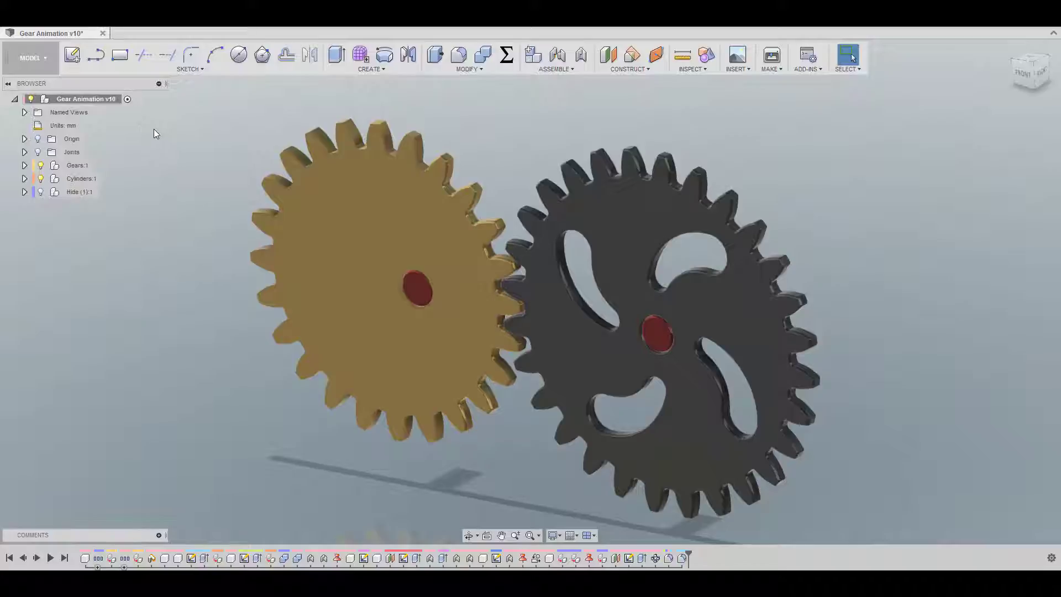
- Start a new blank design
right_click(33, 33)
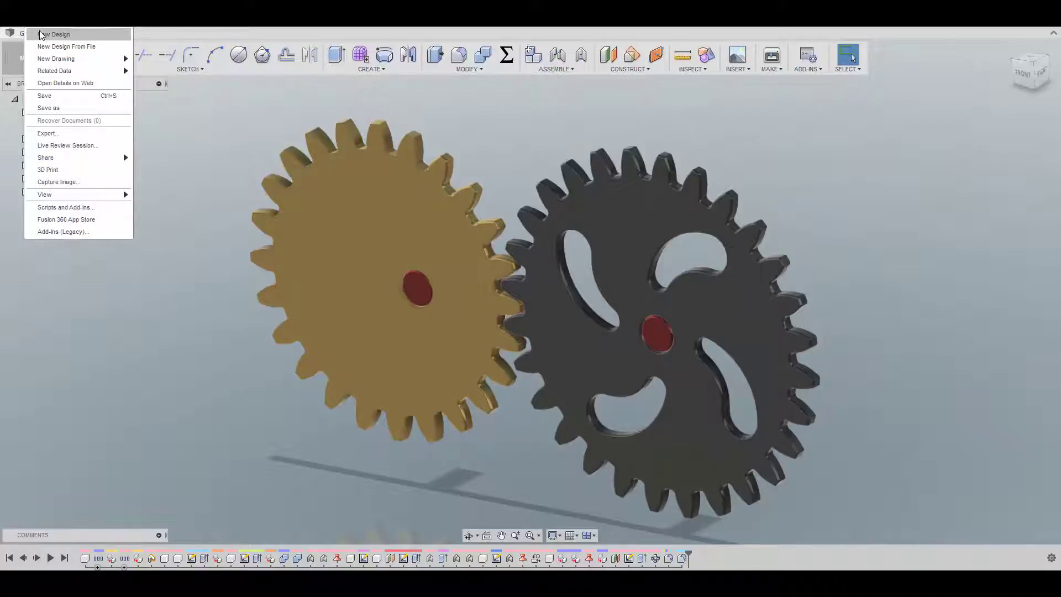
click(41, 31)
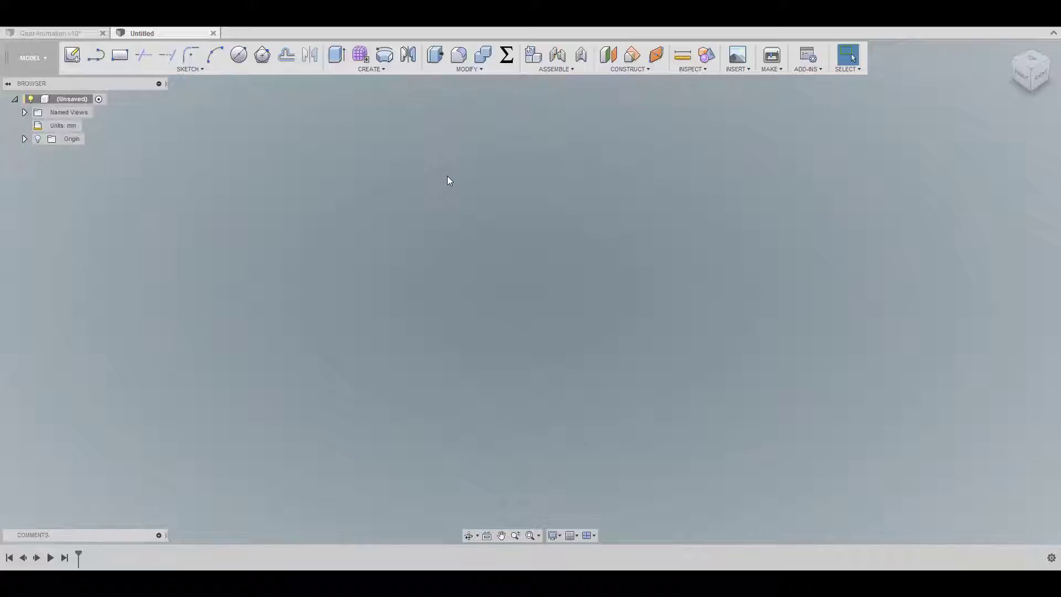
key(shift+s)
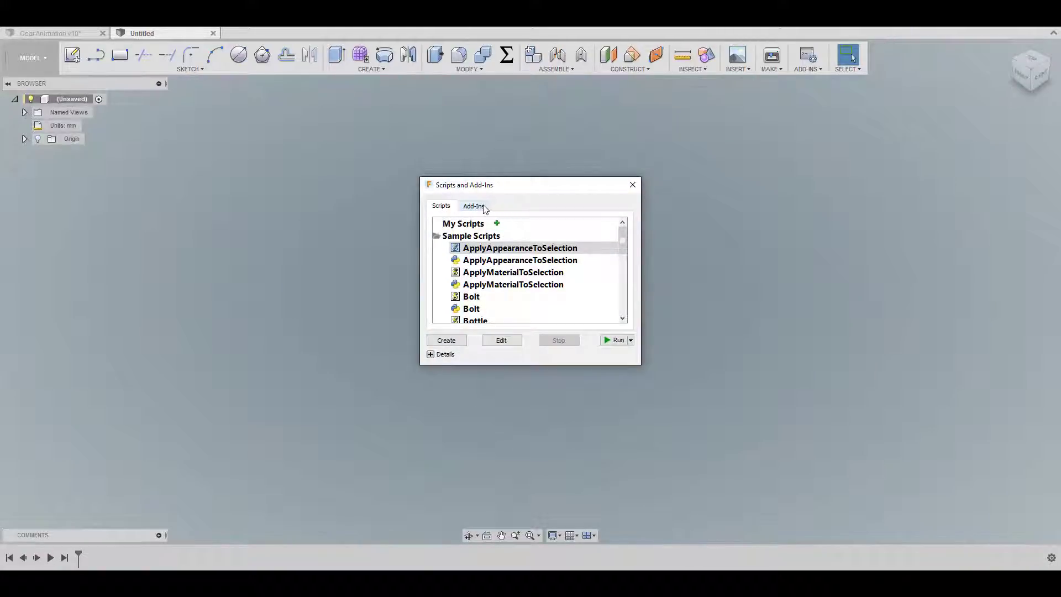
click(633, 185)
- Run the SpurGear sample add-in from the Add-Ins list
click(798, 70)
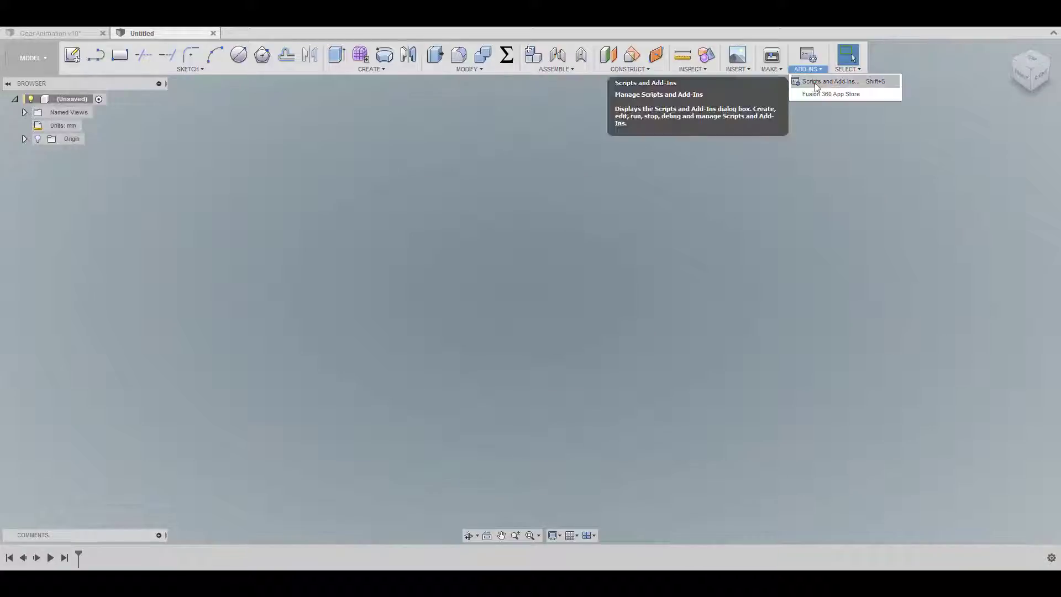
click(815, 83)
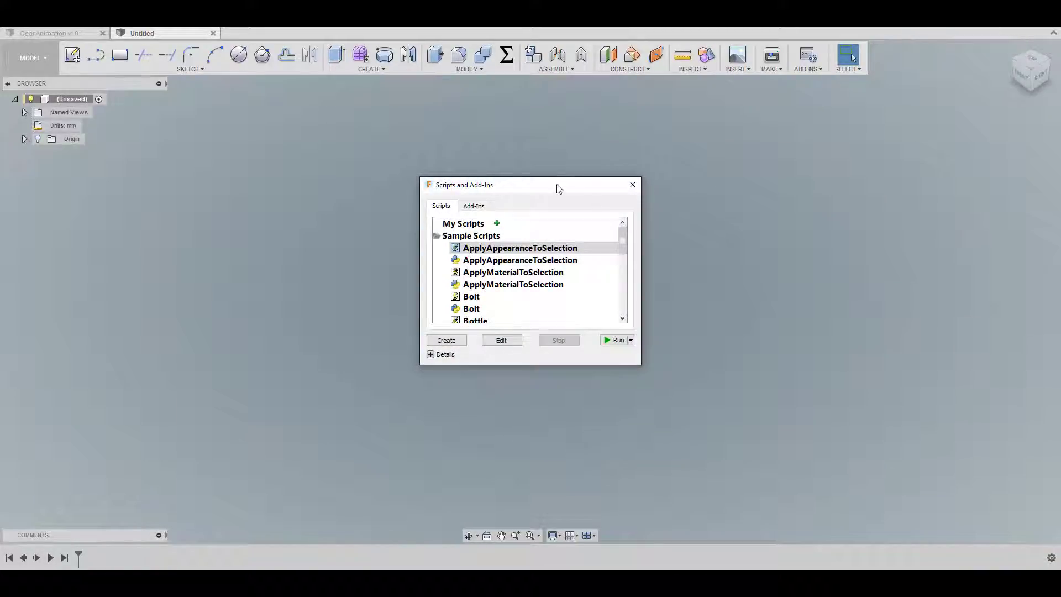
click(473, 208)
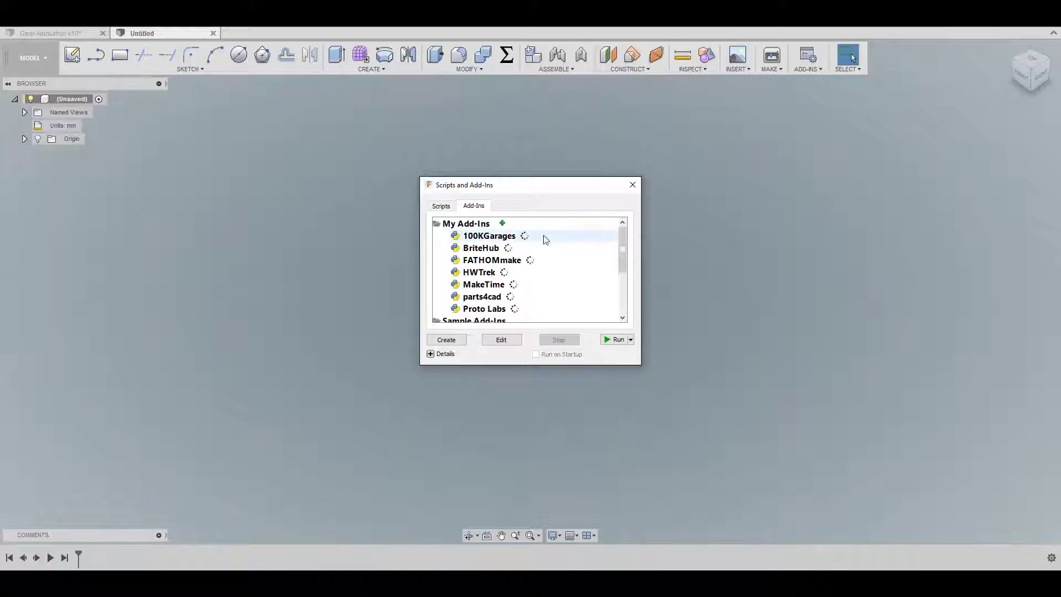
scroll(574, 249, down, 3)
click(575, 249)
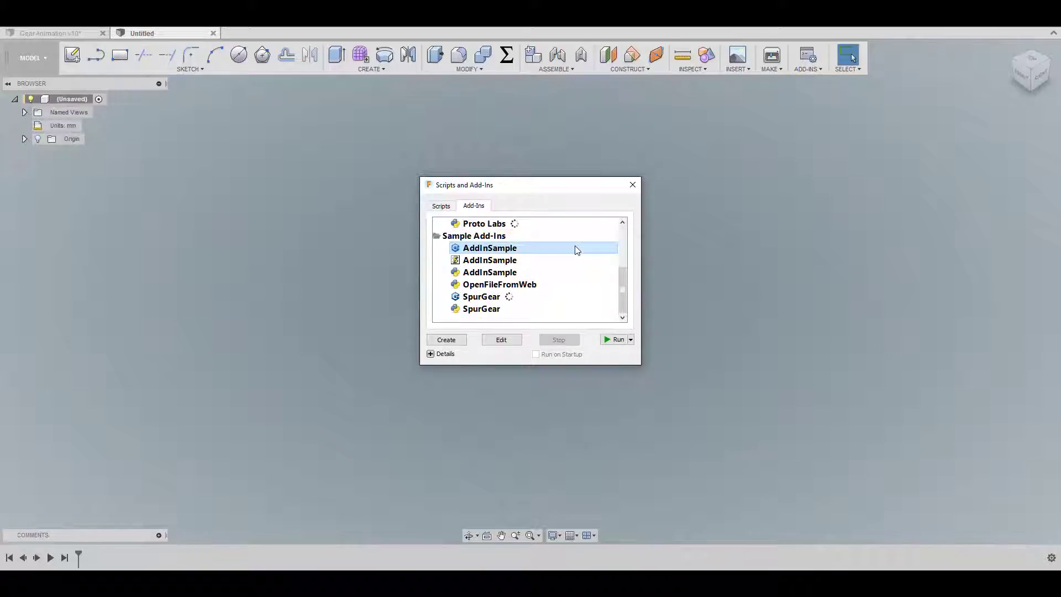
click(490, 299)
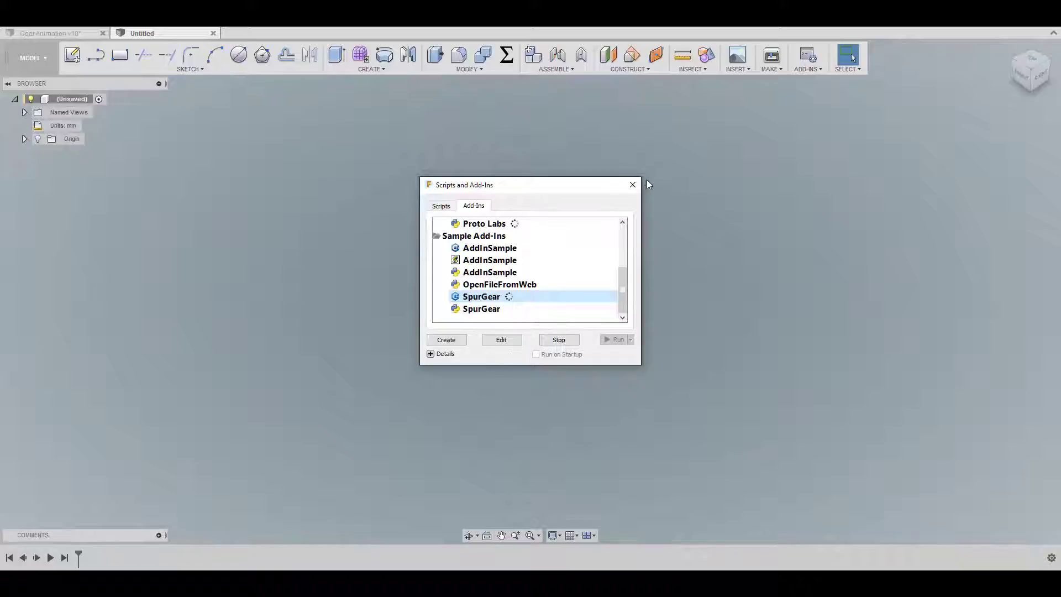
click(633, 185)
- Create a 24-tooth spur gear with module 5, 5 mm thickness and no bore
click(390, 71)
click(365, 375)
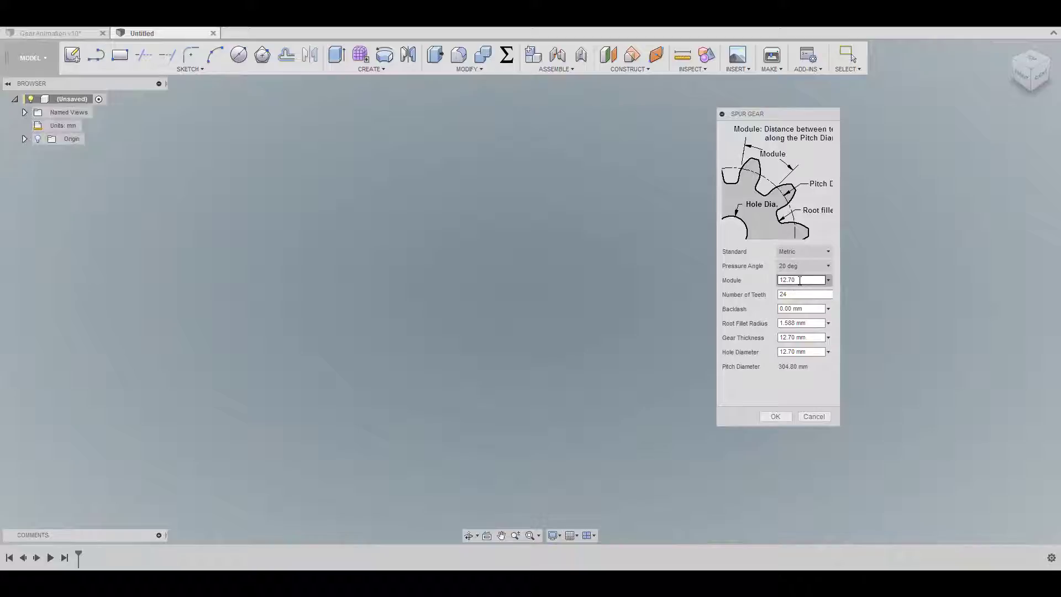
drag(800, 281, 773, 284)
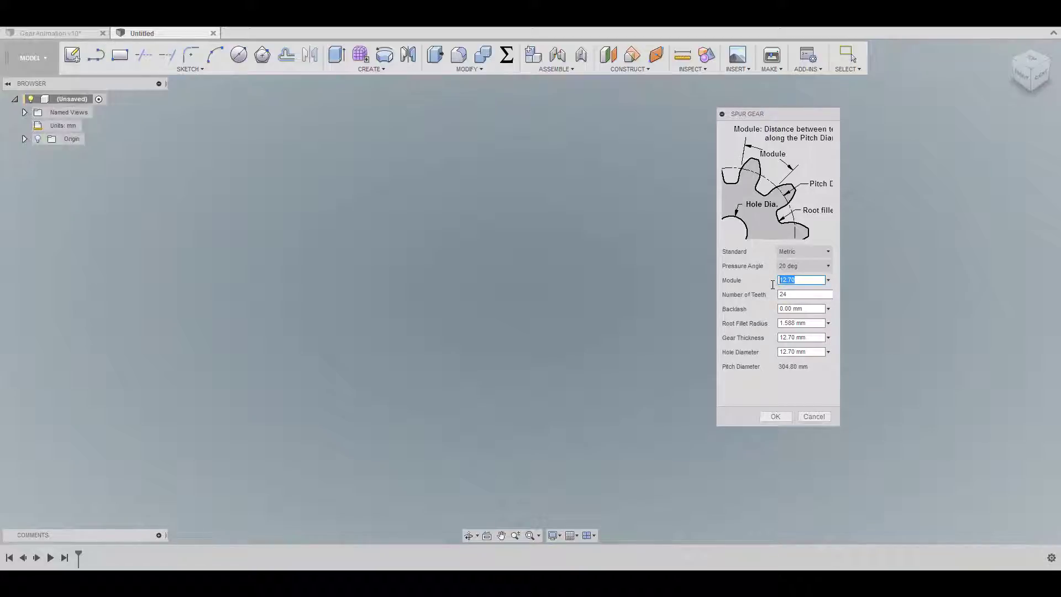
text(5)
drag(812, 337, 759, 353)
text(5)
text(0)
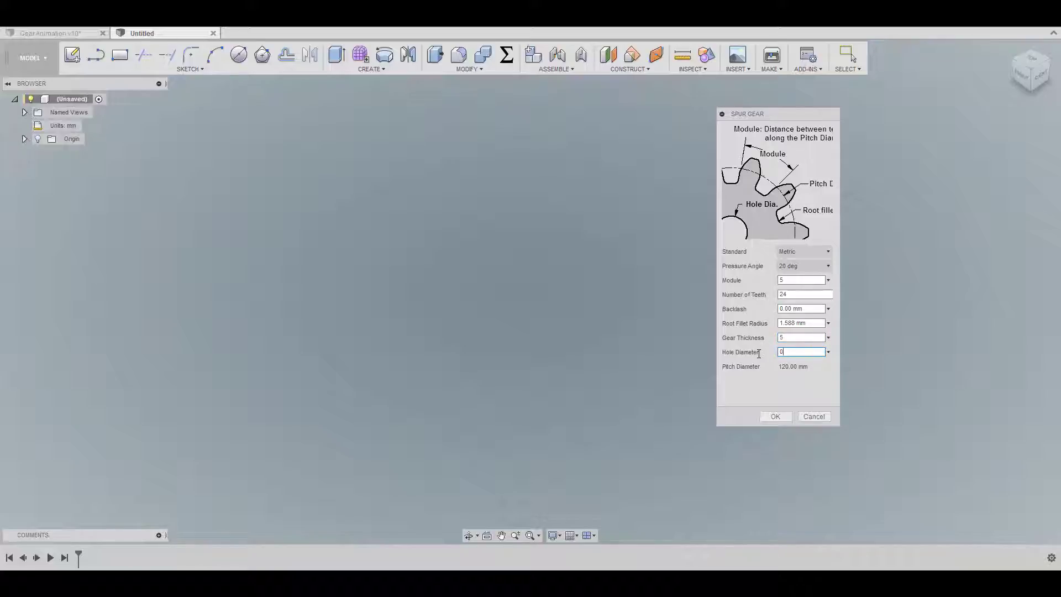
click(774, 417)
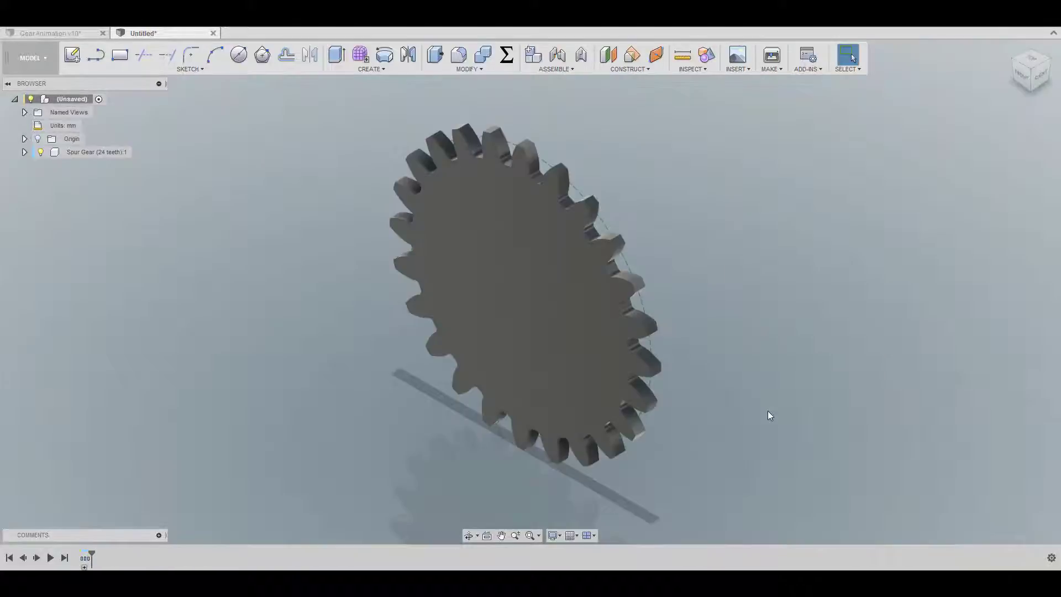
- Create a second spur gear with 28 teeth and the same settings
click(384, 70)
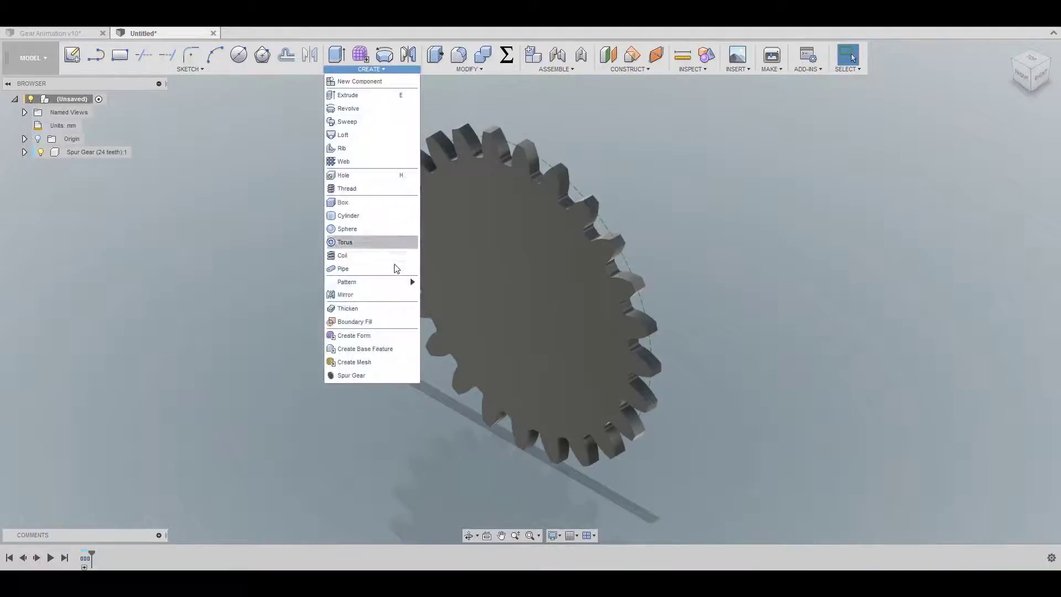
click(393, 376)
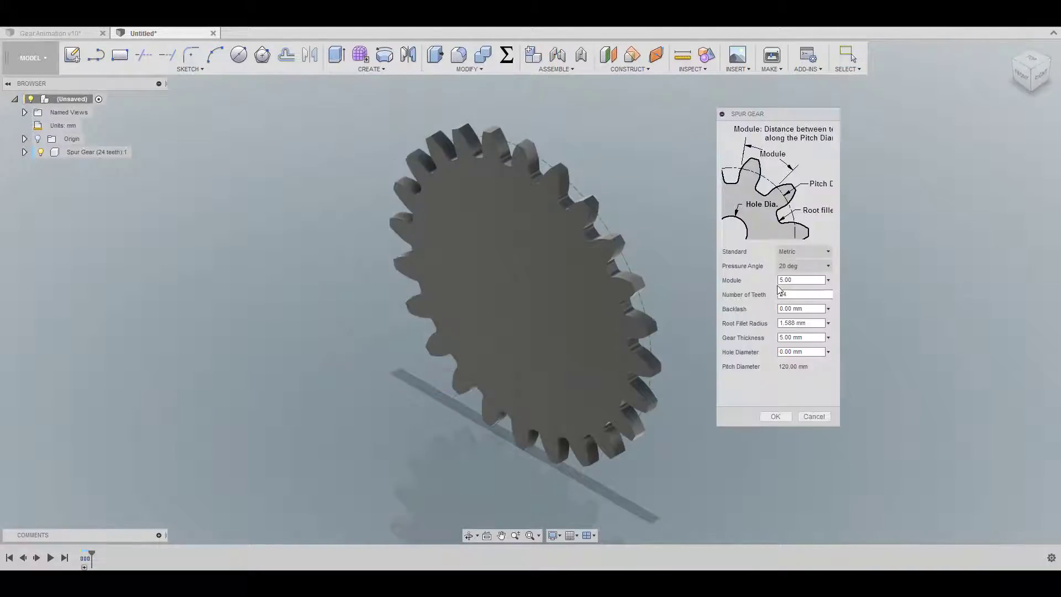
click(797, 296)
key(BackSpace)
text(8)
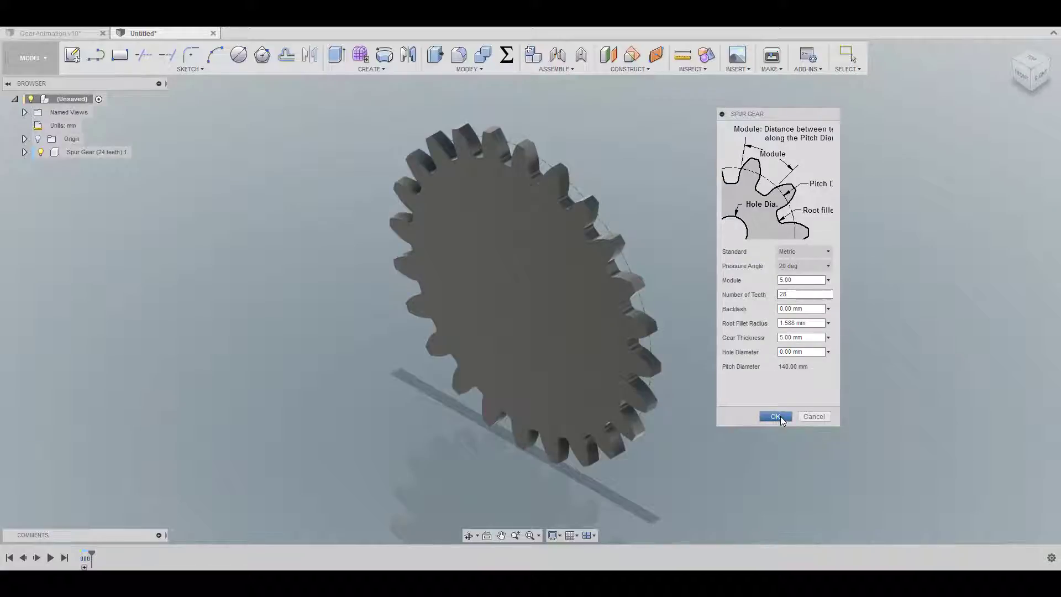
click(781, 416)
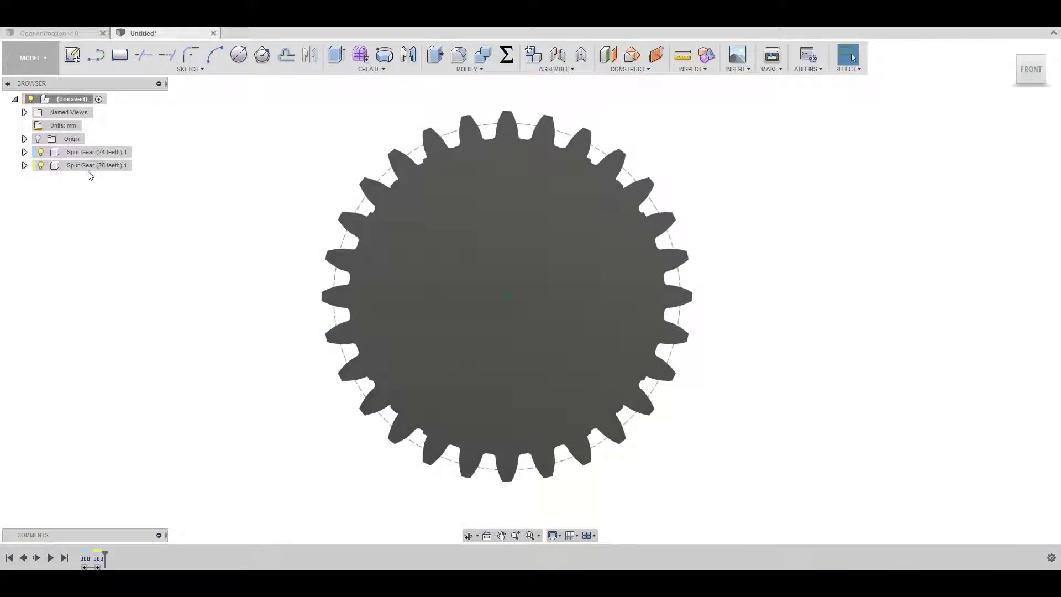
- Move the 28-tooth gear 130 mm to the right of the 24-tooth gear
click(88, 165)
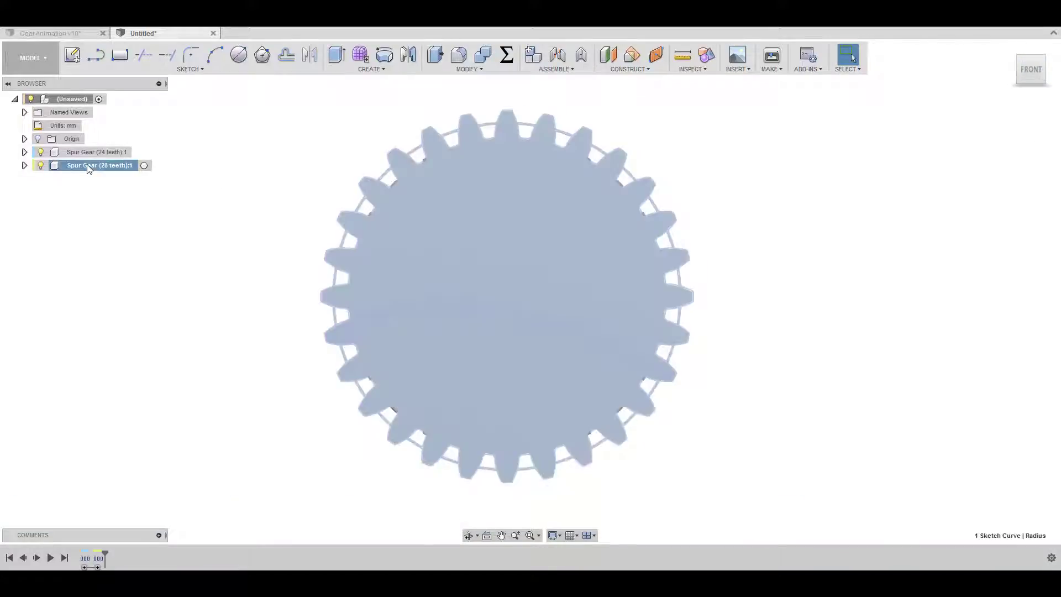
right_click(88, 166)
click(109, 189)
drag(537, 294, 866, 286)
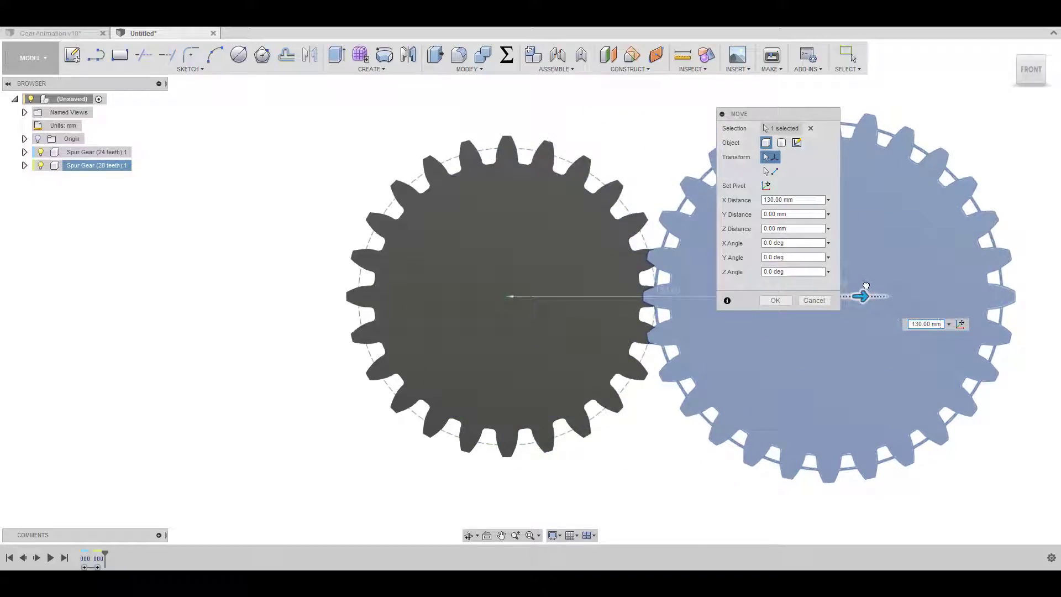
scroll(762, 335, up, 1)
scroll(764, 340, up, 4)
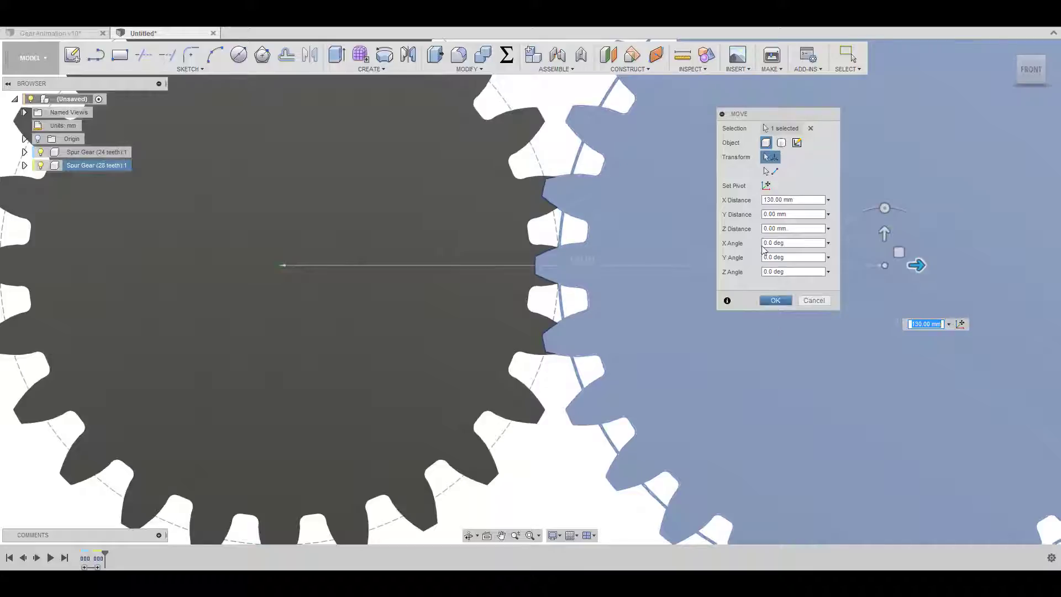
- Rotate the 28-tooth gear -6.5° about Z so the teeth mesh, and confirm
drag(885, 209, 890, 209)
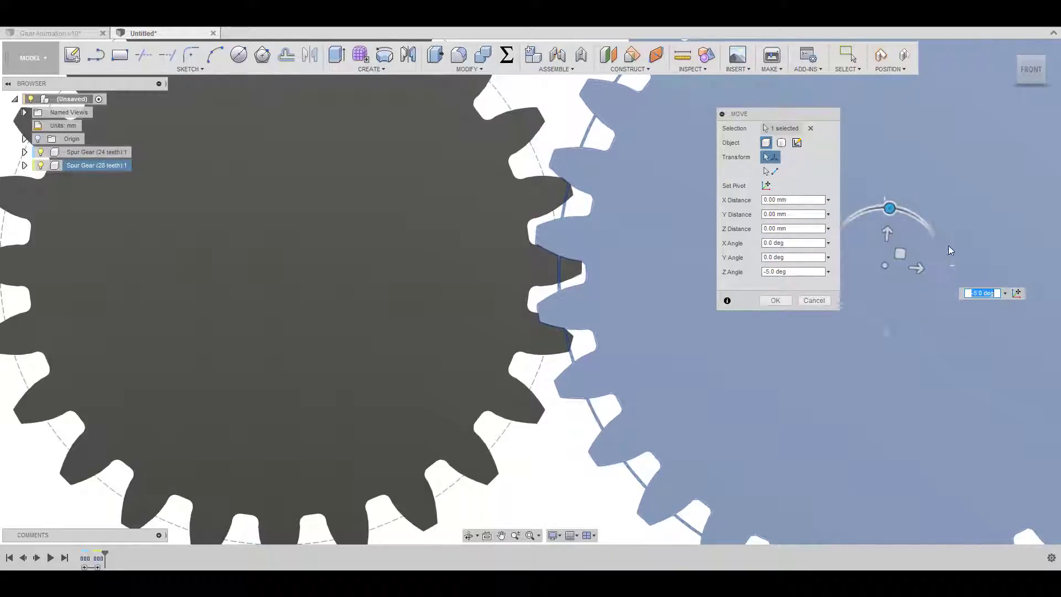
double_click(985, 291)
text(-5.5)
key(Return)
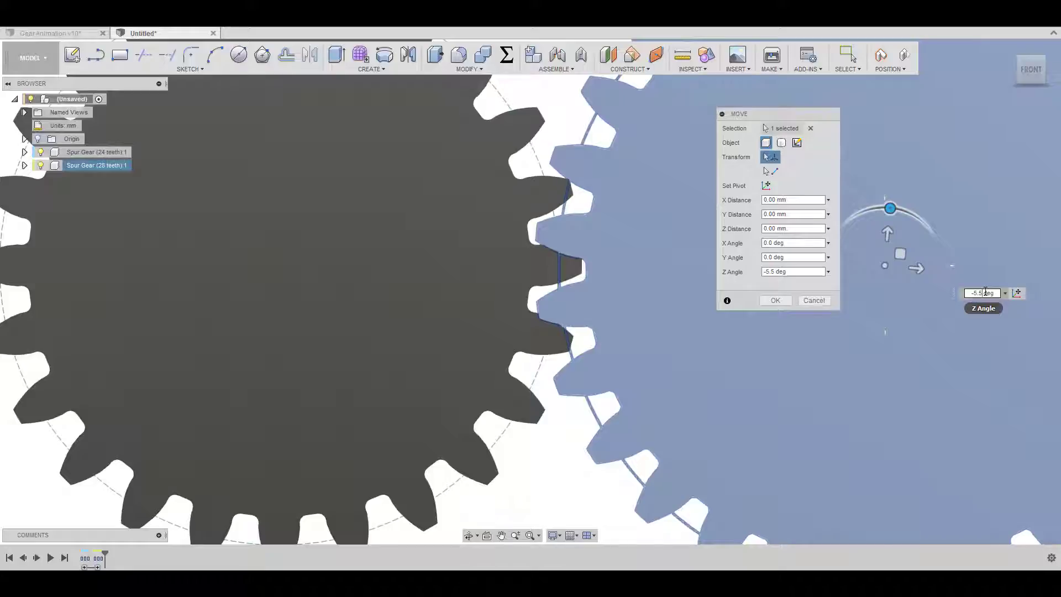
key(Return)
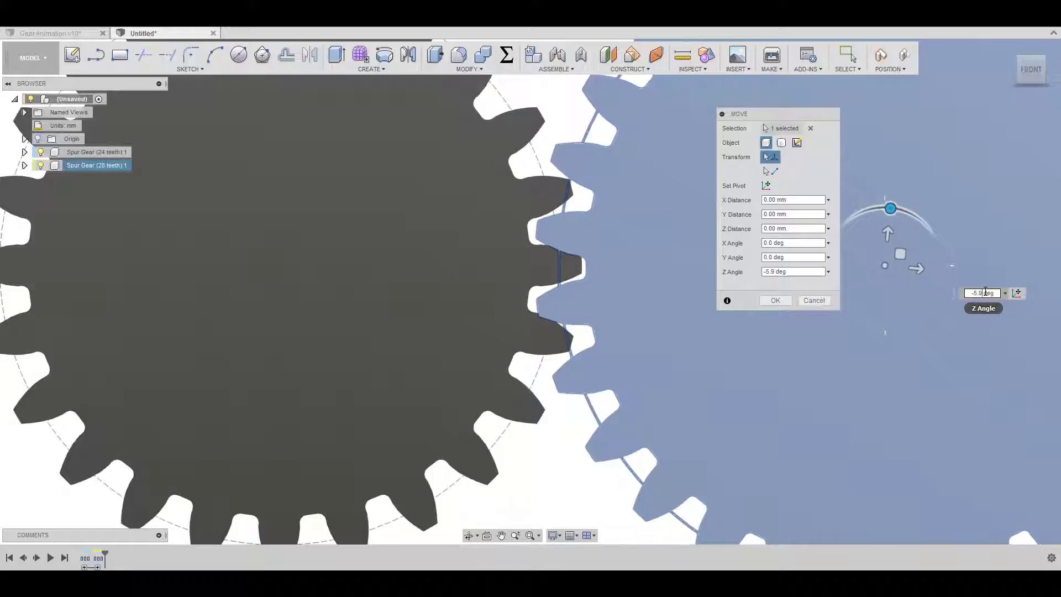
double_click(976, 293)
text(6)
key(Return)
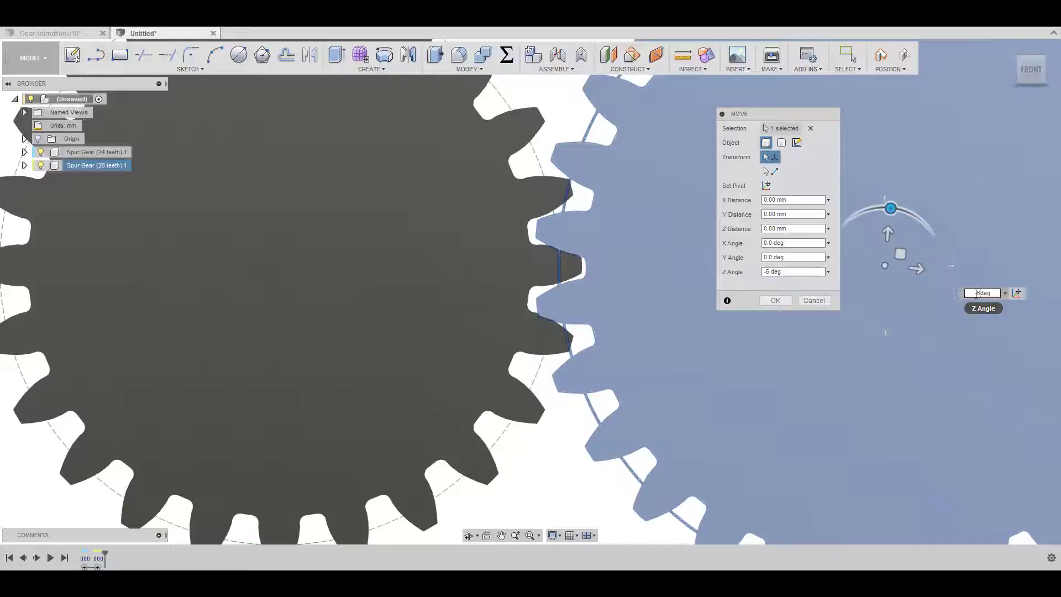
double_click(992, 295)
text(6.5)
key(Return)
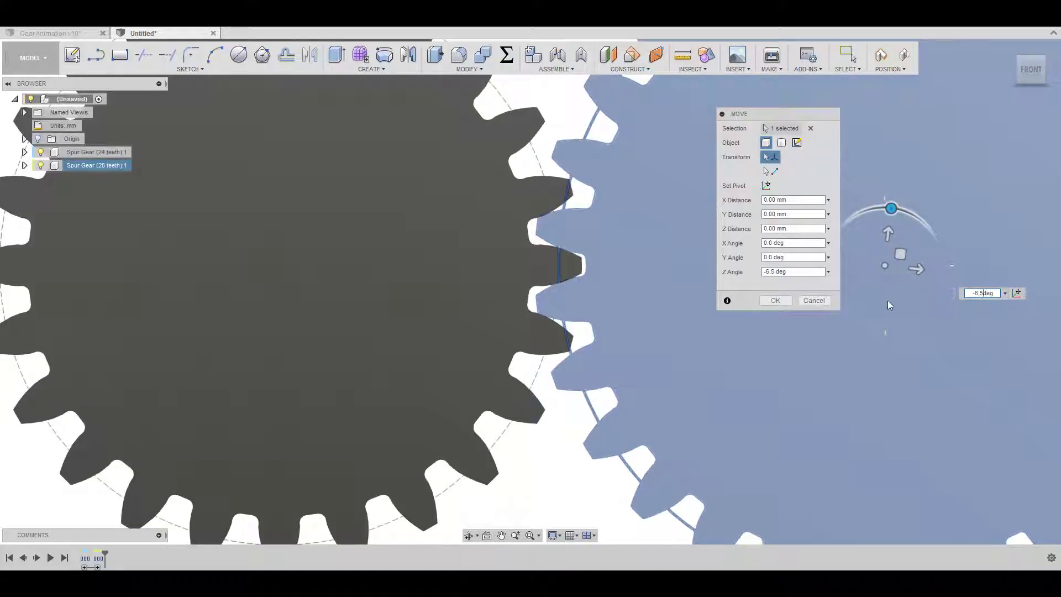
click(775, 300)
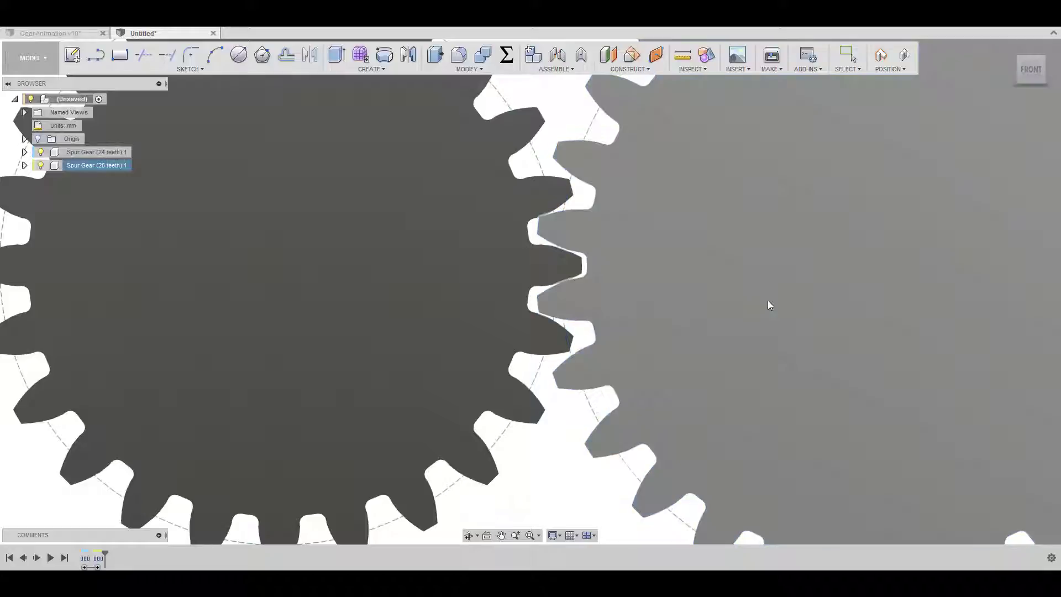
scroll(565, 311, down, 5)
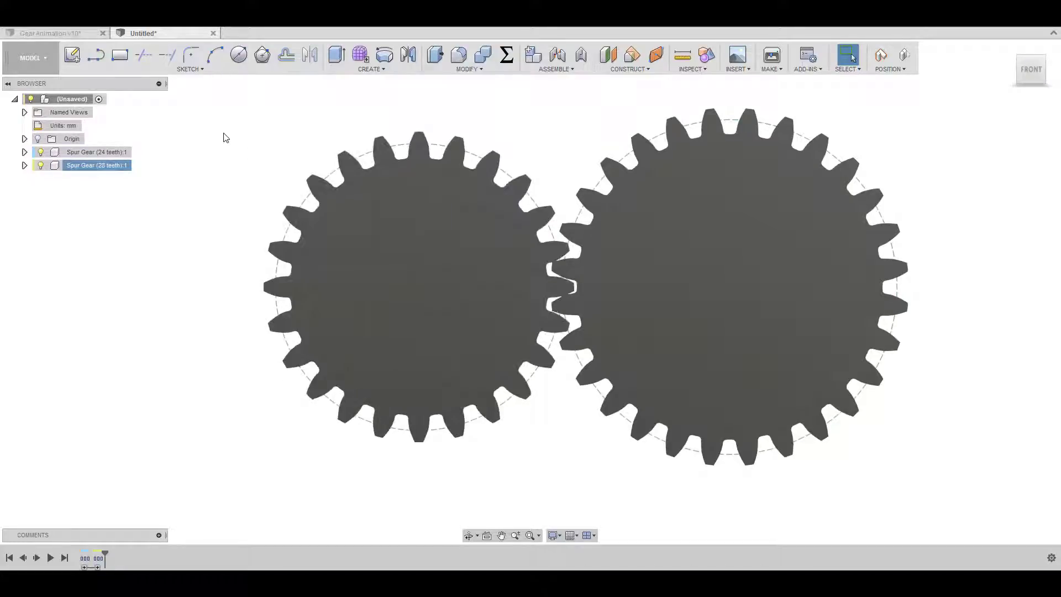
- Add a new component and sketch on the right gear's face, capturing the moved positions
right_click(78, 101)
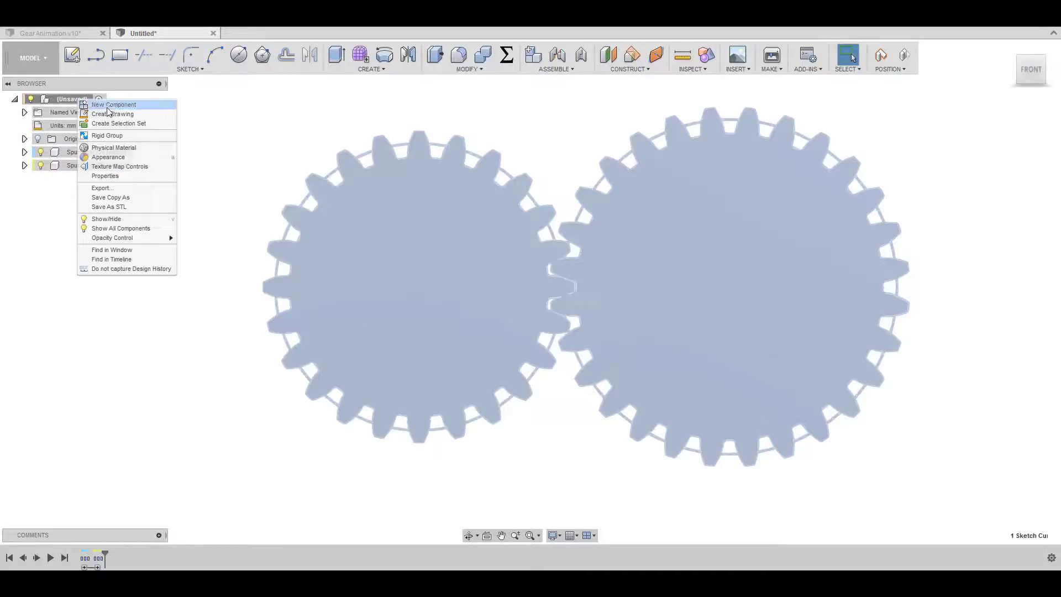
click(95, 107)
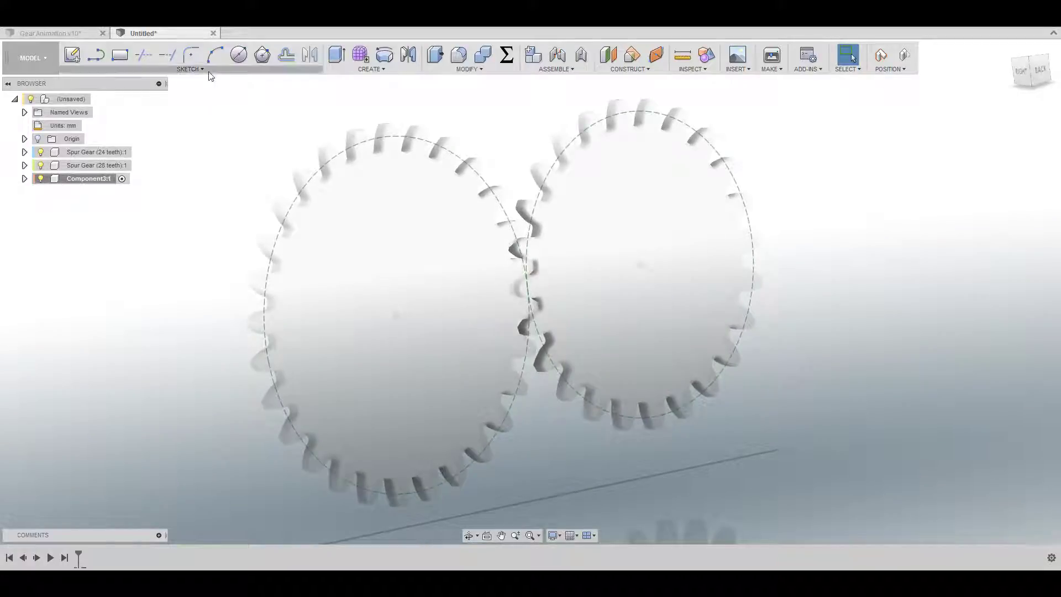
click(72, 54)
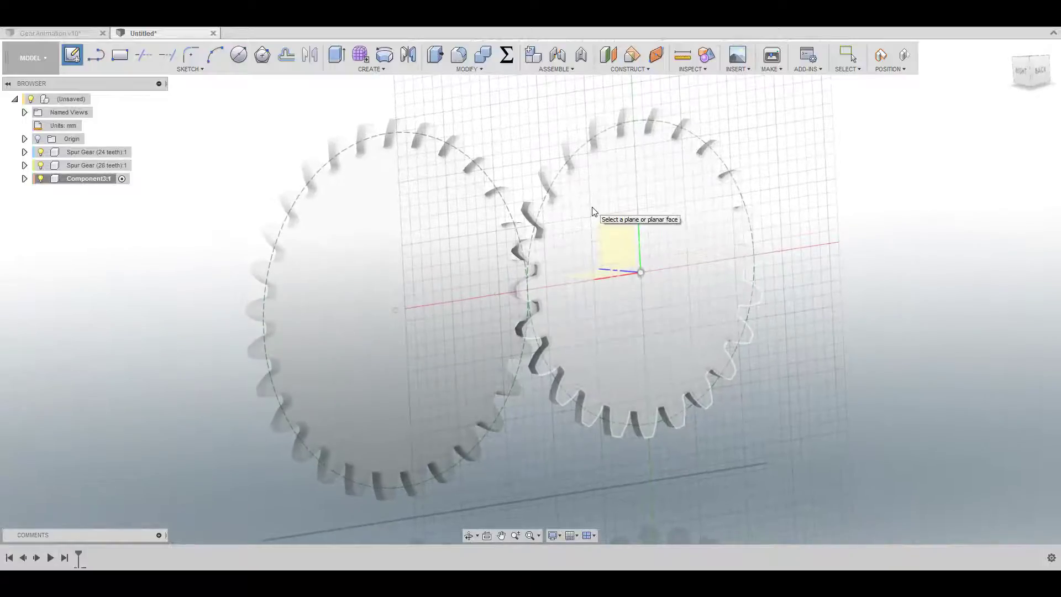
click(593, 206)
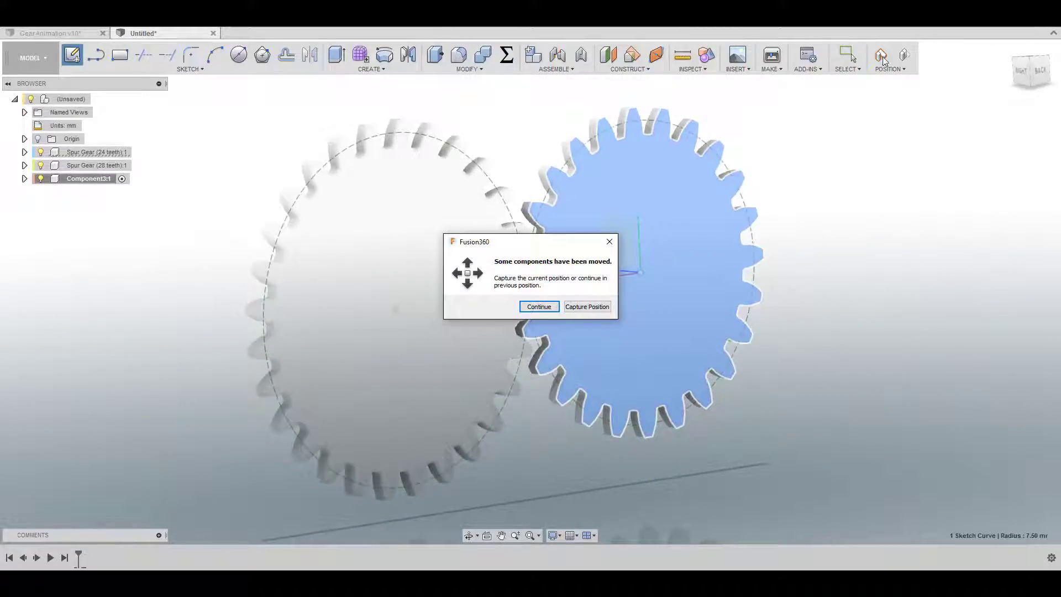
click(587, 306)
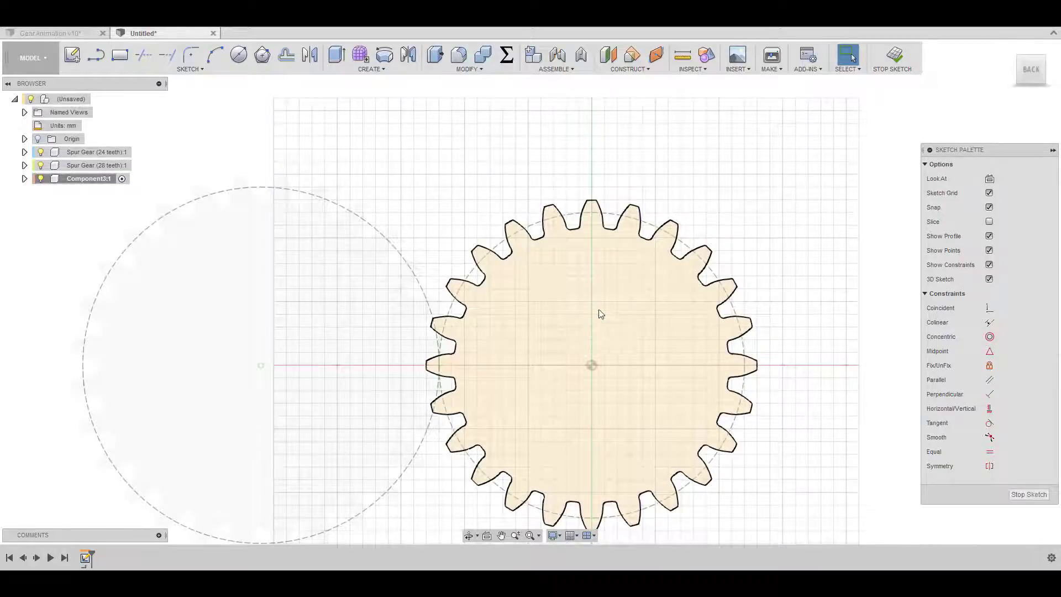
- Draw a 15 mm diameter circle left of the right gear's centre
scroll(587, 247, down, 1)
scroll(557, 374, up, 3)
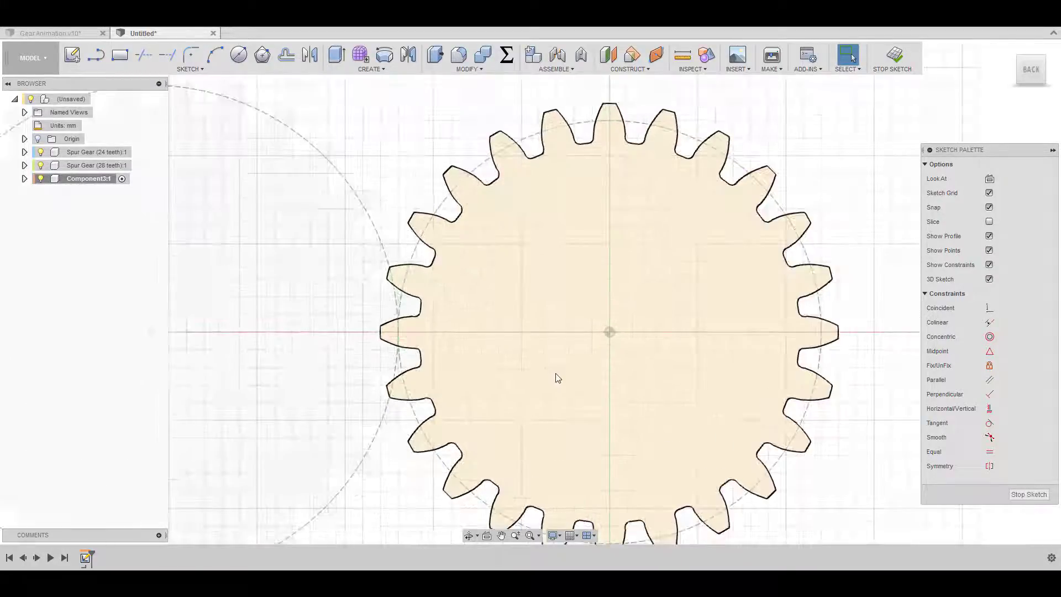
scroll(558, 376, up, 1)
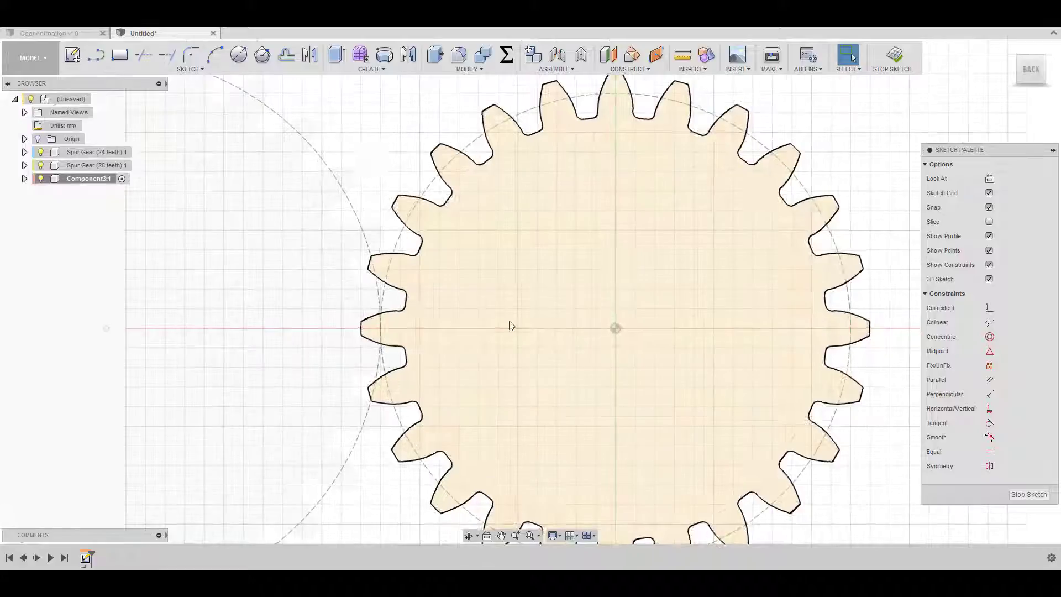
click(239, 59)
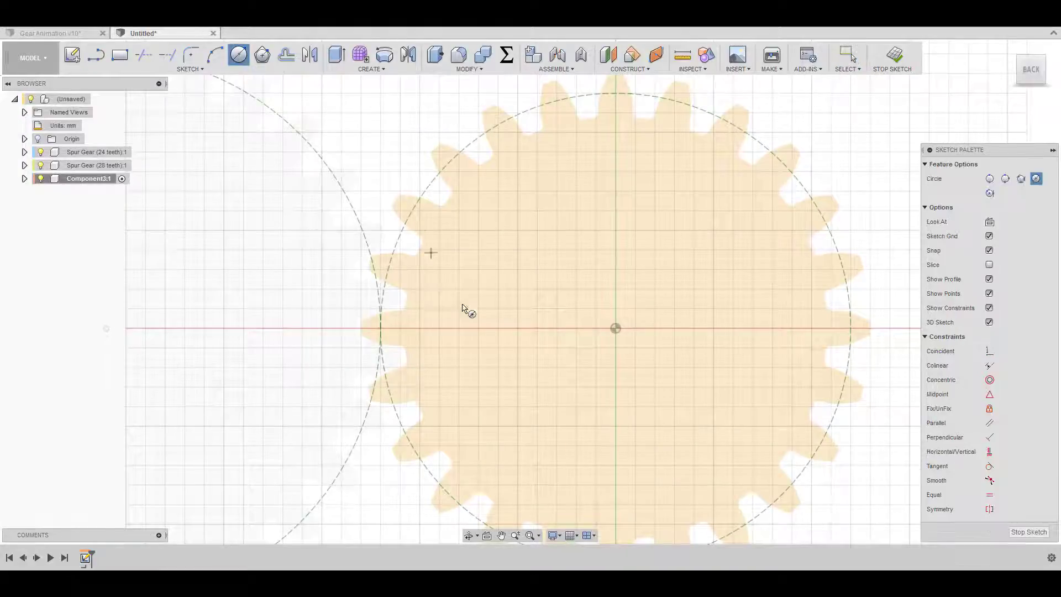
click(537, 329)
text(15)
key(Return)
key(Escape)
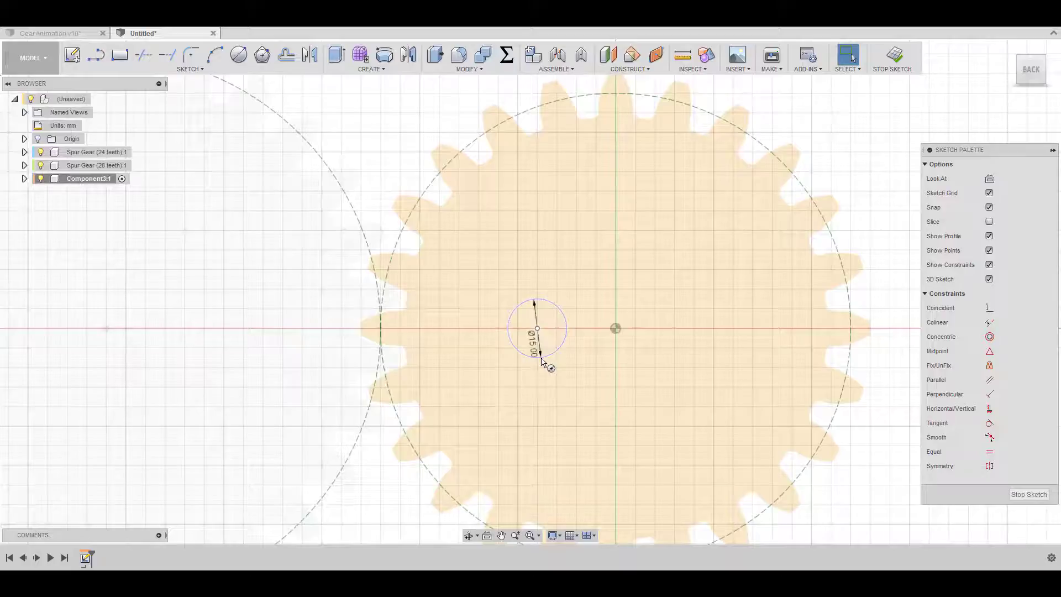
- Extrude the circle 15 mm into a pin
click(336, 54)
click(542, 318)
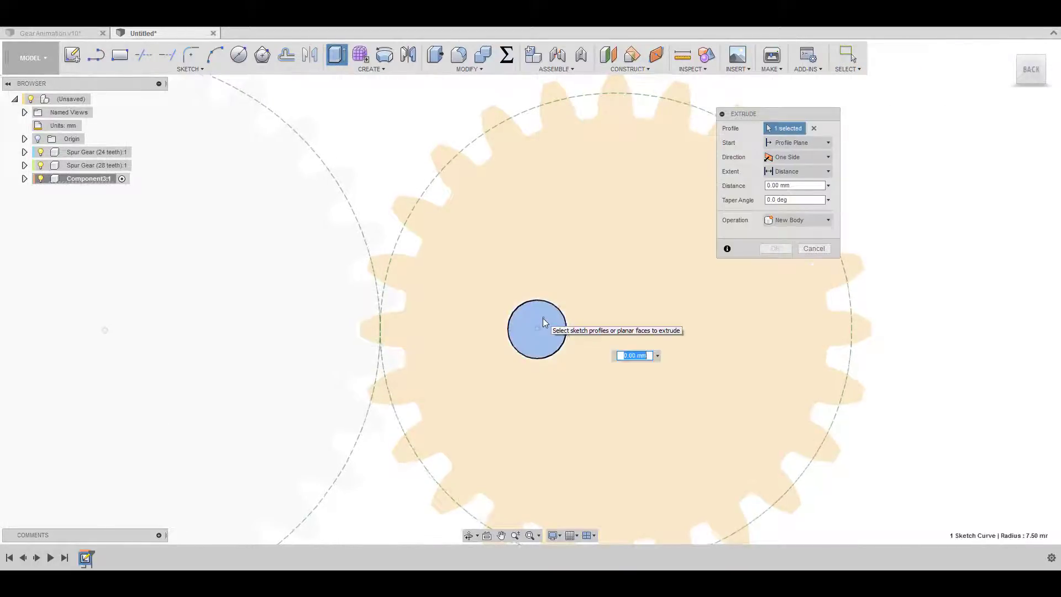
text(15)
key(Return)
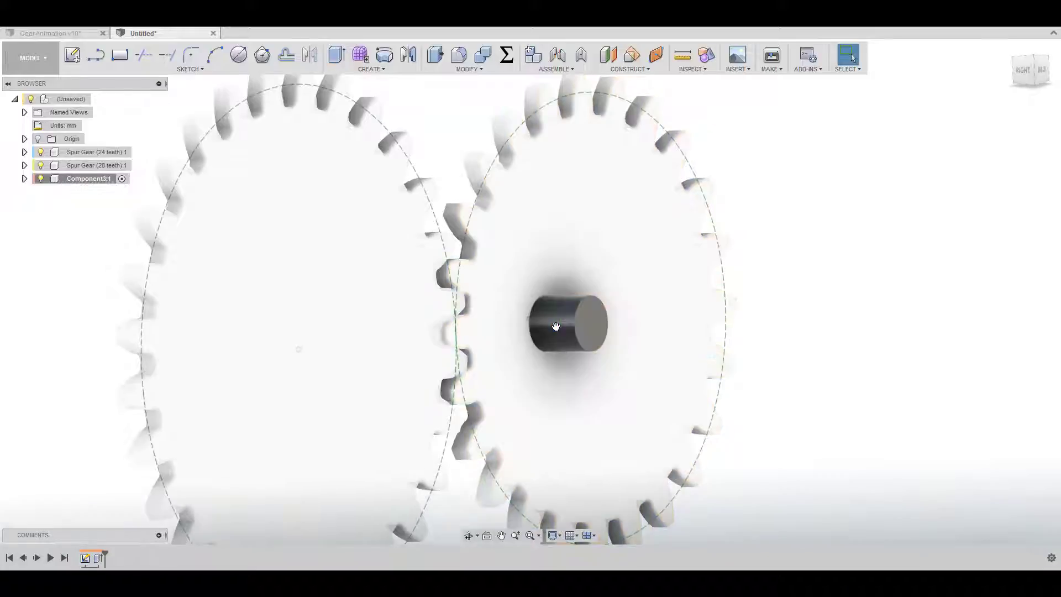
middle_drag(556, 326, 638, 324)
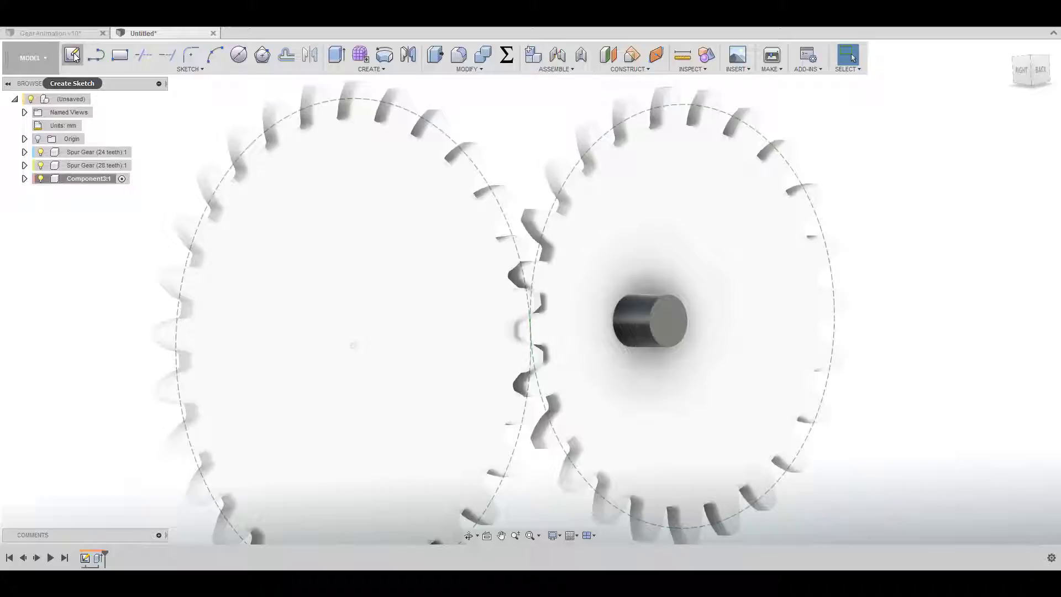
- Add a new component and sketch a 15 mm circle at the left gear's centre
right_click(72, 98)
click(110, 116)
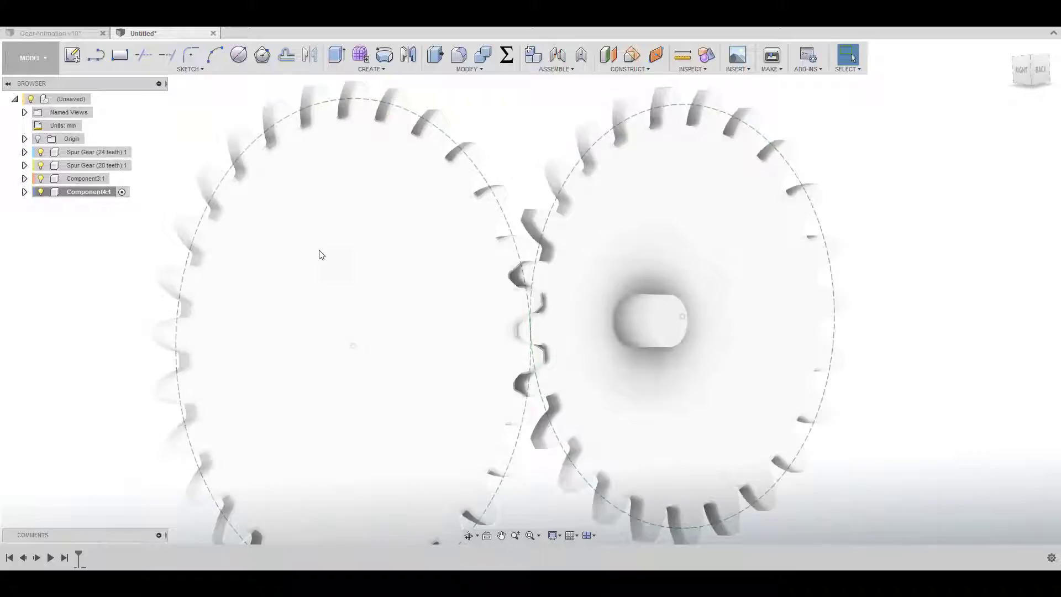
click(72, 54)
click(279, 226)
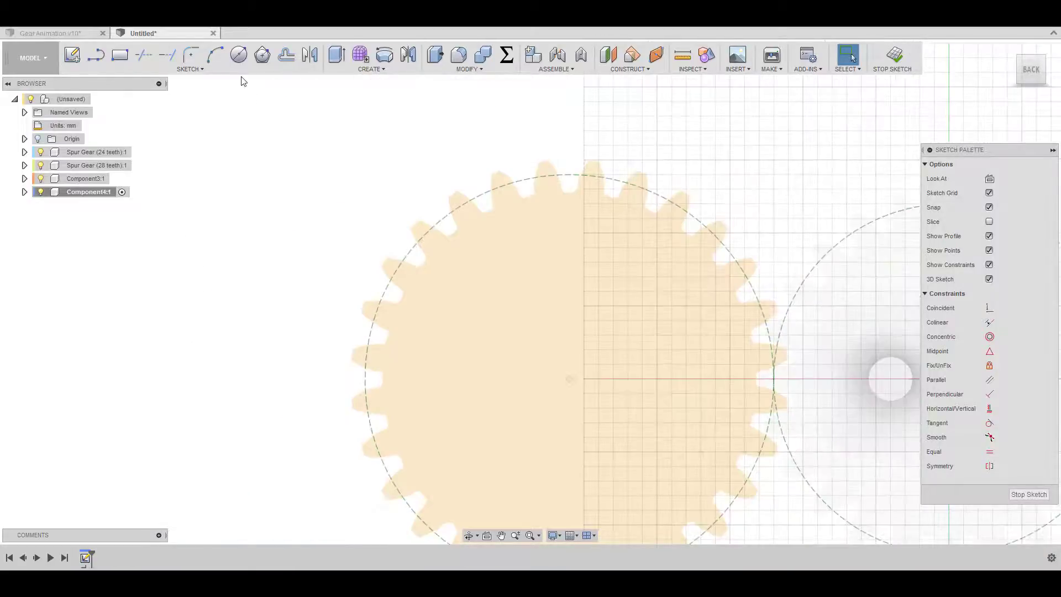
click(238, 55)
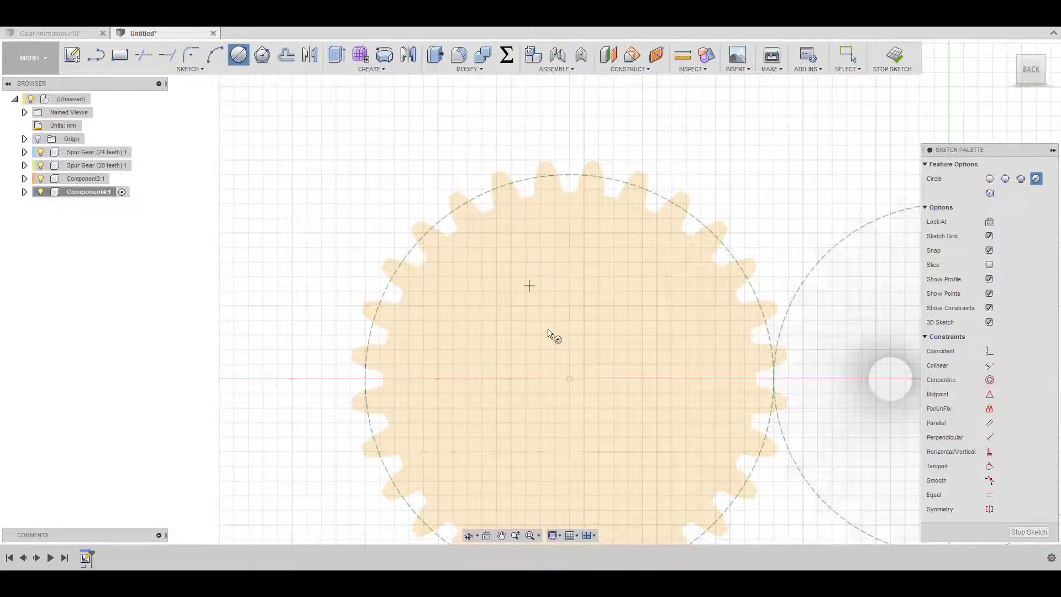
click(569, 381)
key(Tab)
key(Return)
key(Escape)
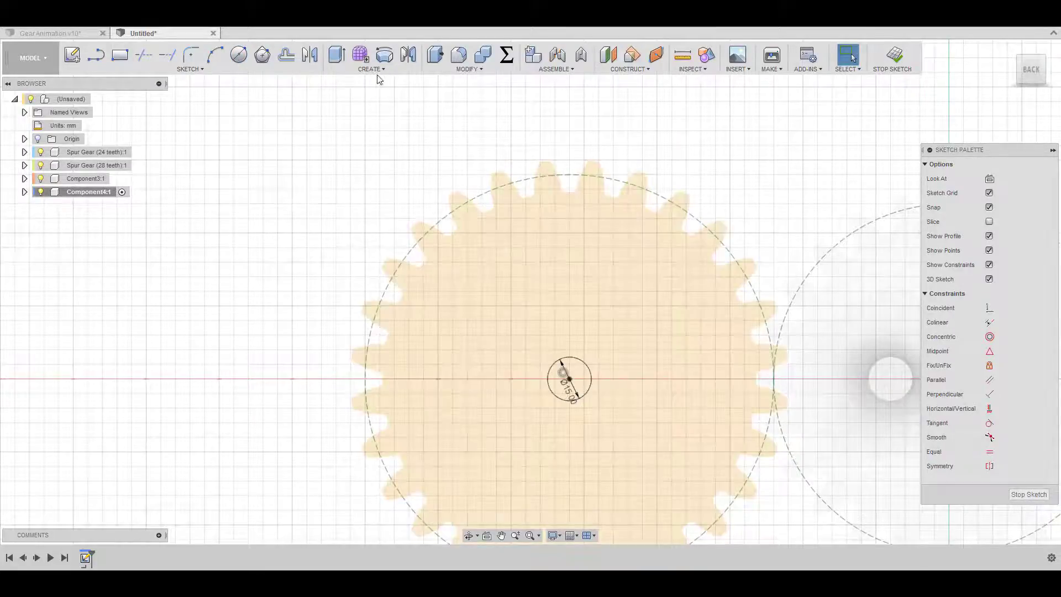
- Extrude the circle into a shaft for the 24-tooth gear
click(337, 57)
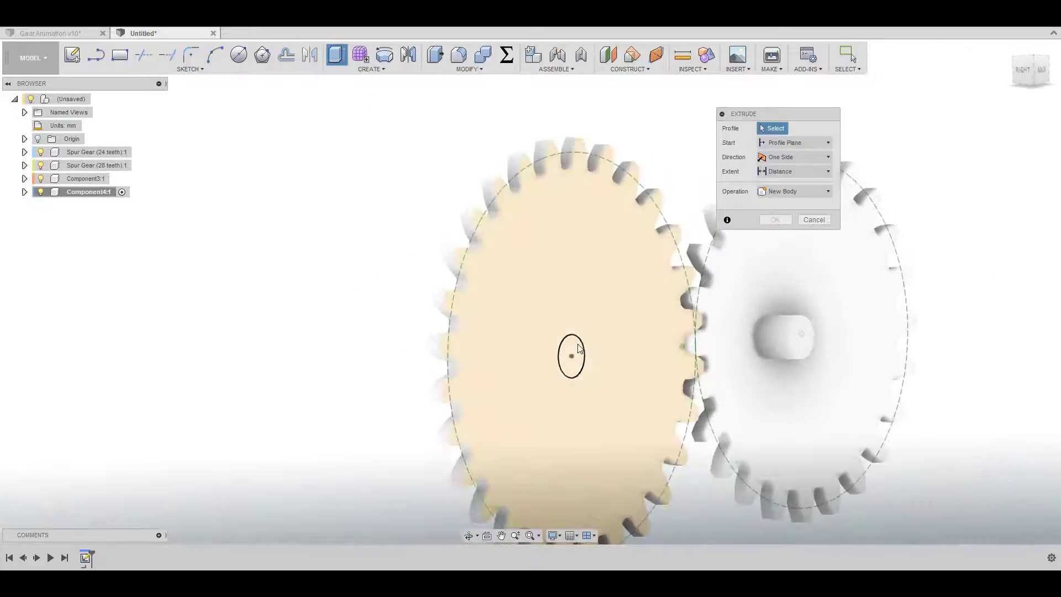
click(575, 351)
text(20)
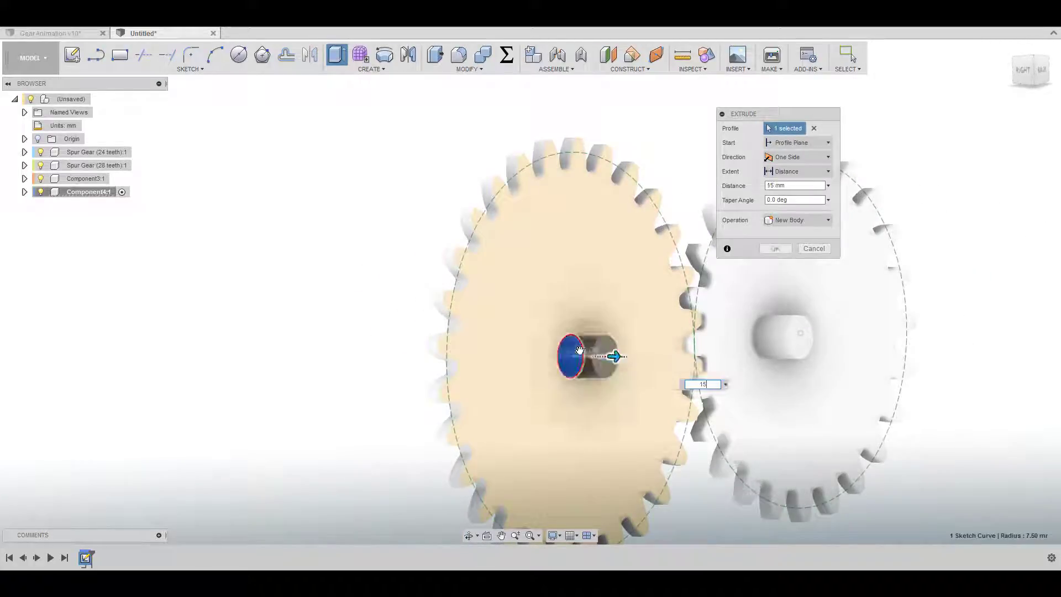
key(Return)
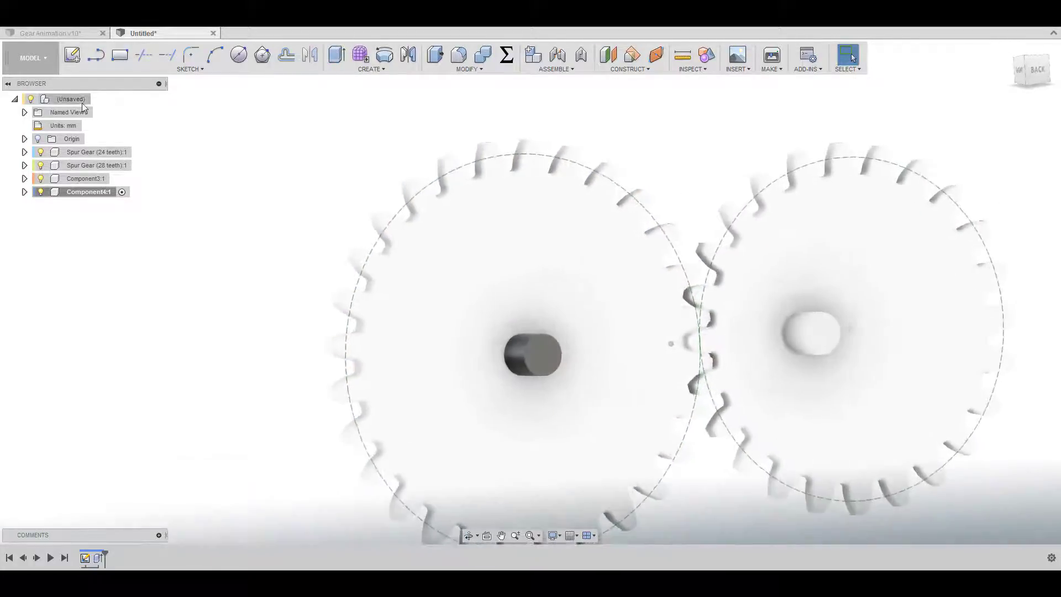
- Add another component and sketch a 15 mm circle at the right gear's centre
right_click(71, 99)
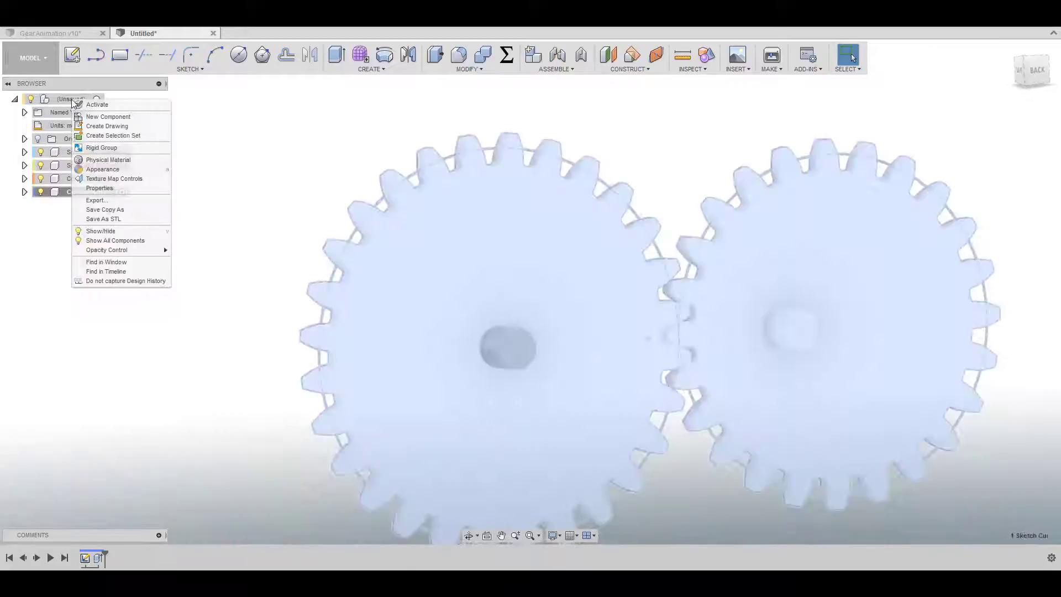
click(105, 117)
click(72, 55)
click(900, 265)
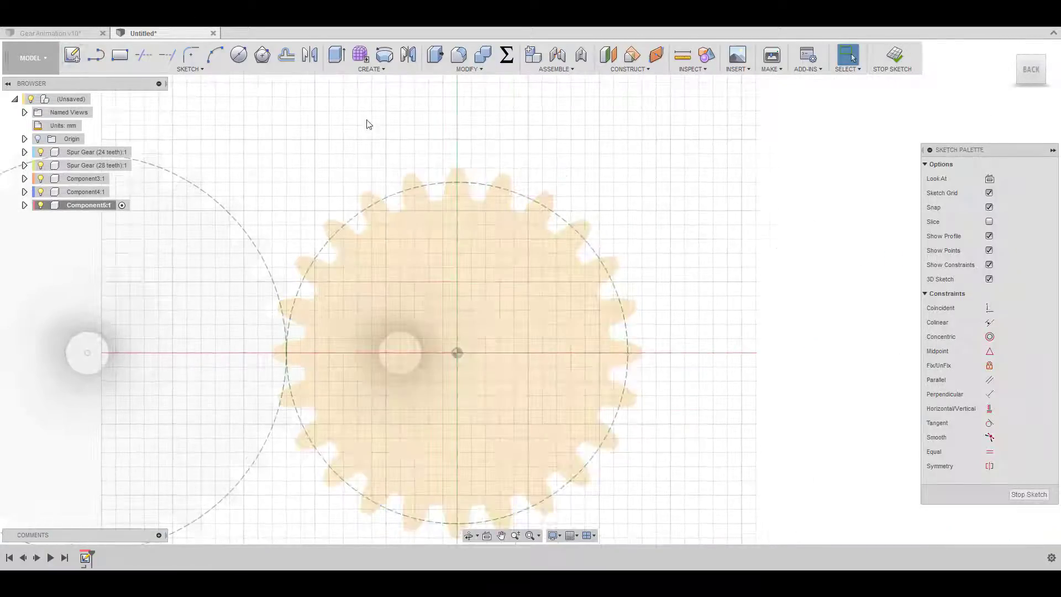
click(239, 55)
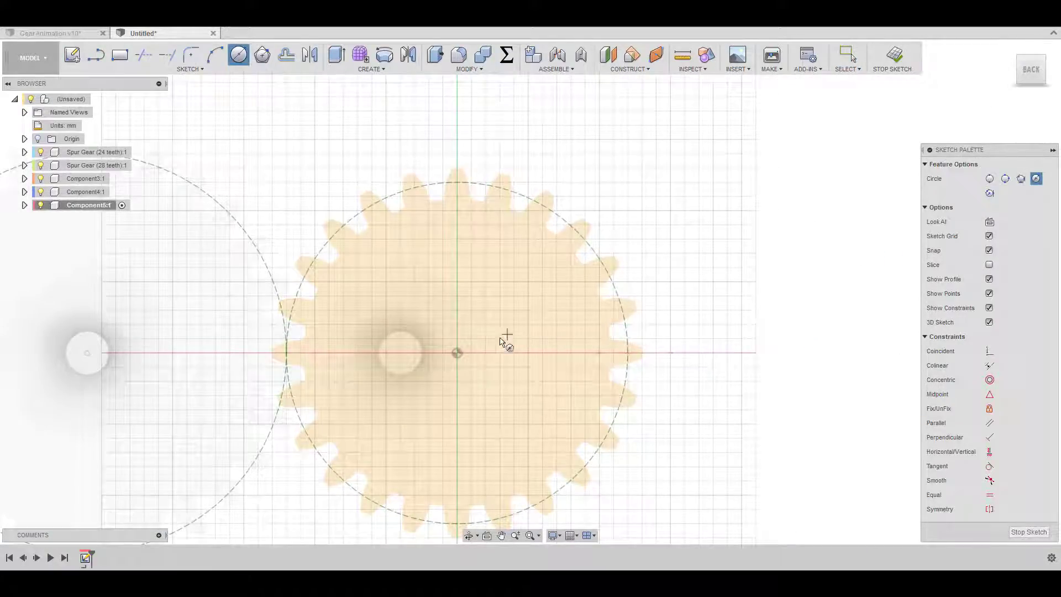
click(460, 354)
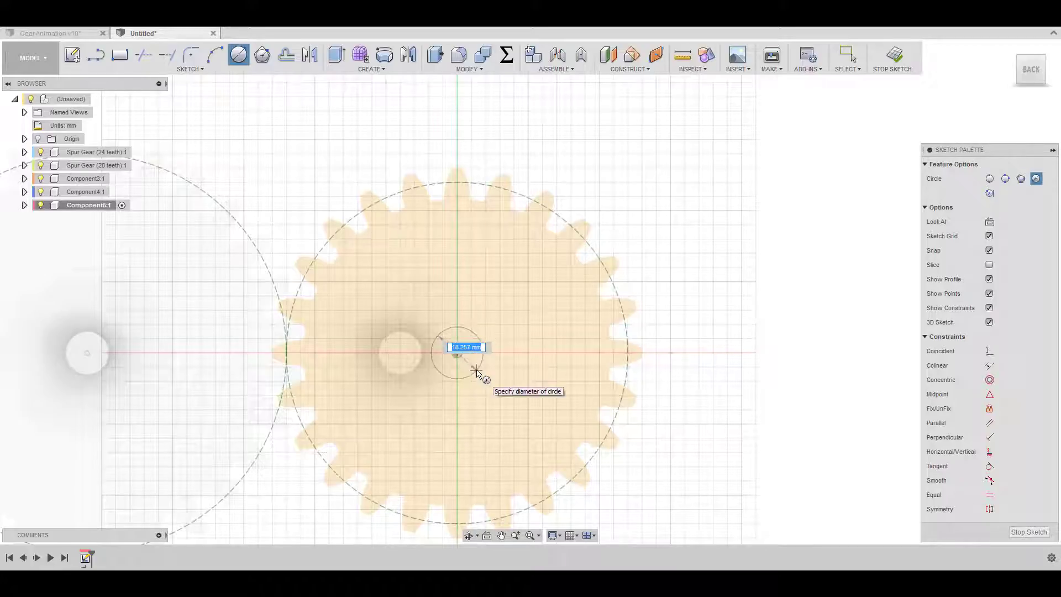
text(15)
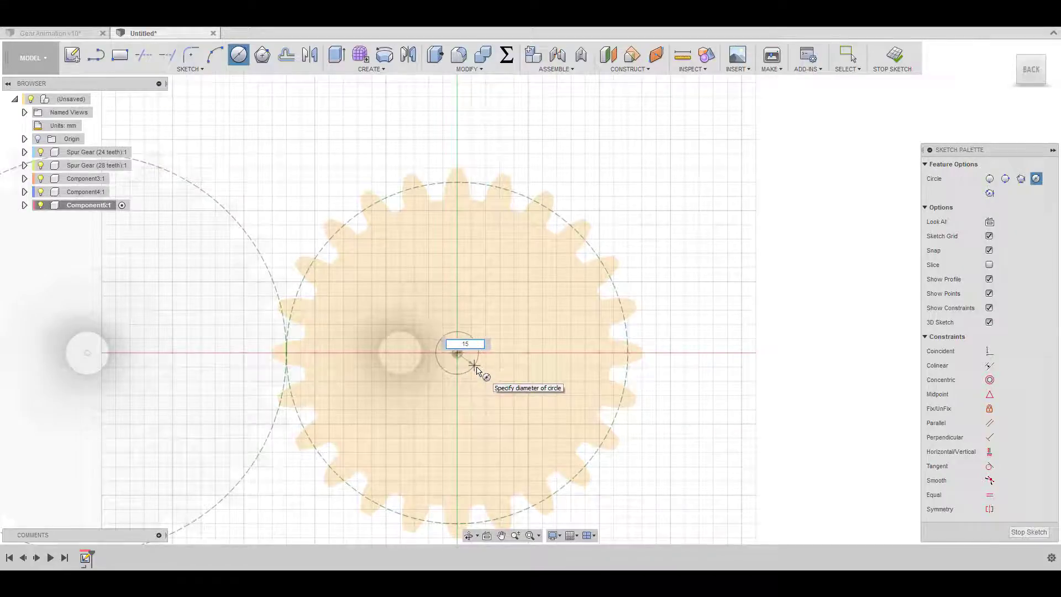
key(Return)
key(Escape)
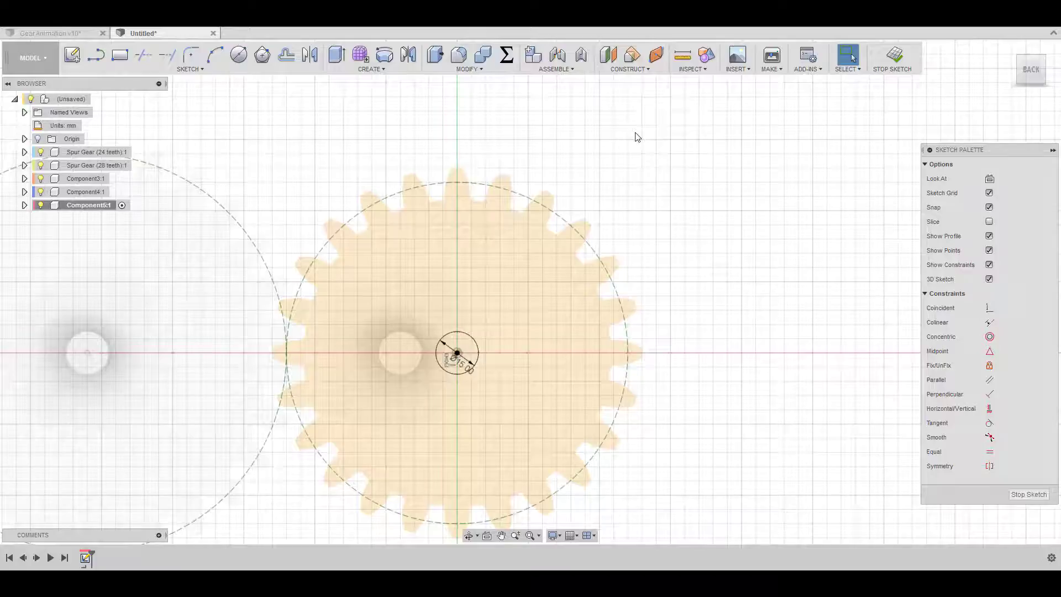
- Extrude the circle 15 mm into the right gear's shaft
click(336, 54)
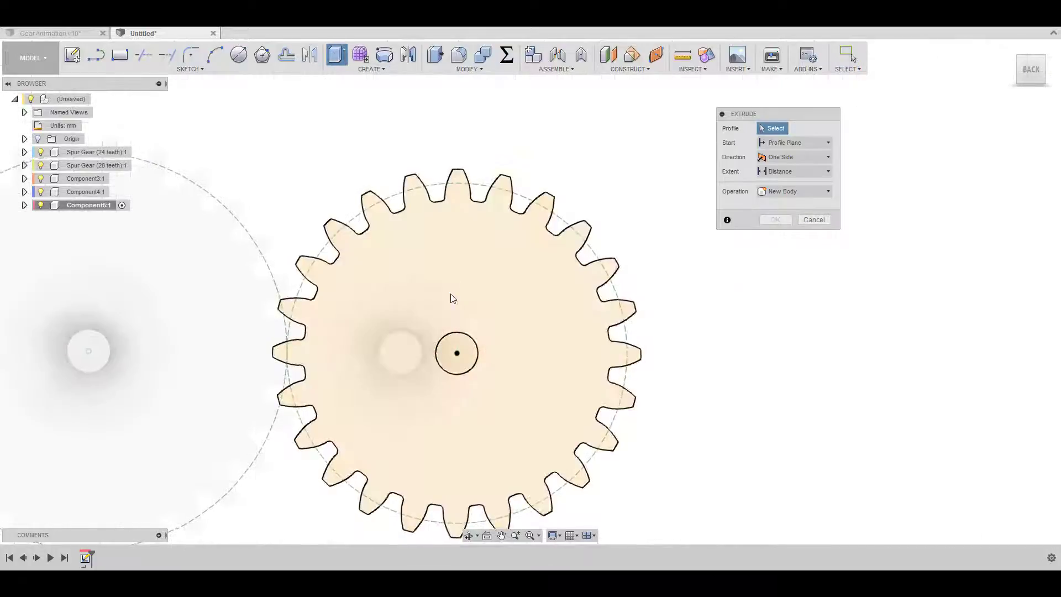
click(467, 357)
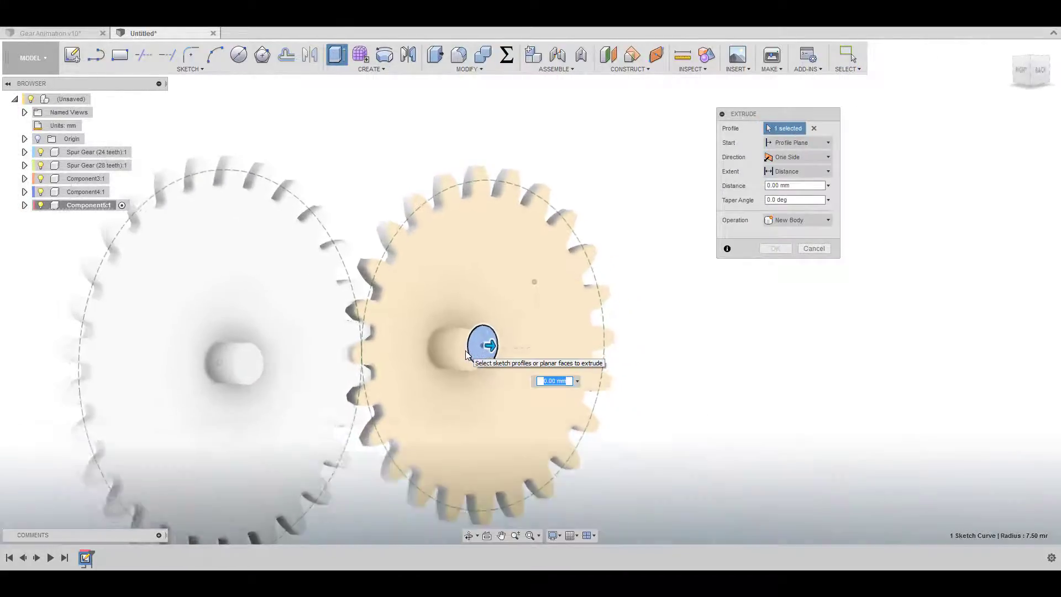
text(15)
key(Return)
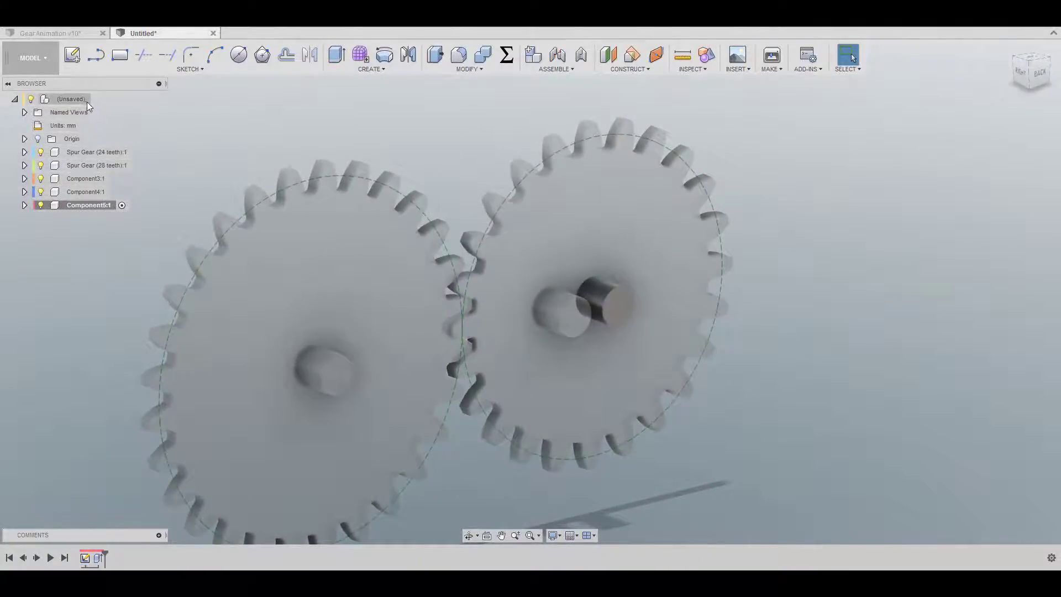
- Join the pin rigidly to the right gear with an as-built joint
double_click(87, 101)
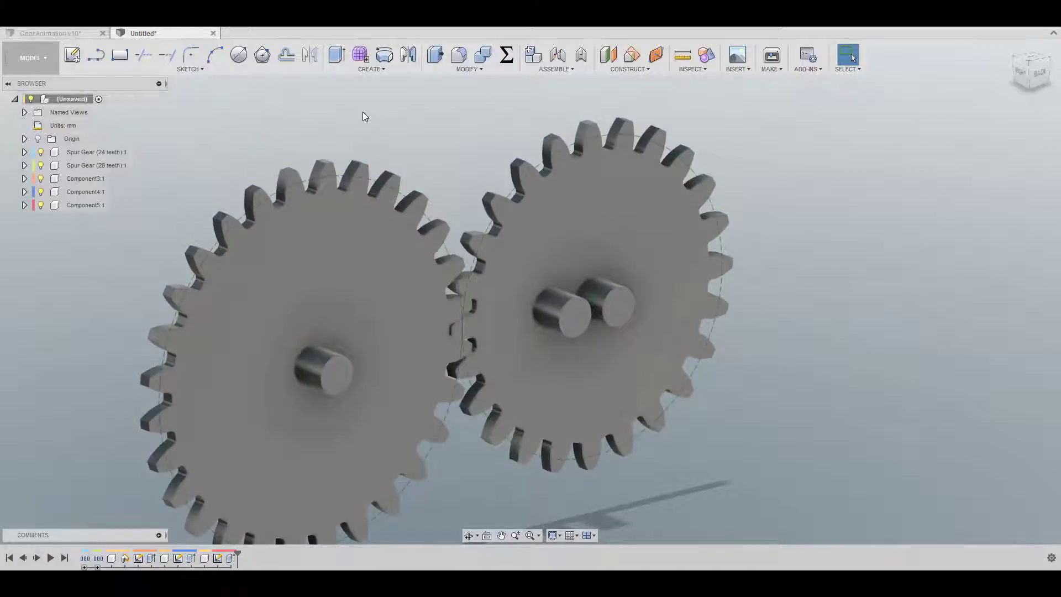
click(582, 56)
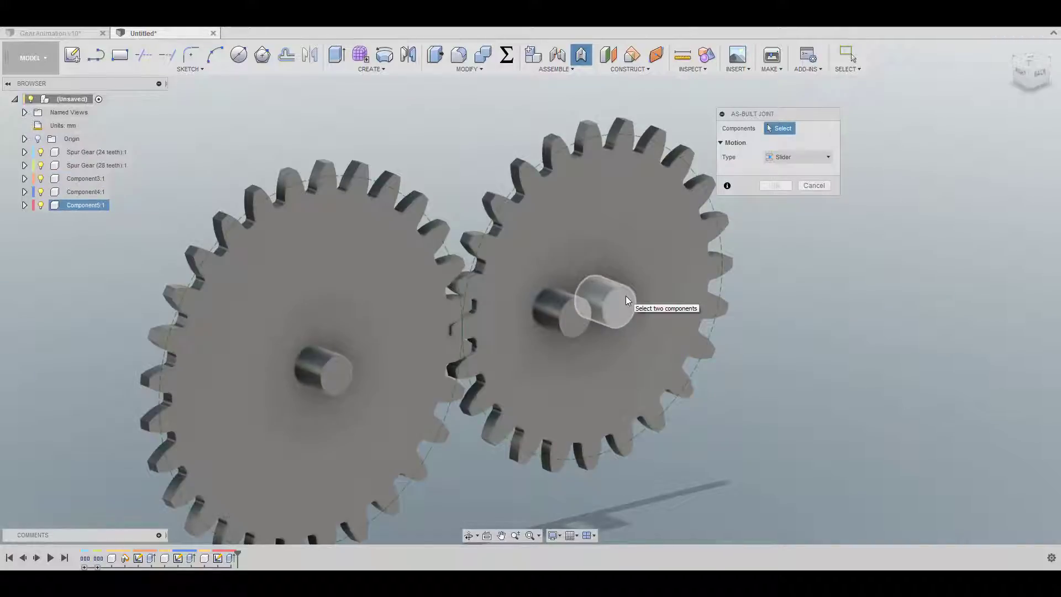
click(626, 296)
click(608, 240)
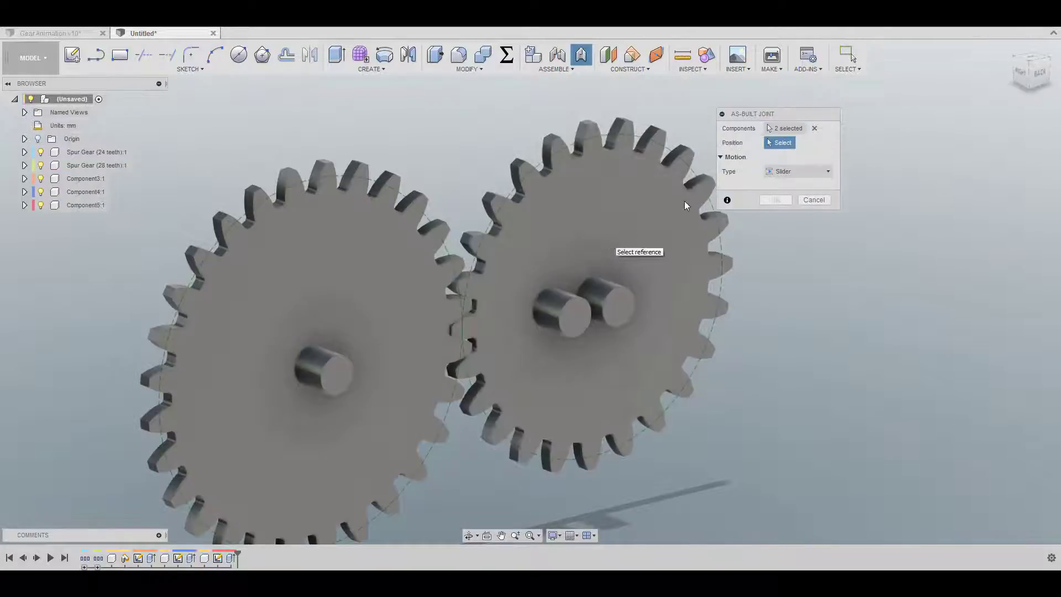
click(780, 172)
click(784, 184)
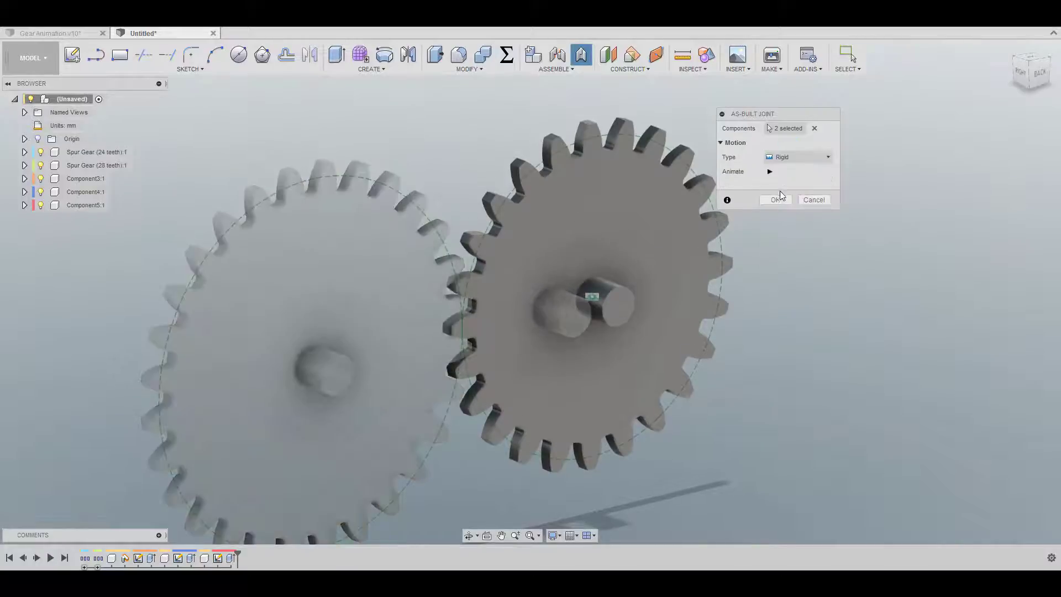
click(774, 197)
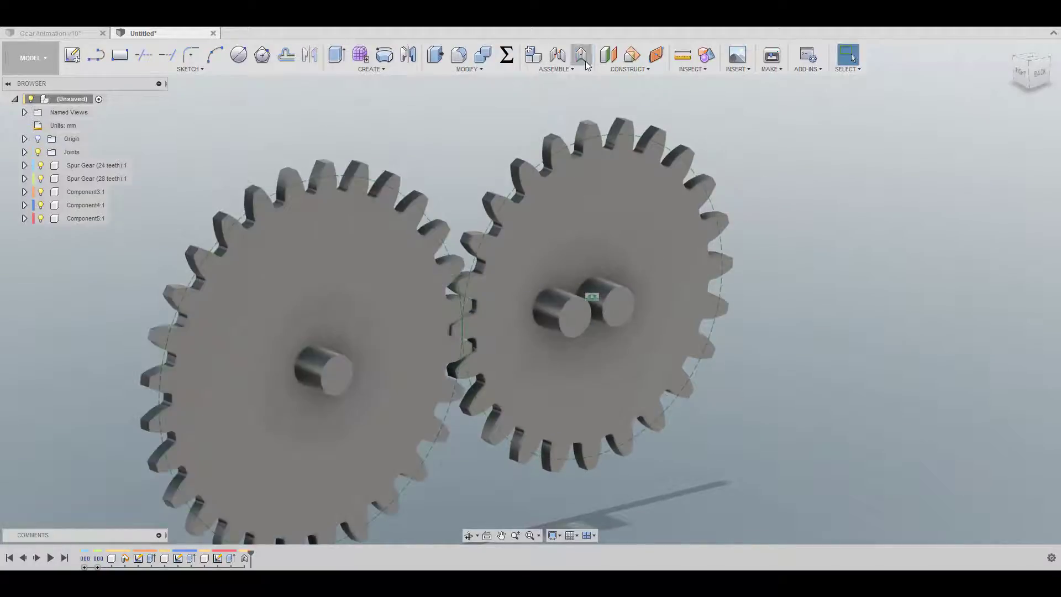
- Begin a revolute as-built joint, then clear its component and position selections
click(582, 55)
click(566, 301)
click(532, 248)
click(796, 157)
click(787, 187)
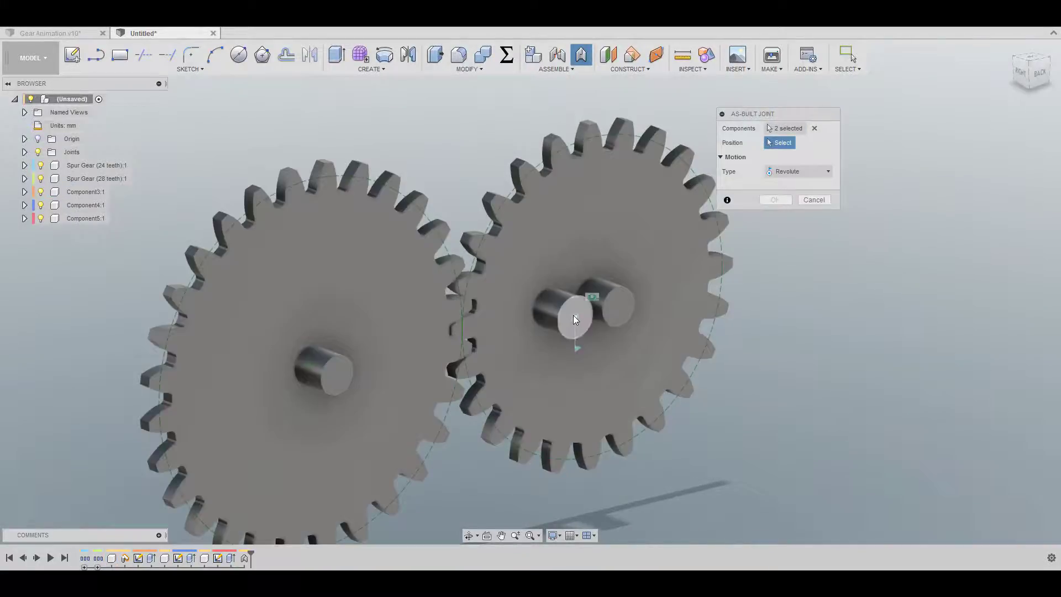
click(573, 316)
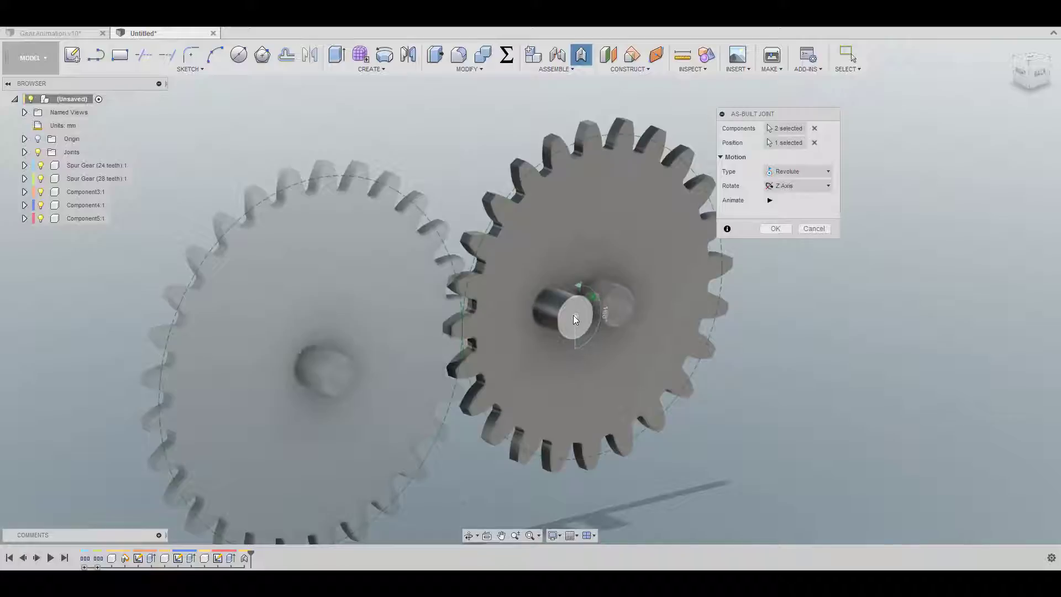
click(815, 142)
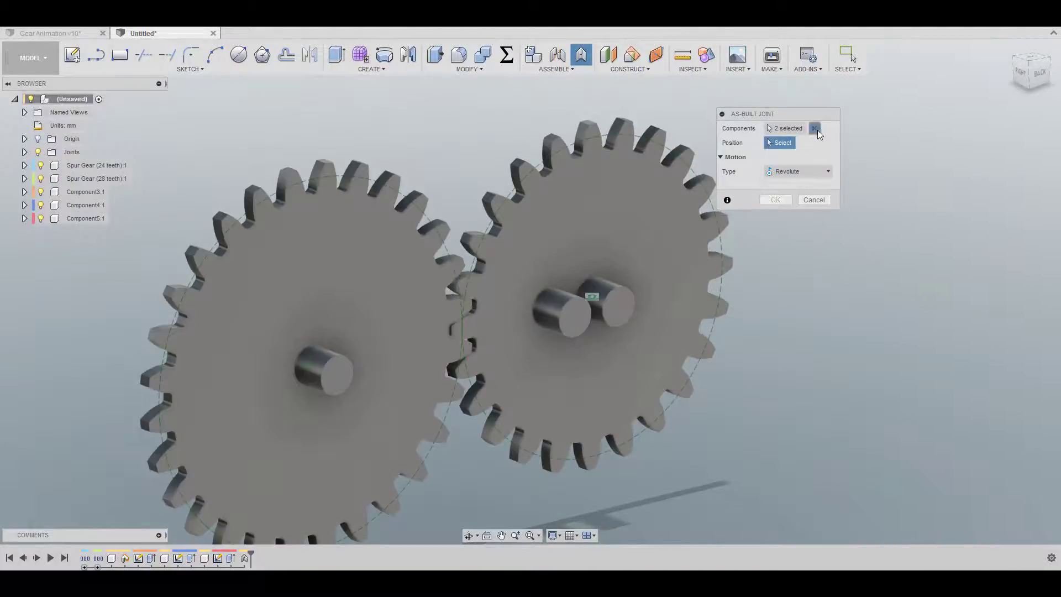
click(815, 129)
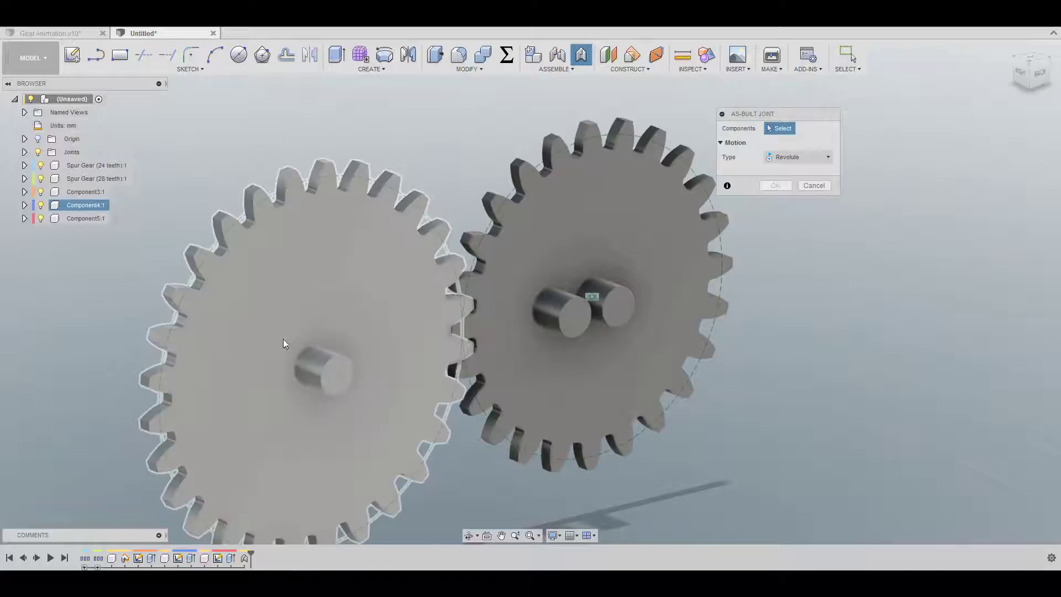
- Add a revolute joint between the left gear and its shaft, pivoting at the shaft end
click(282, 337)
click(321, 373)
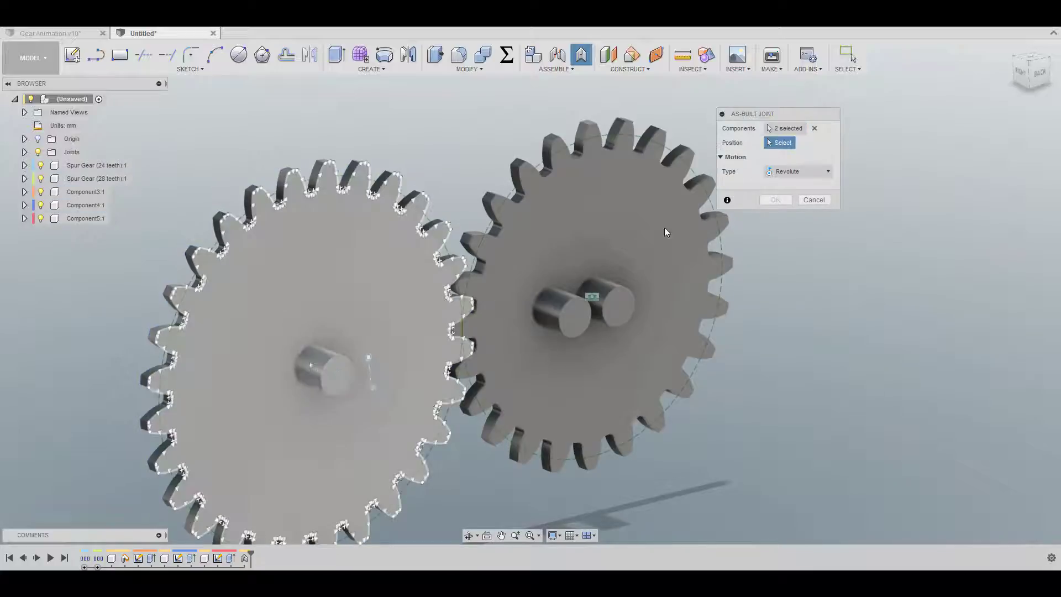
click(337, 374)
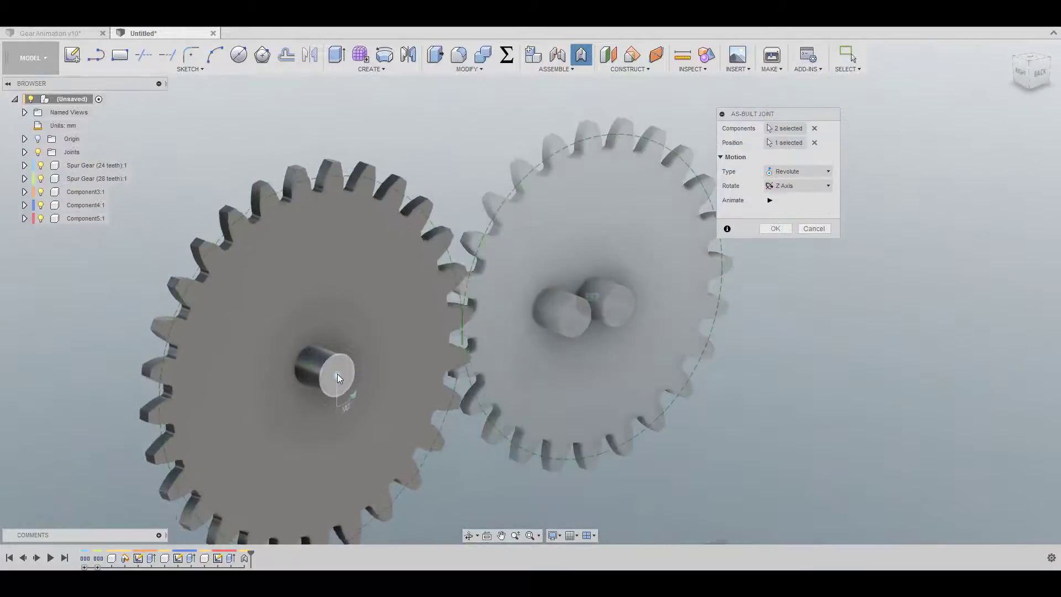
click(776, 225)
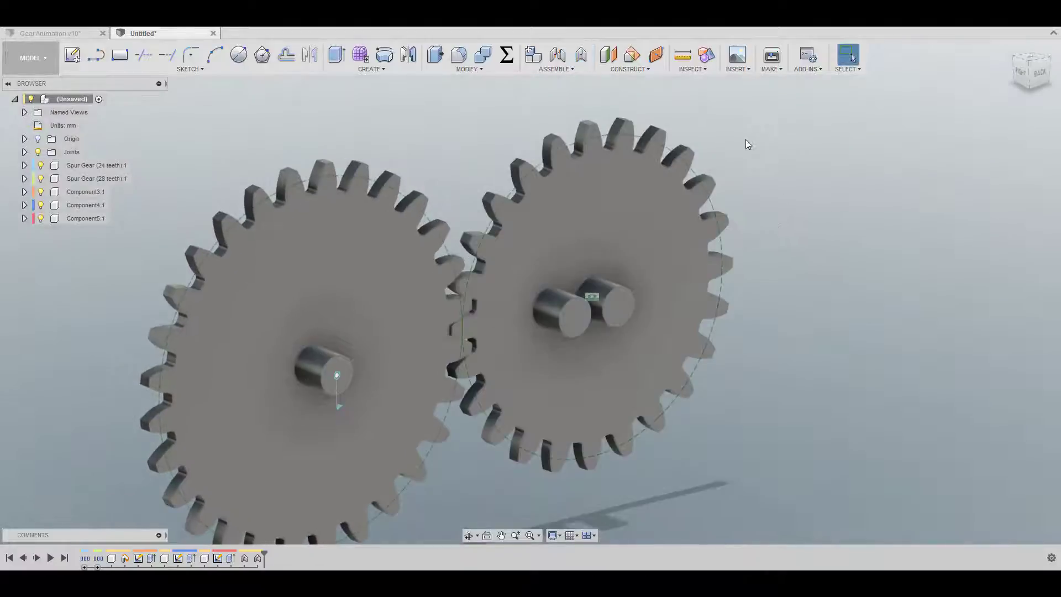
- Add a revolute joint between the right gear and its shaft, pivoting at the shaft end
click(582, 55)
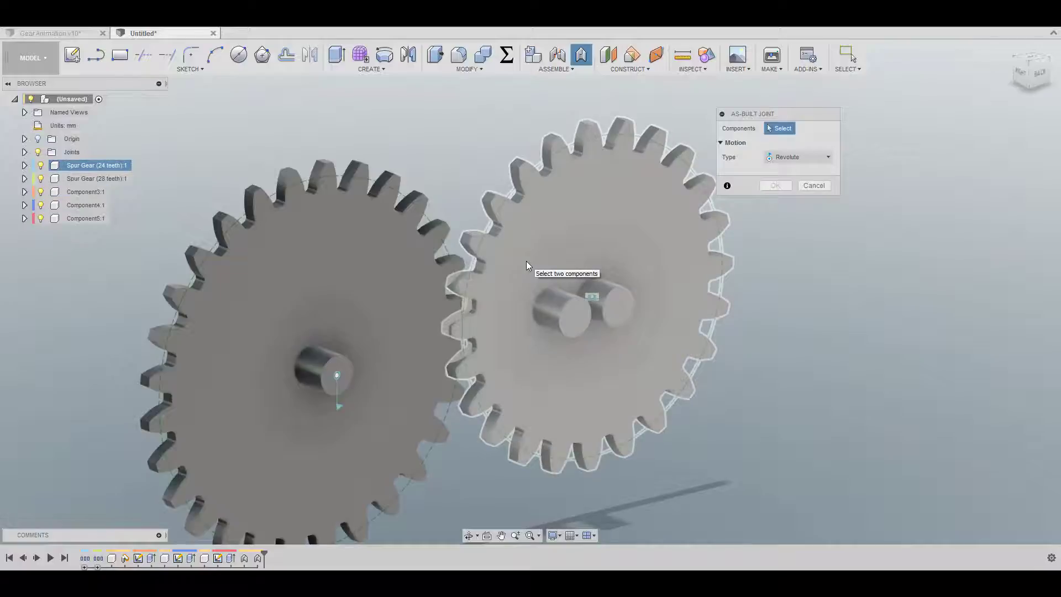
click(526, 261)
click(565, 320)
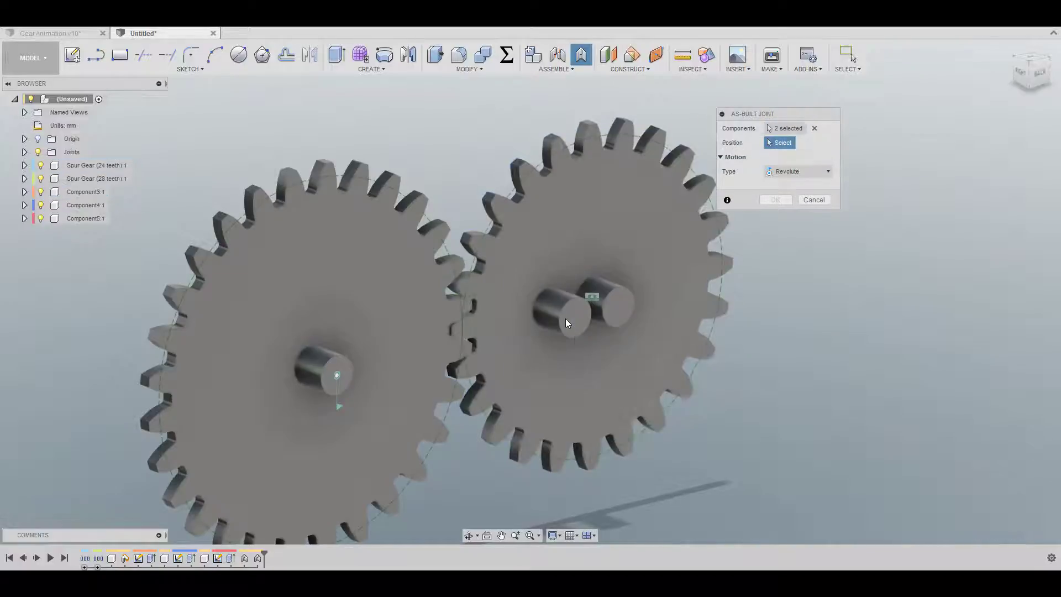
click(576, 319)
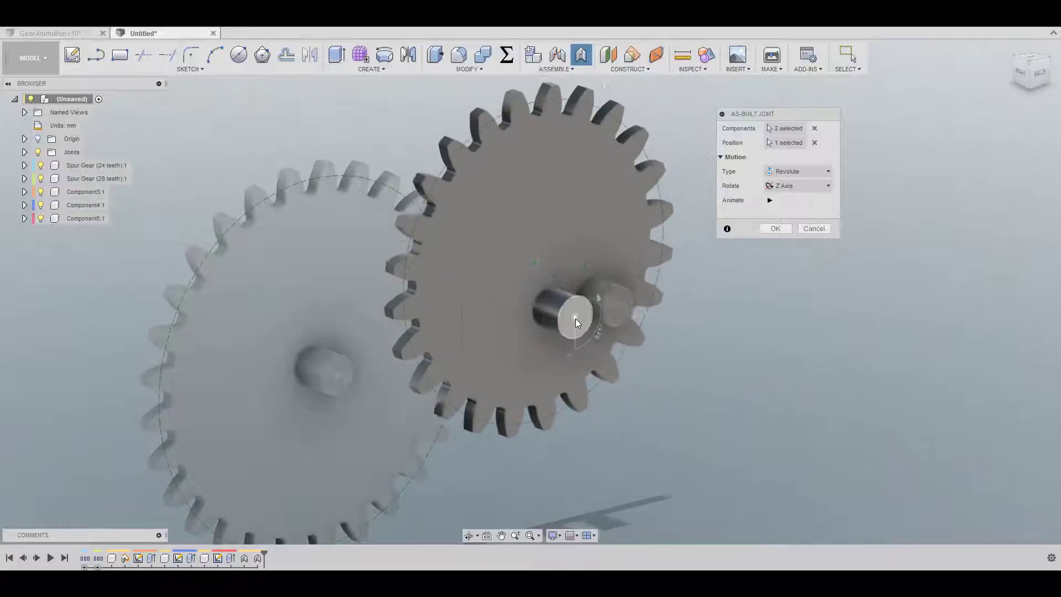
click(775, 228)
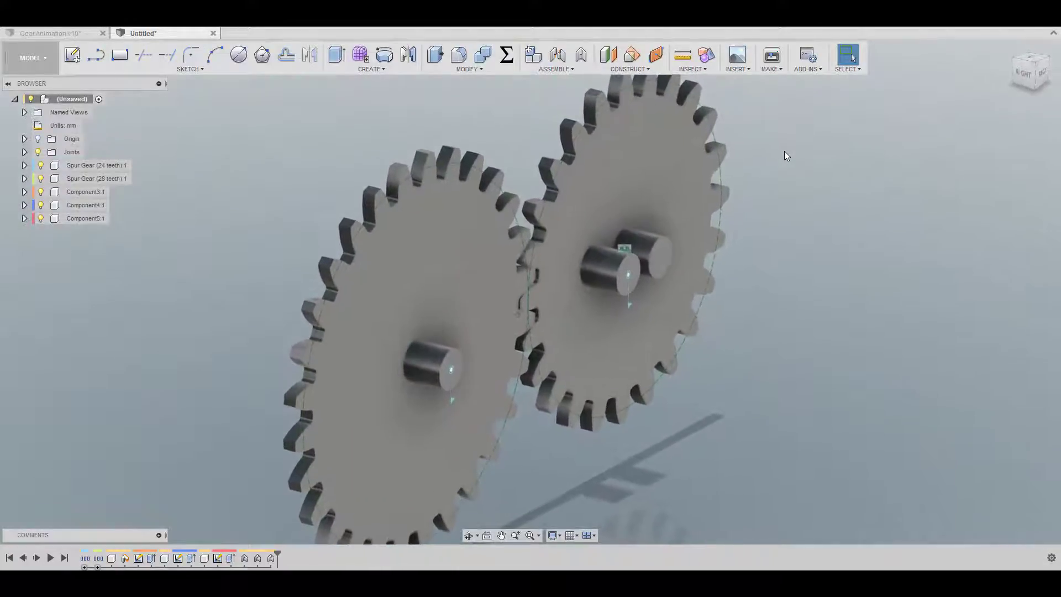
- Add a new component with a construction plane offset 5.00 mm from the shaft's end face
right_click(72, 100)
click(112, 105)
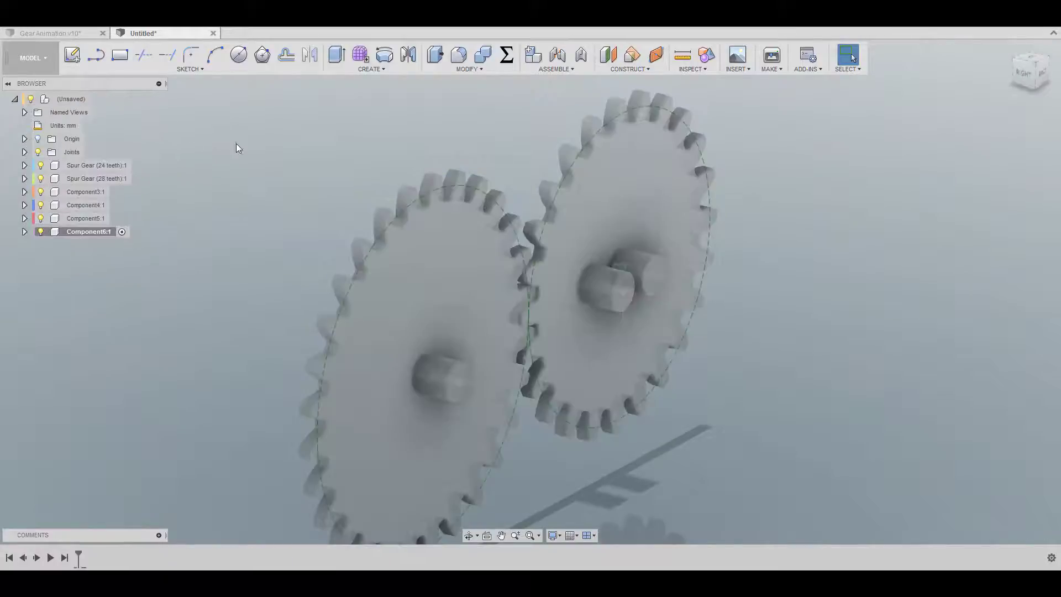
click(608, 56)
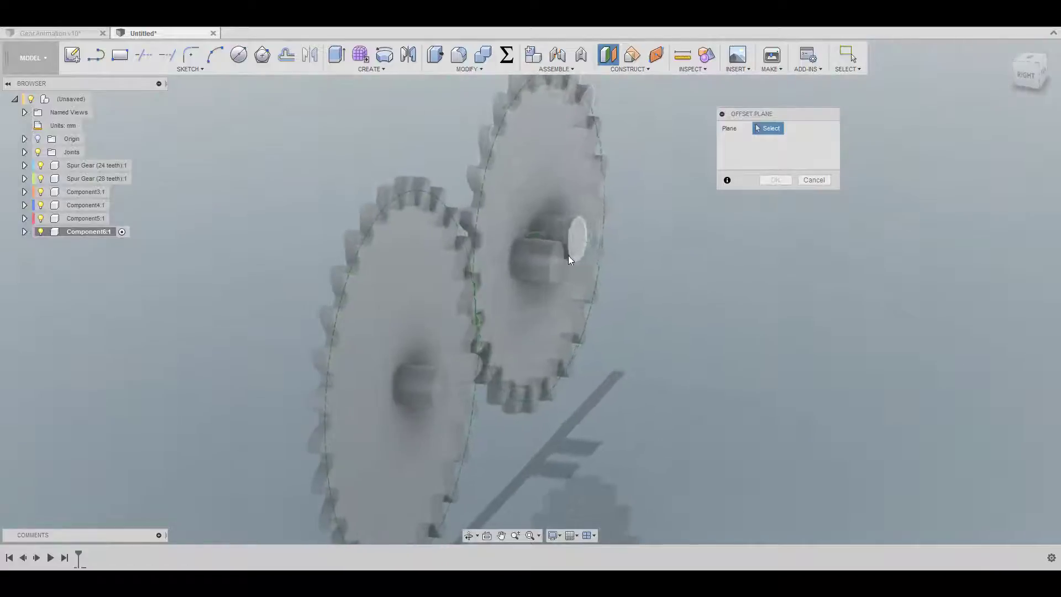
click(555, 264)
drag(557, 266, 570, 265)
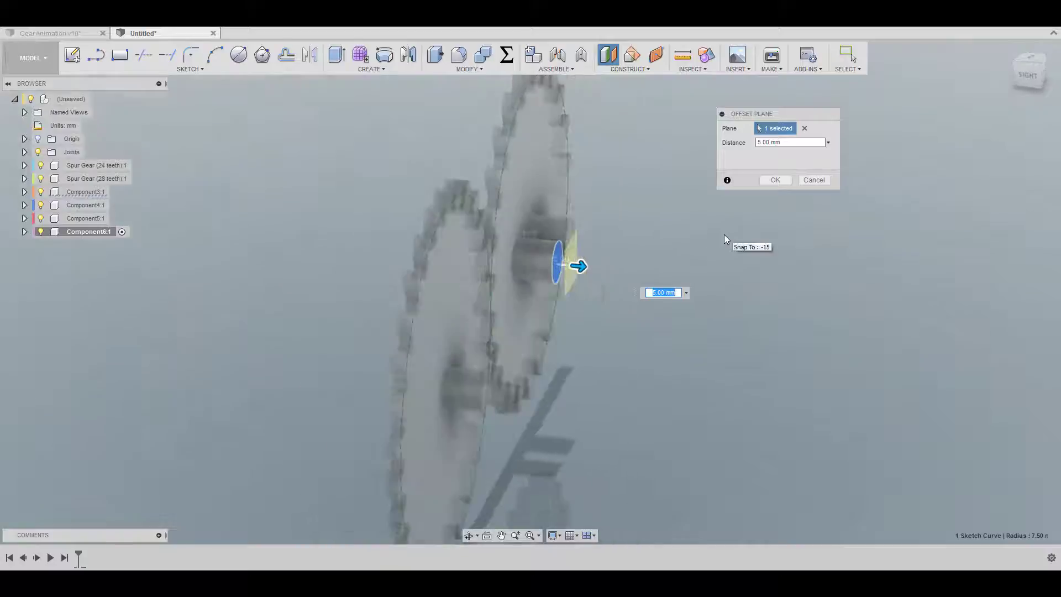
click(776, 180)
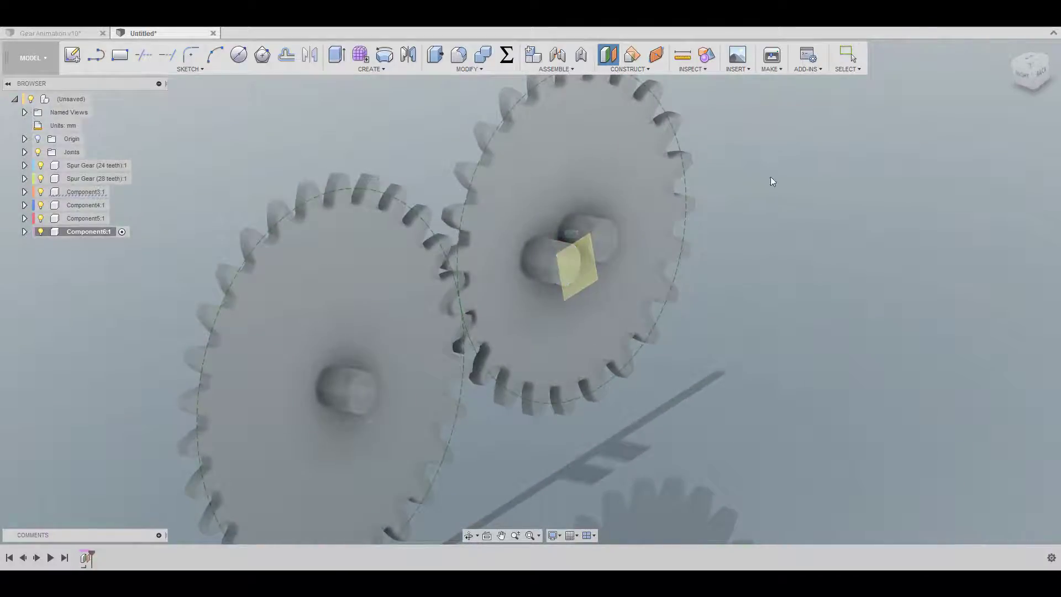
- Sketch a line on the offset plane from the left gear's centre to the pin
click(97, 58)
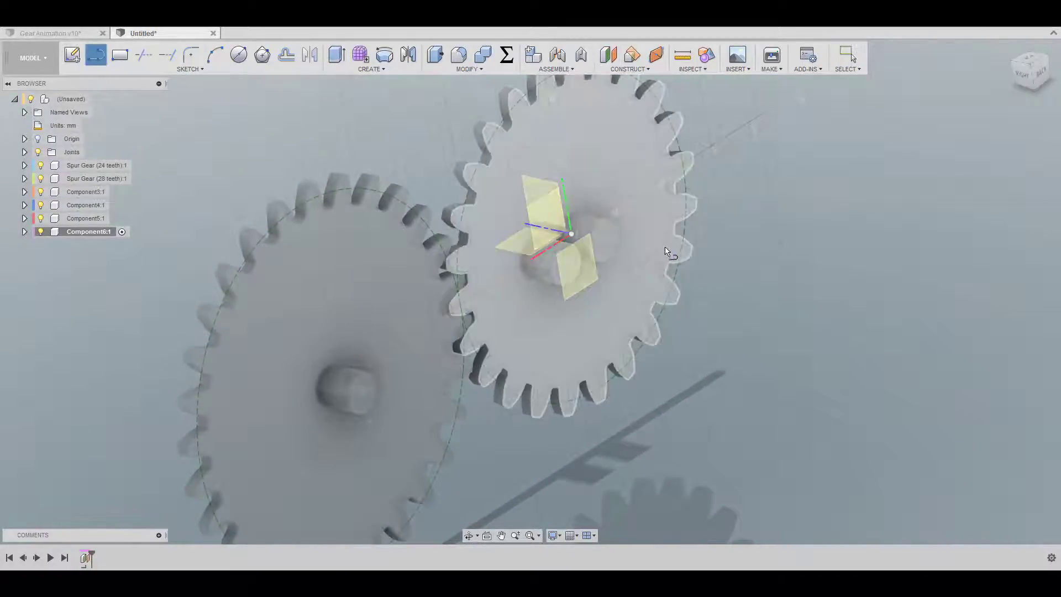
click(576, 283)
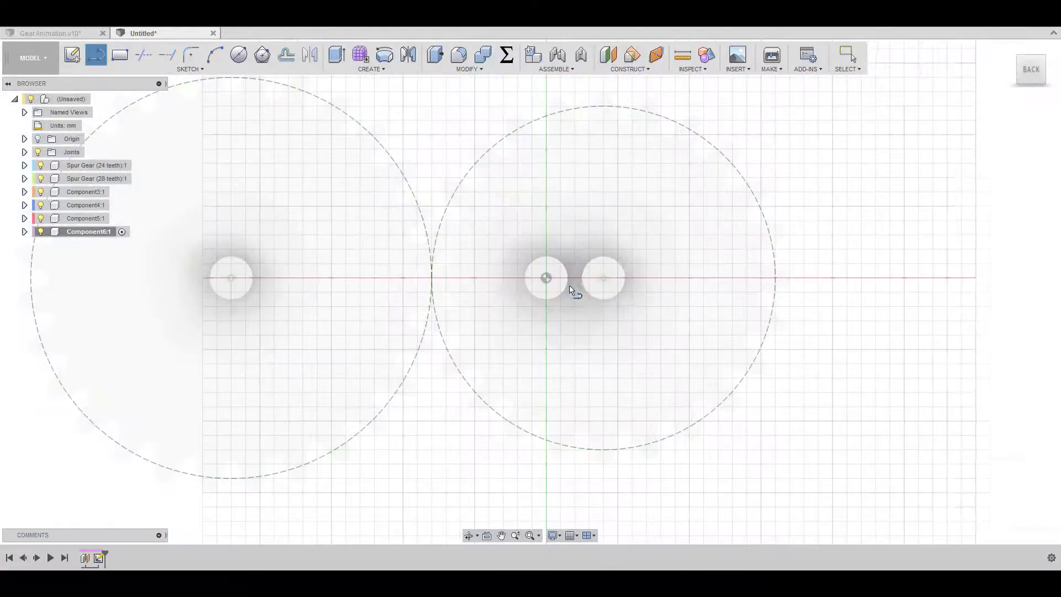
click(202, 278)
click(647, 278)
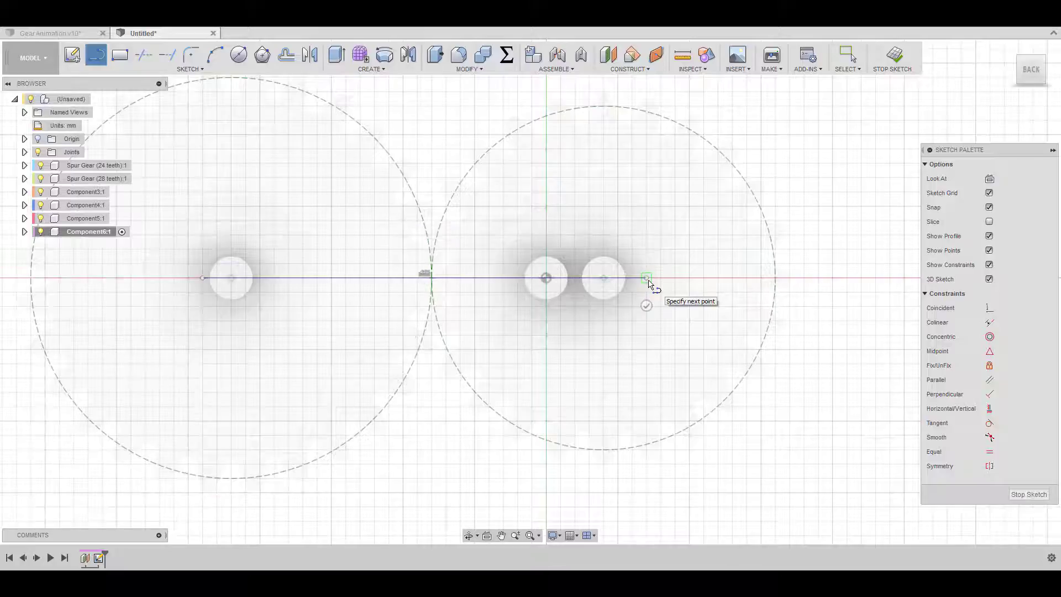
key(Escape)
click(895, 55)
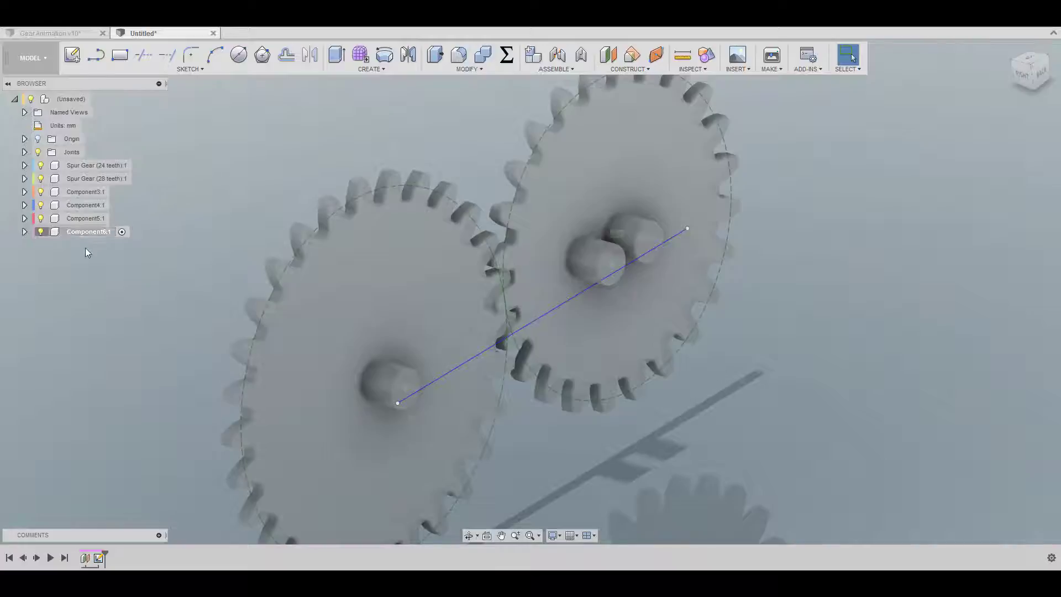
- Ground Component6:1 in place
right_click(78, 234)
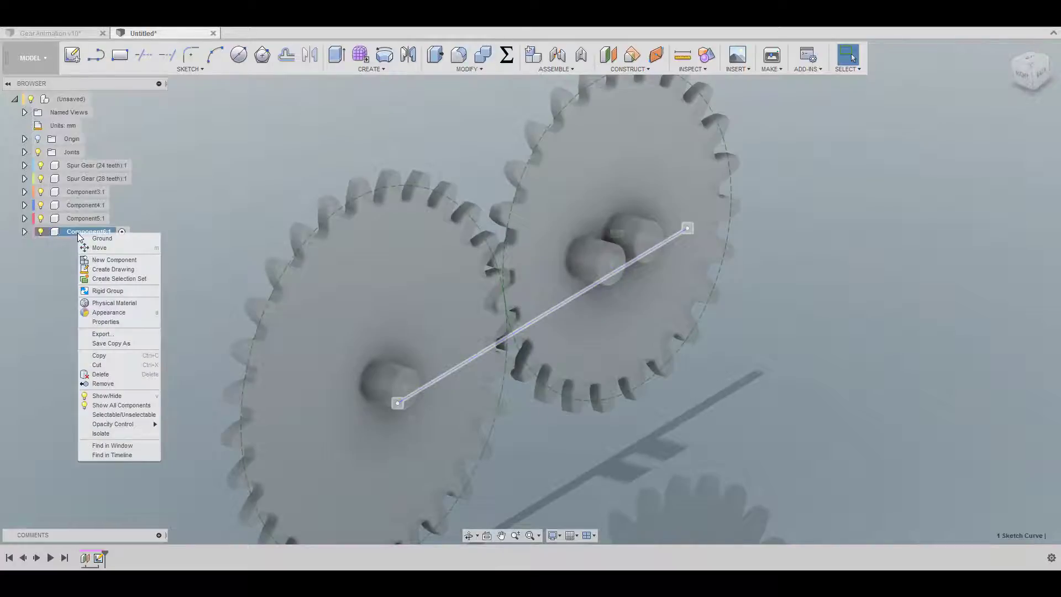
click(126, 239)
click(246, 177)
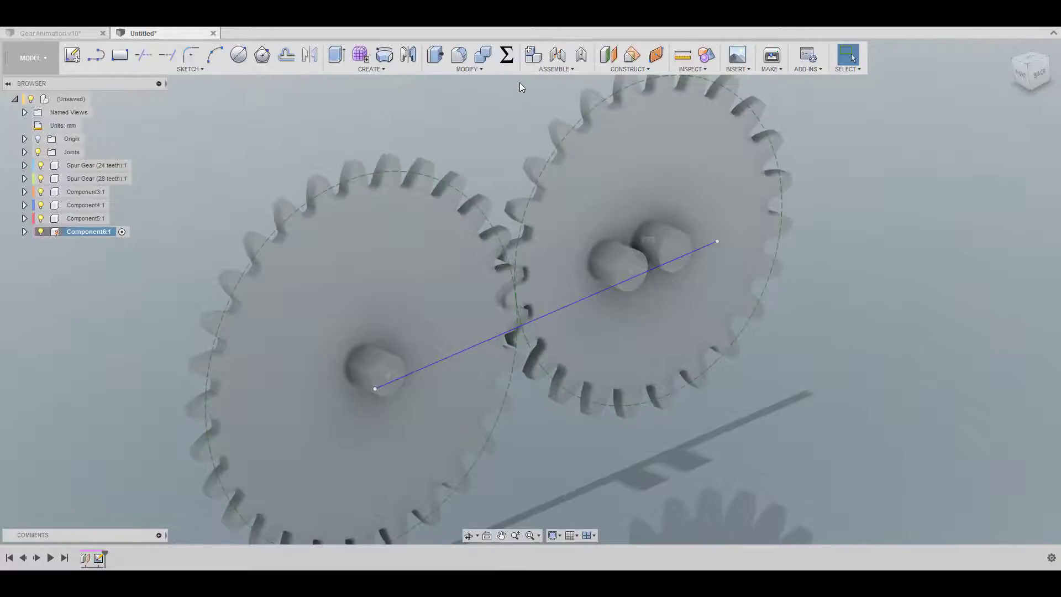
- Add a rigid as-built joint between the right gear's shaft and the sketch line
click(581, 54)
click(792, 158)
click(794, 156)
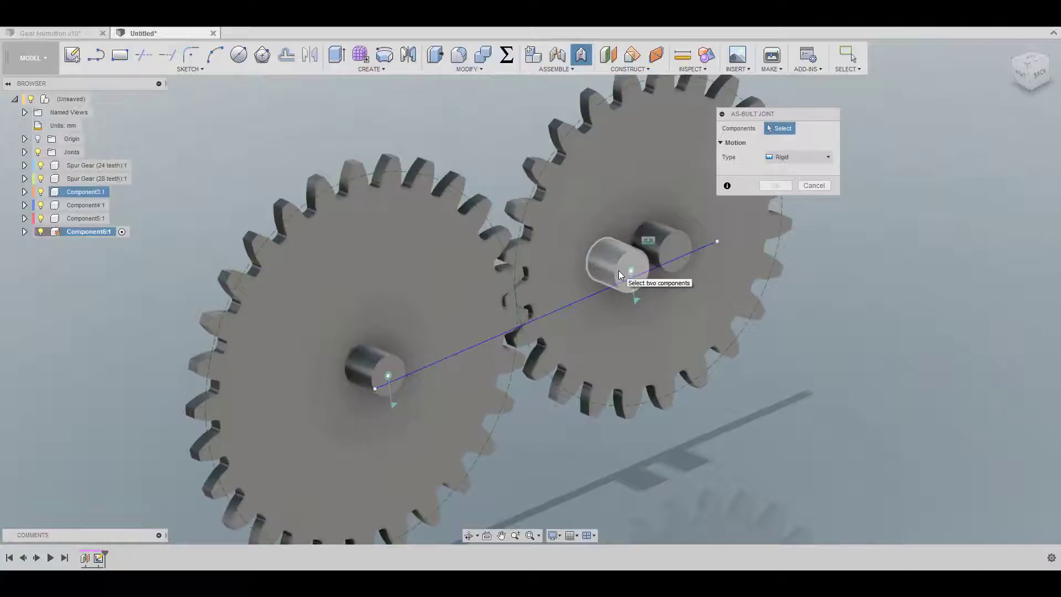
click(623, 273)
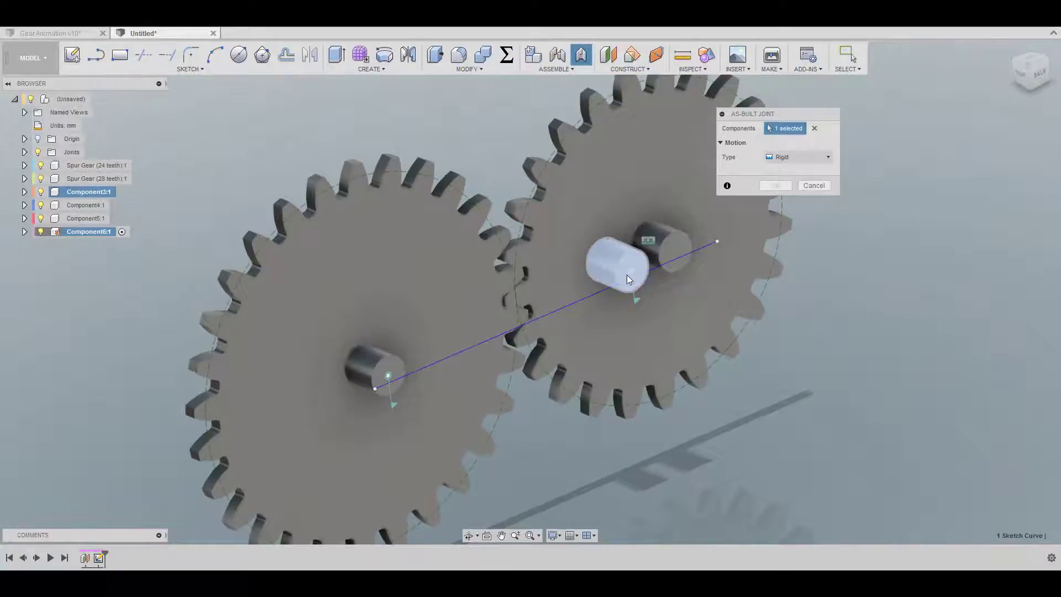
click(631, 280)
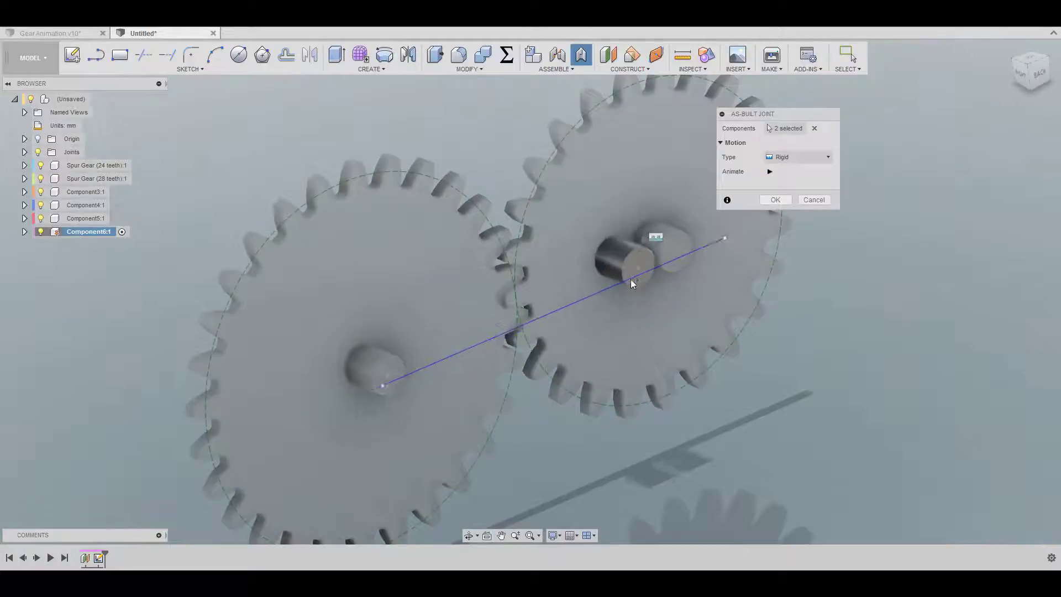
click(775, 201)
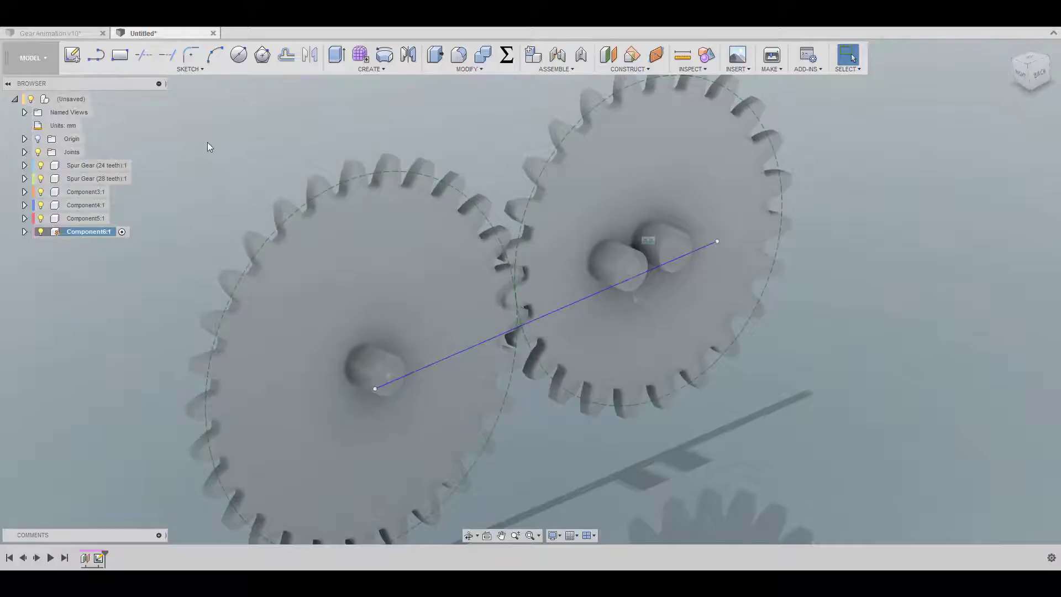
- Join the left shaft with an as-built slider joint, then reactivate the (Unsaved) top-level assembly
click(581, 54)
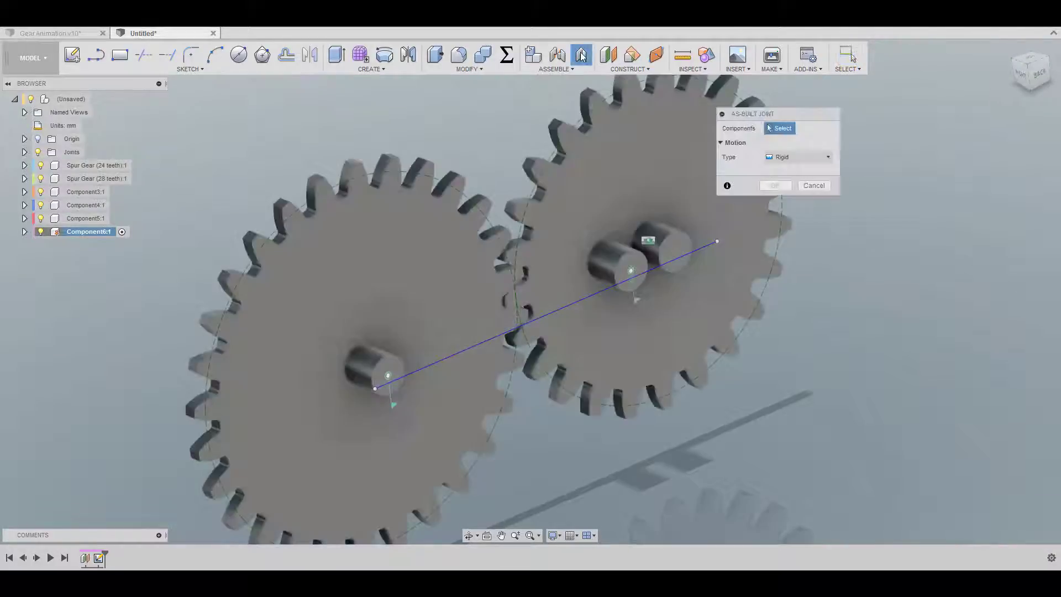
click(389, 367)
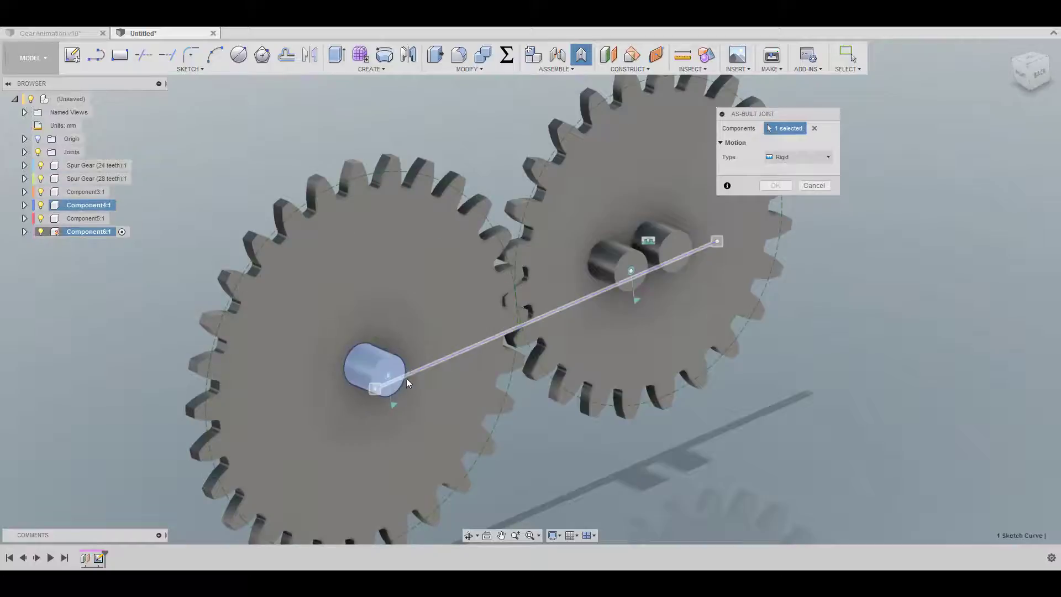
click(410, 374)
click(807, 159)
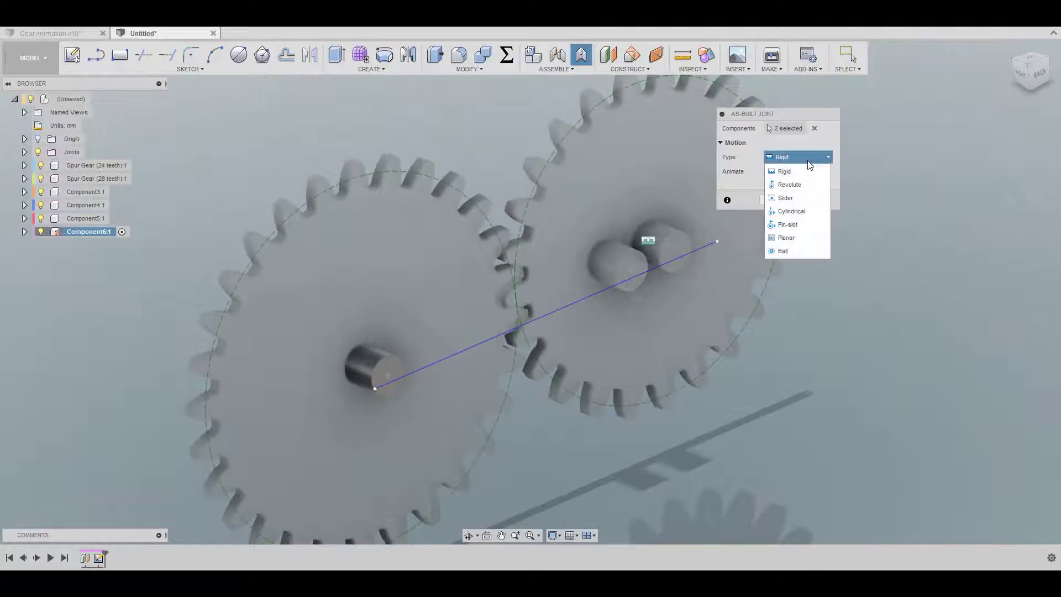
click(795, 197)
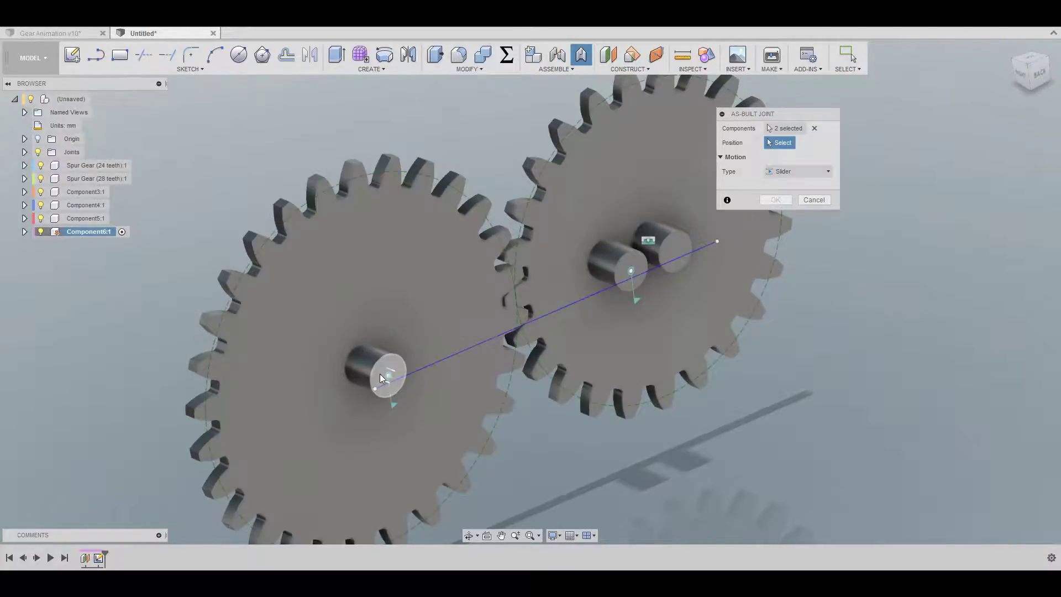
click(391, 386)
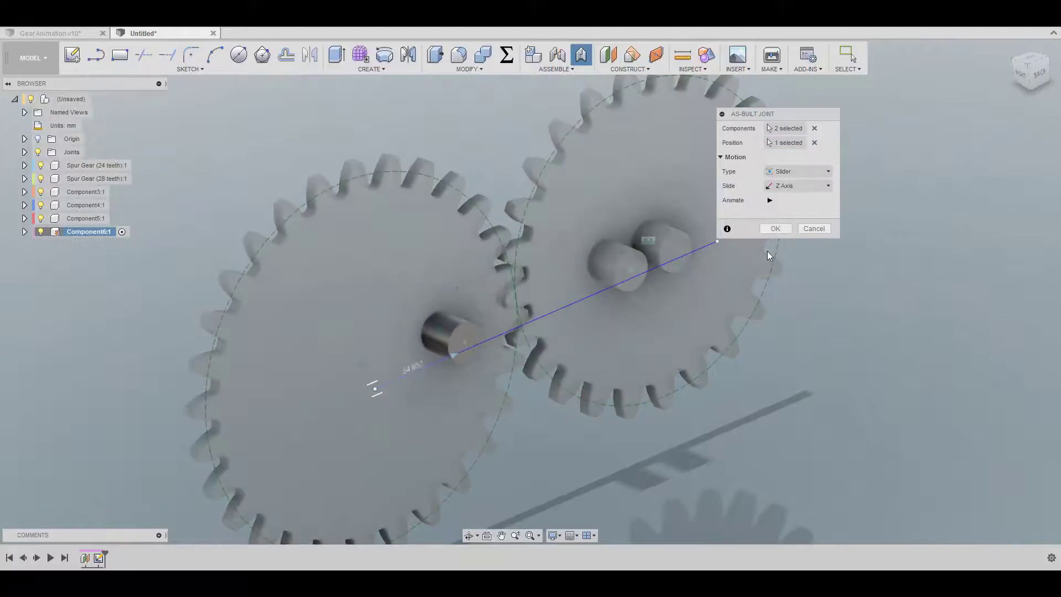
click(776, 229)
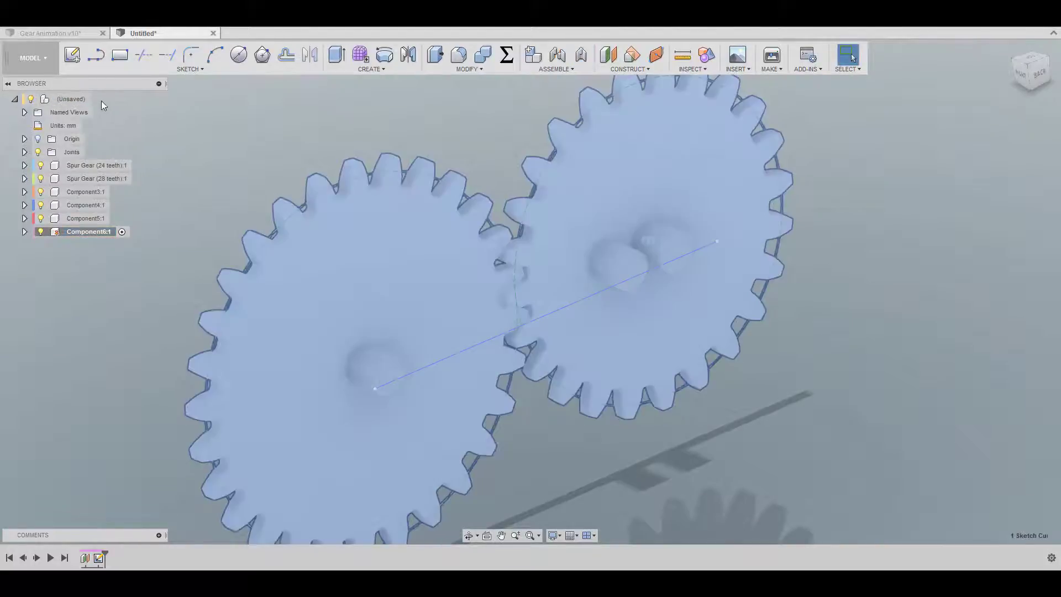
double_click(86, 99)
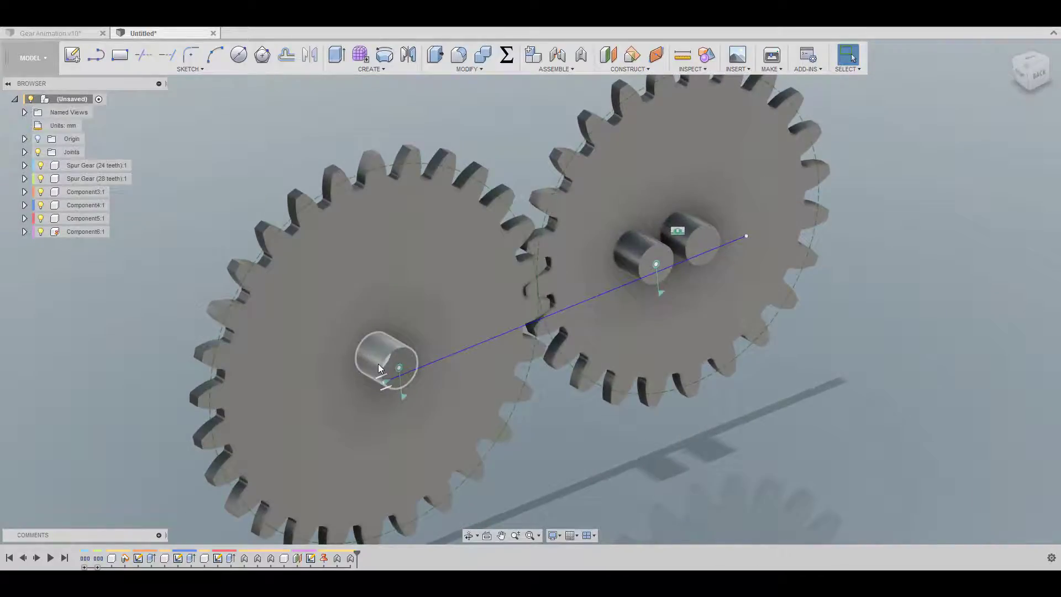
- Click in the canvas near the left shaft
click(390, 361)
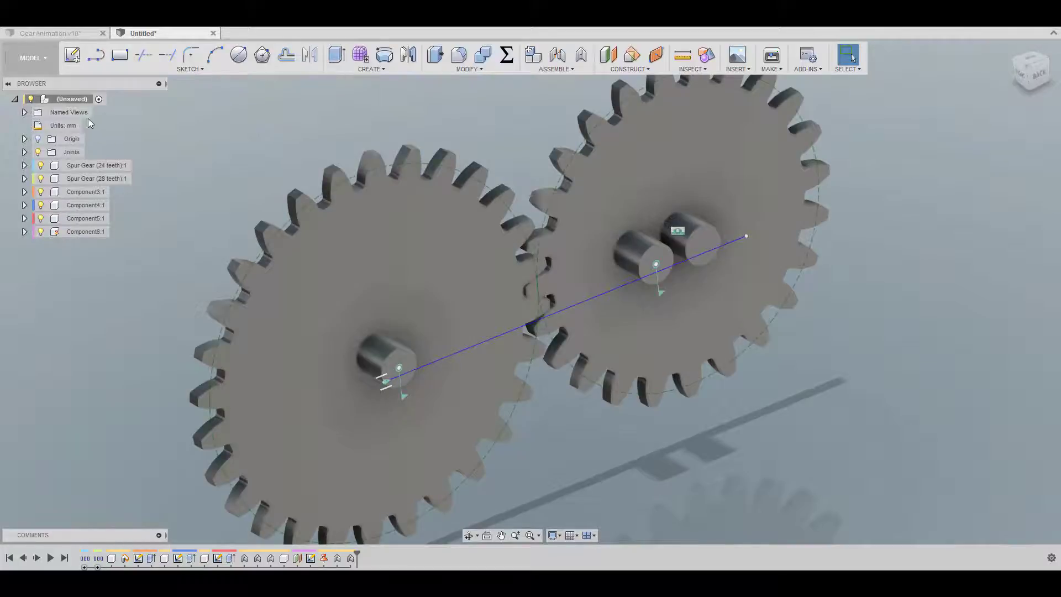
- Create a new Component7 and an offset plane -5 mm from the left shaft's end face
right_click(76, 101)
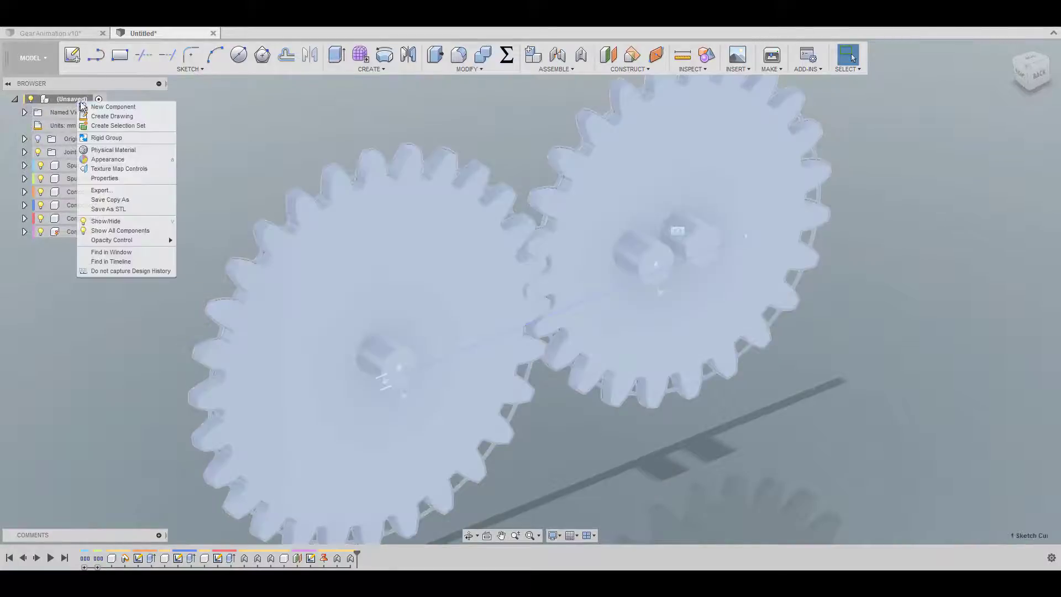
click(127, 108)
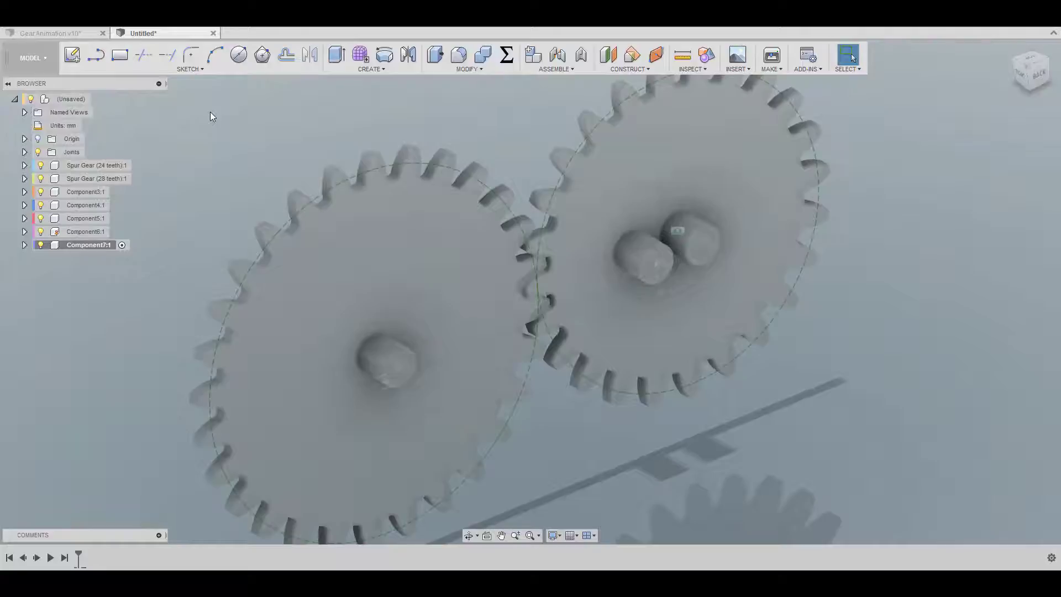
click(610, 57)
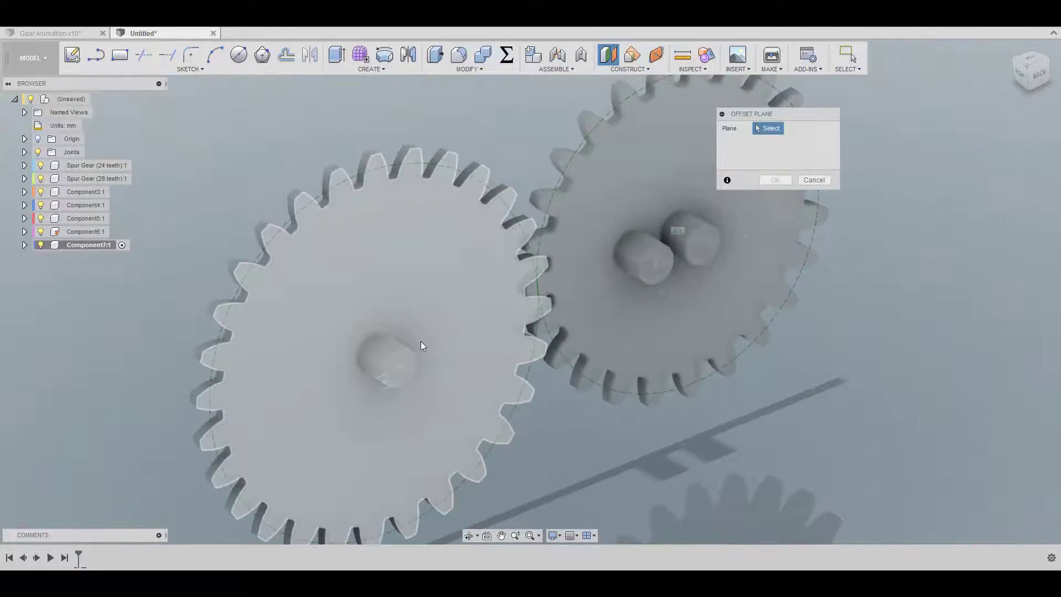
click(409, 366)
shift+middle_drag(412, 366, 529, 376)
drag(530, 376, 488, 373)
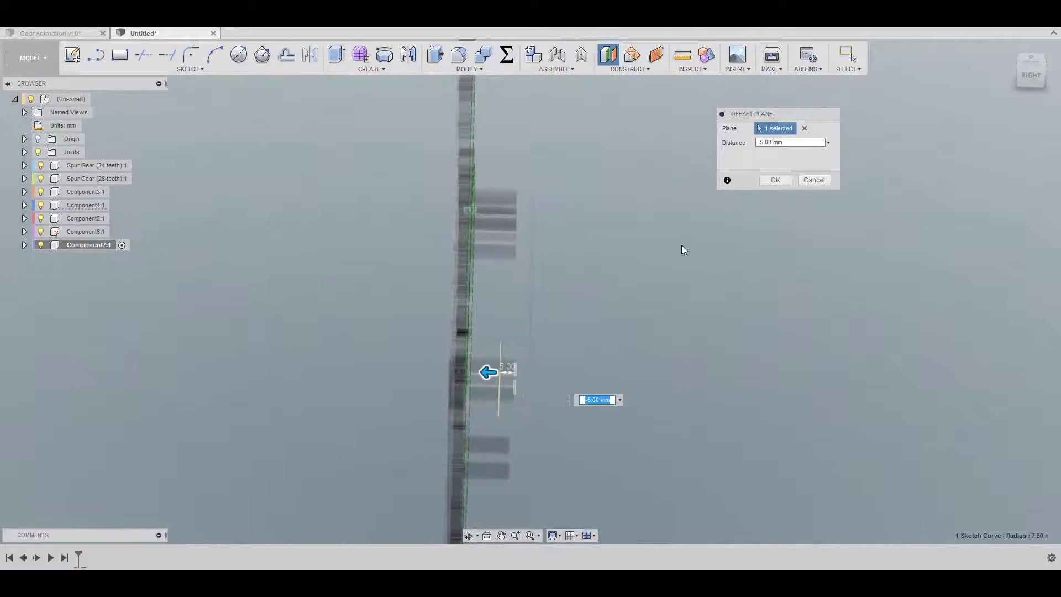
click(774, 180)
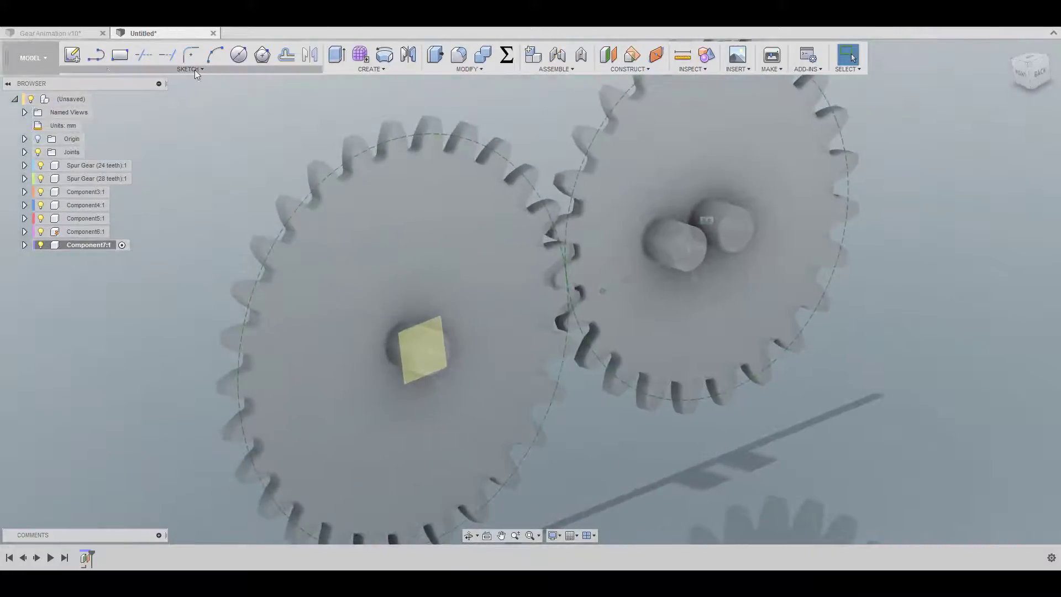
- Start a sketch on the offset plane and project the left shaft and right pin circles
click(75, 57)
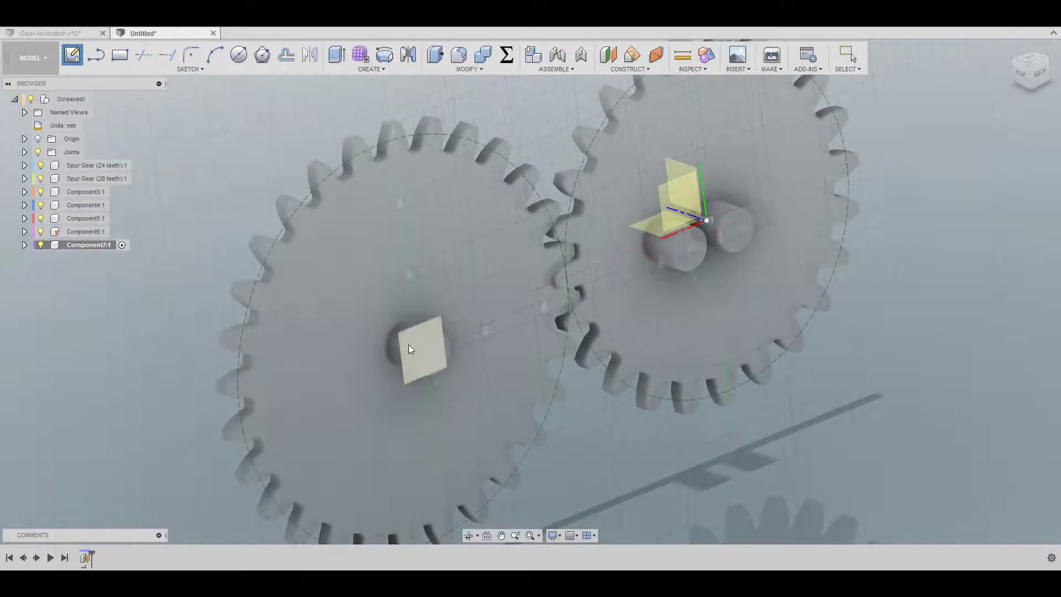
click(408, 344)
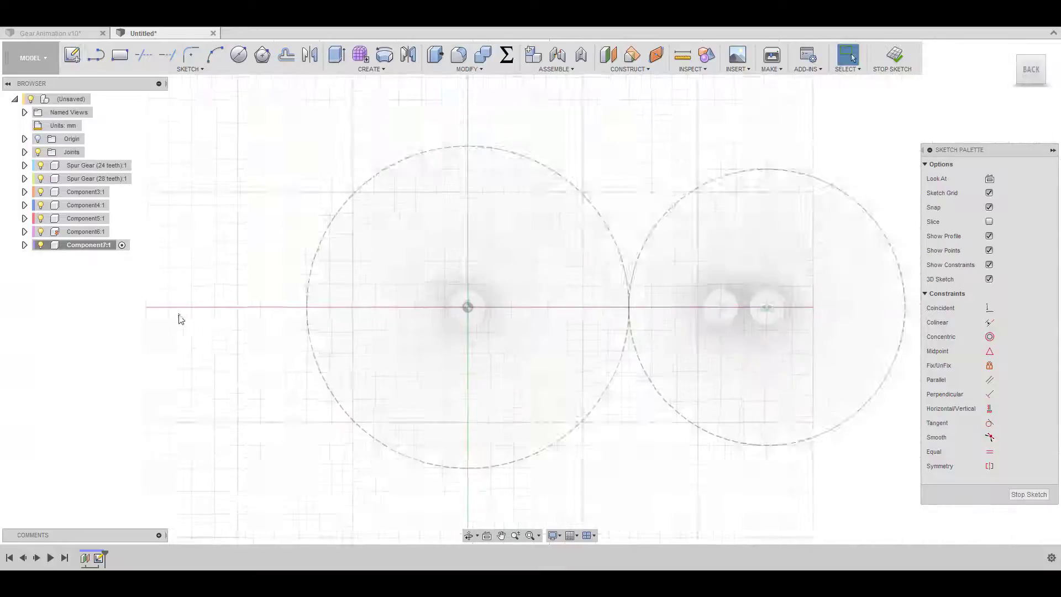
scroll(649, 351, up, 2)
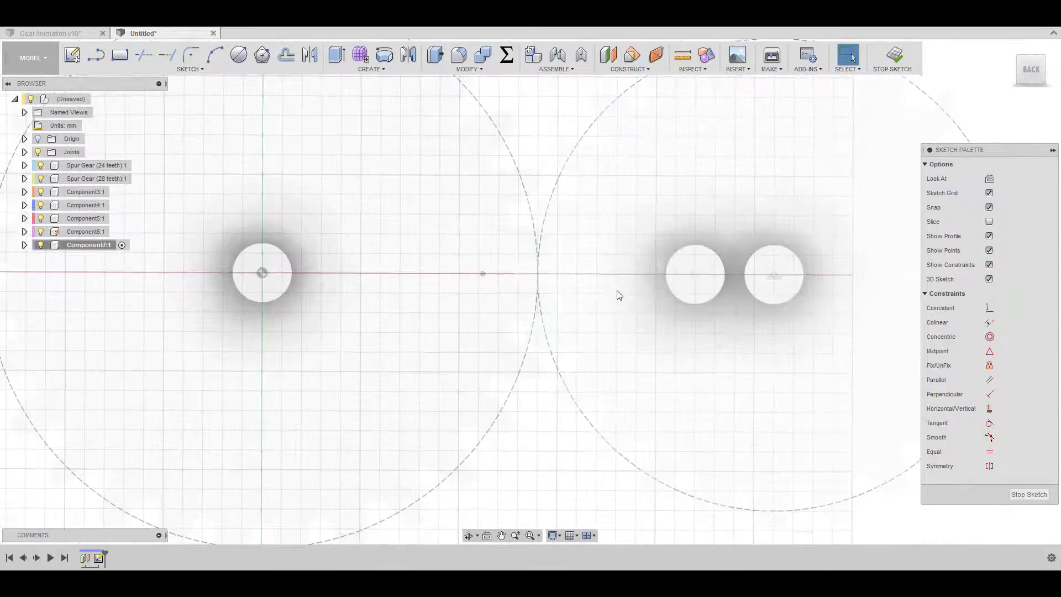
key(p)
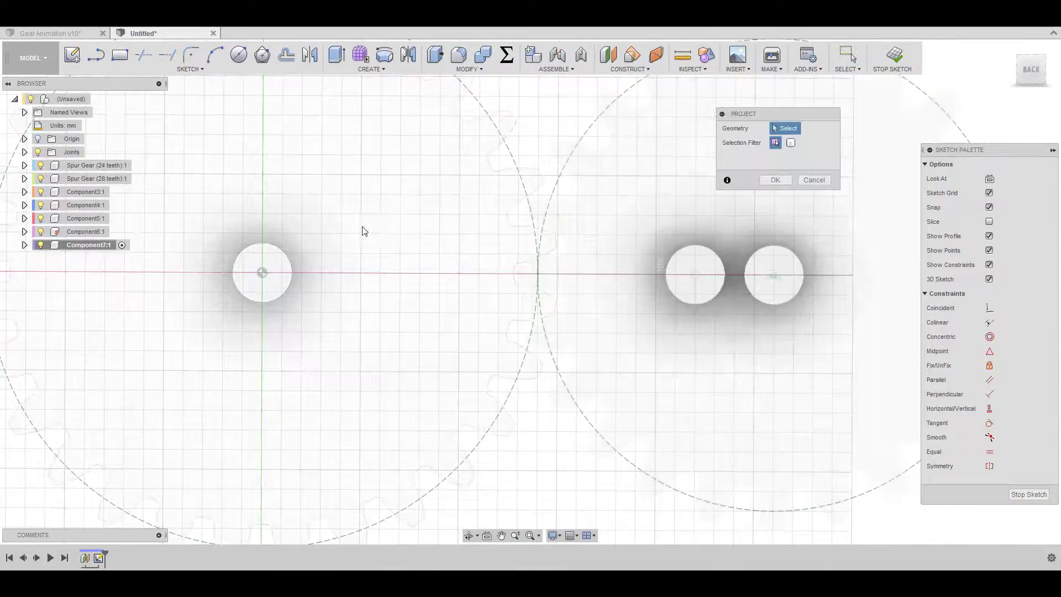
click(285, 258)
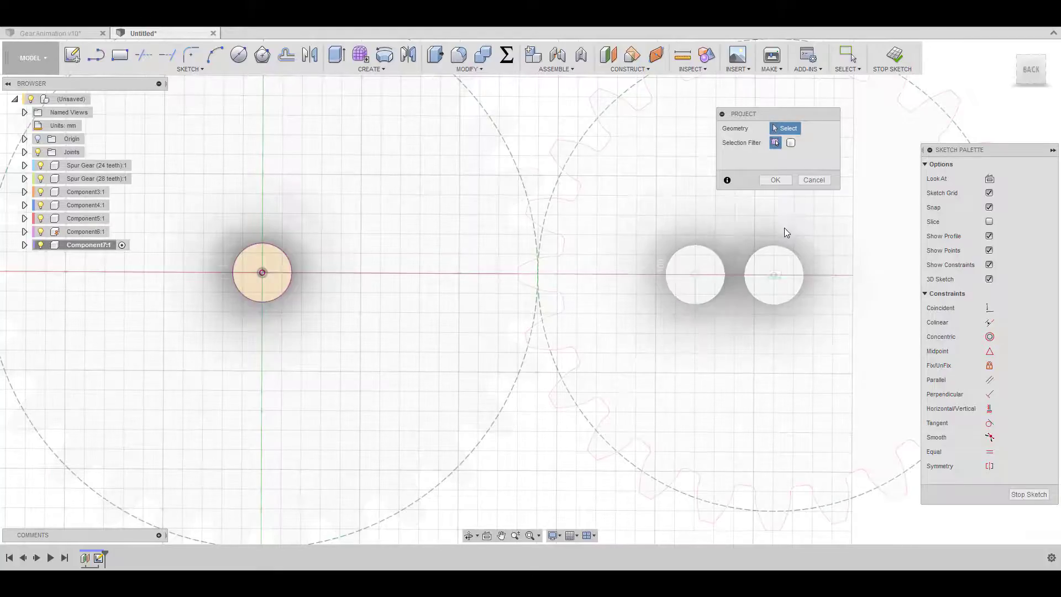
click(787, 251)
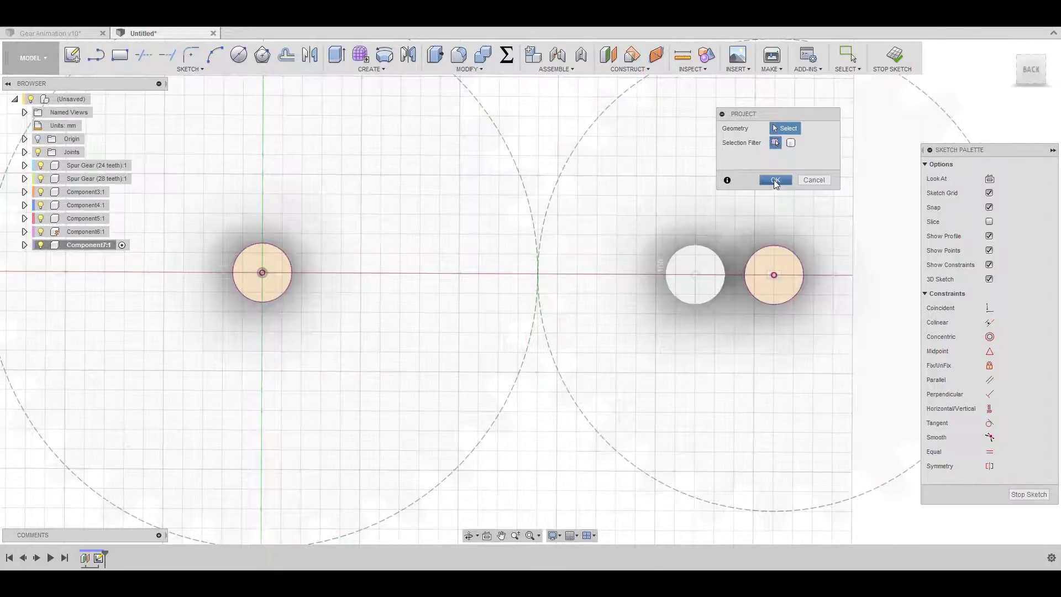
click(775, 180)
- Offset both projected circles by 5 mm to form outer rings
click(285, 55)
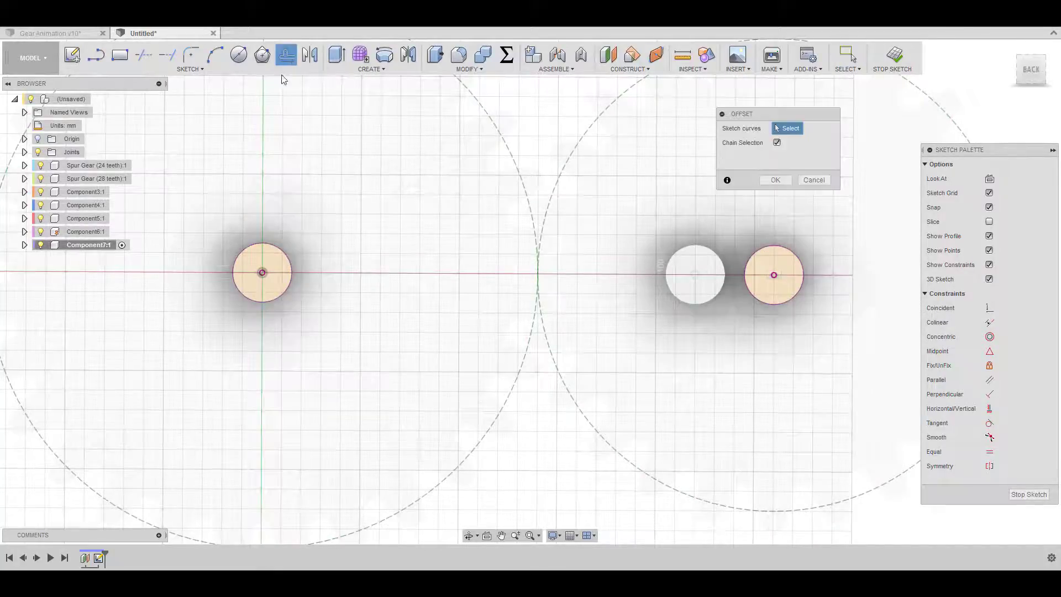
click(277, 244)
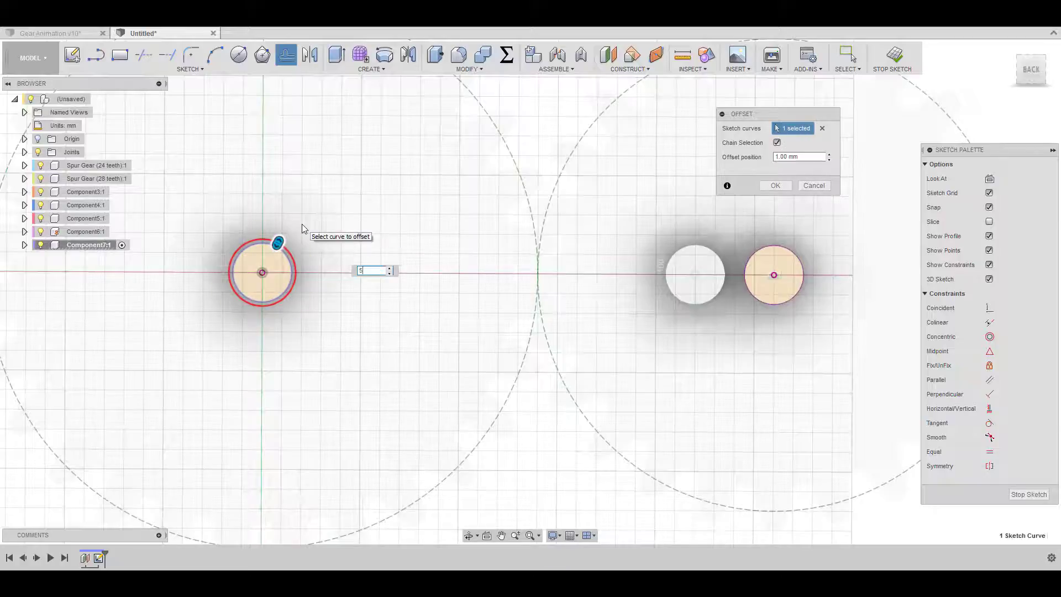
click(775, 184)
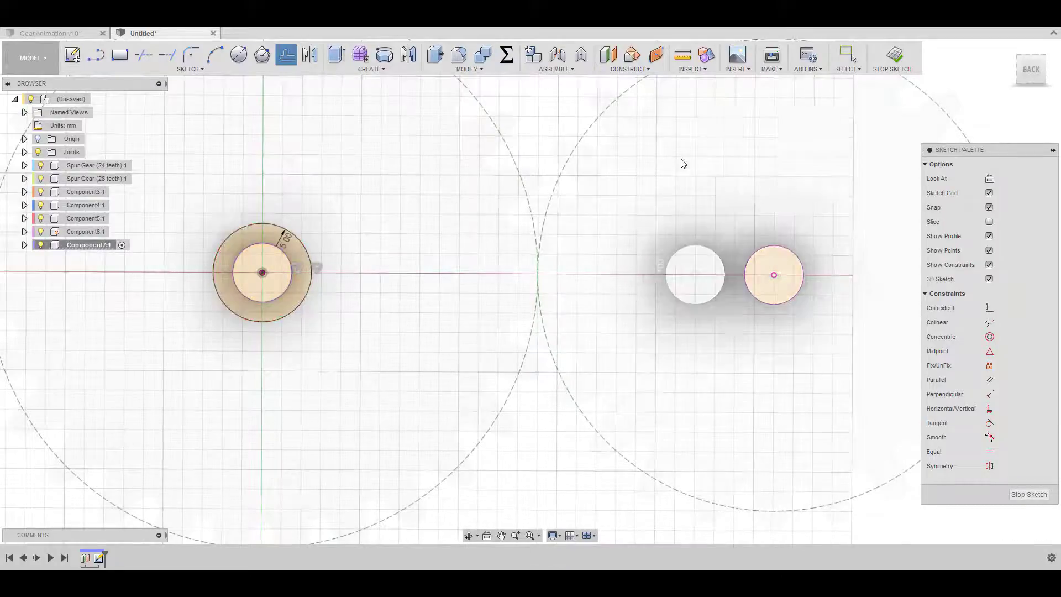
click(286, 55)
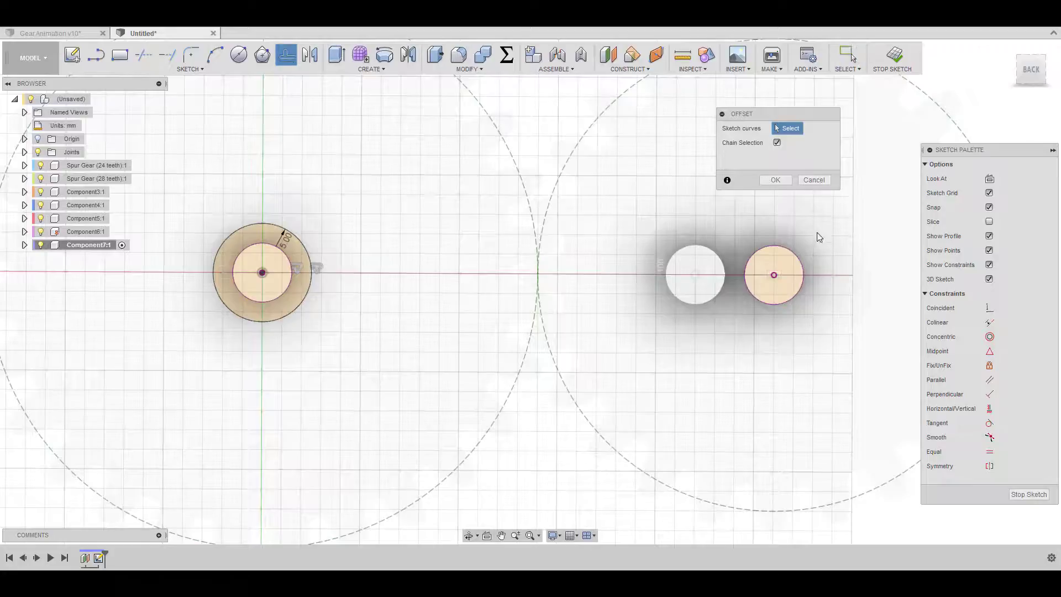
click(797, 256)
text(5)
key(Return)
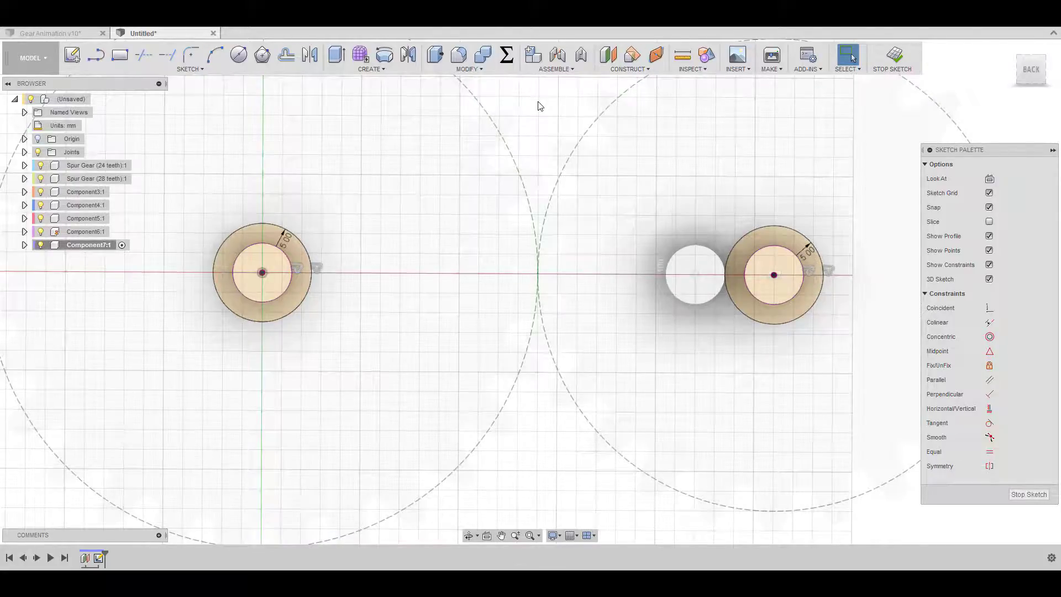
- Draw upper and lower three-point arcs spanning from the left ring to the right ring
click(213, 55)
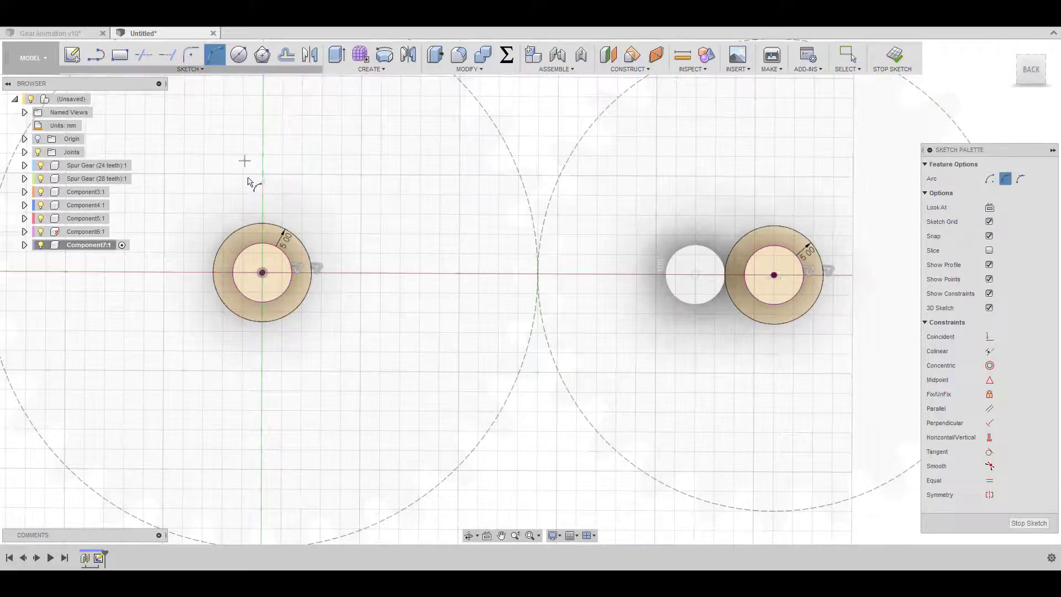
click(262, 272)
click(775, 226)
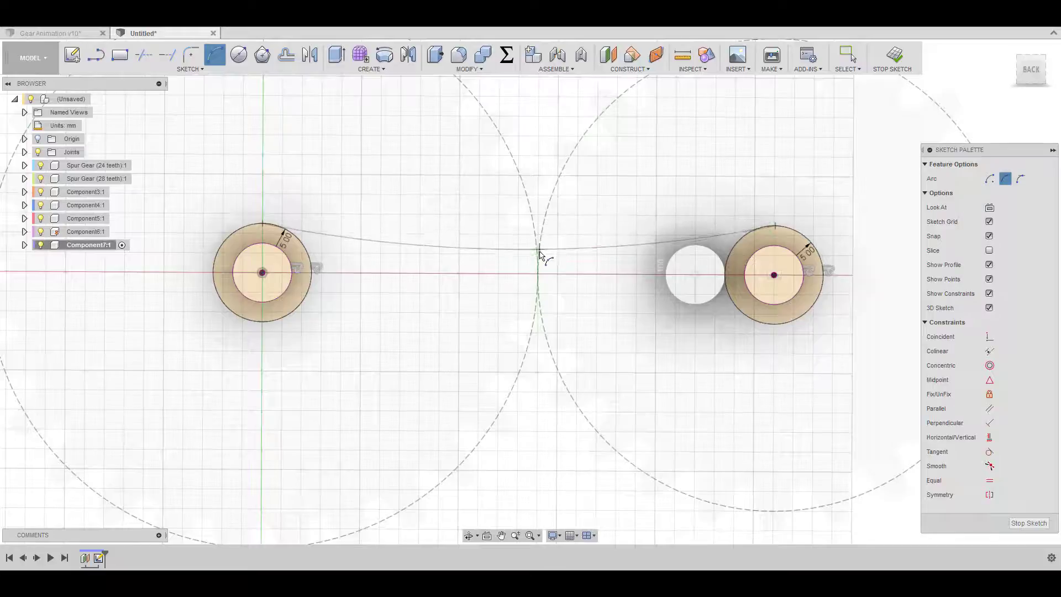
click(539, 256)
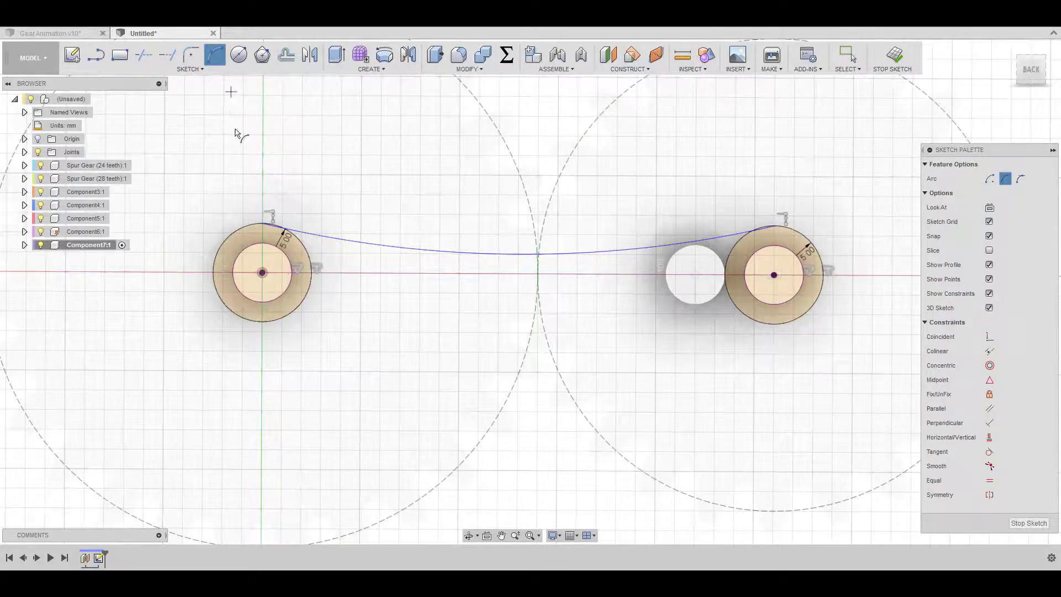
click(263, 325)
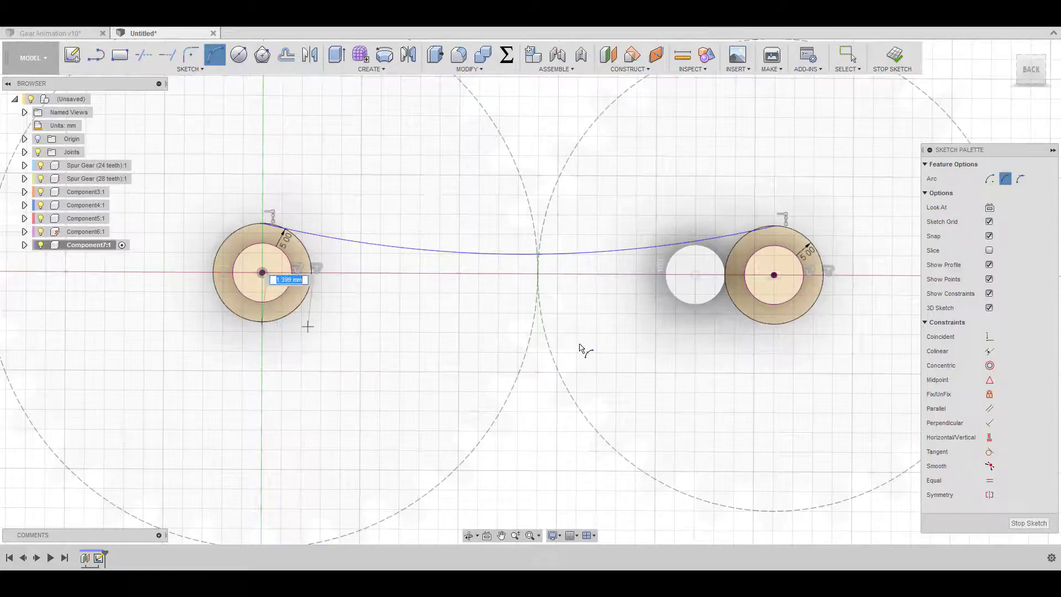
click(778, 327)
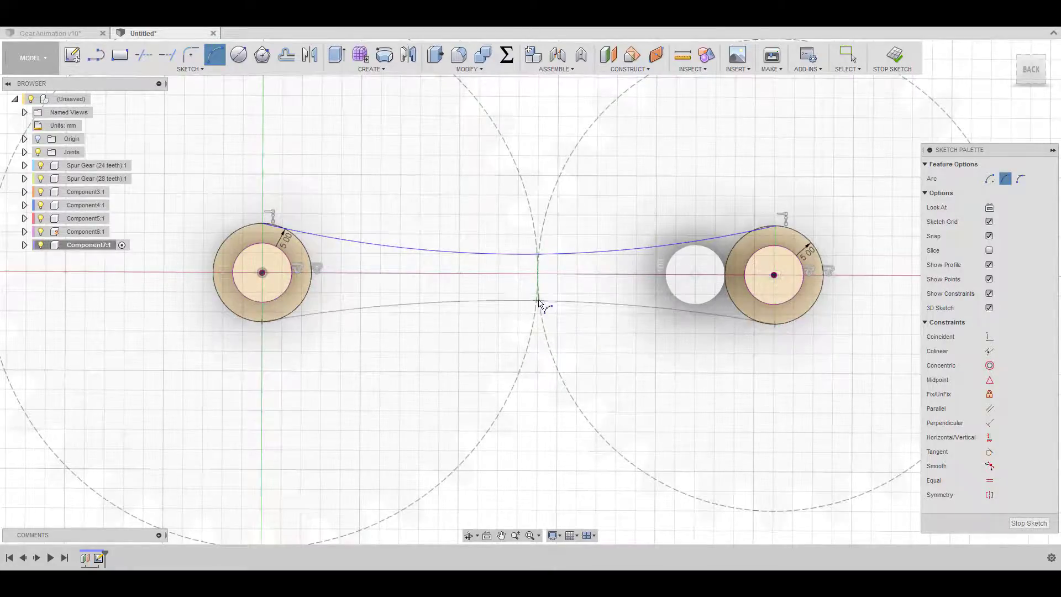
click(539, 302)
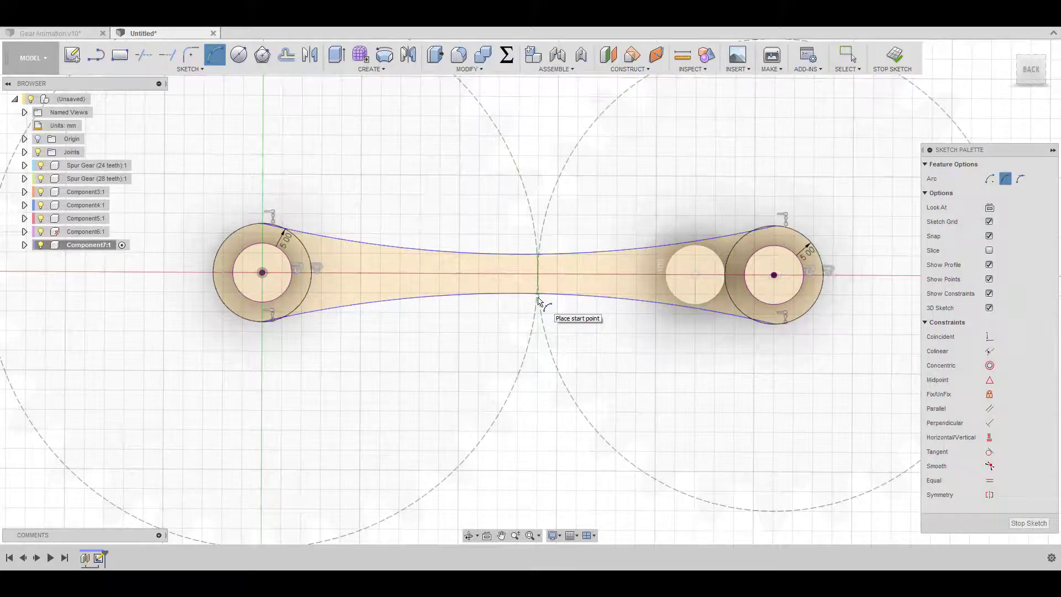
- Make both arcs tangent to the left and right outer circles
click(989, 451)
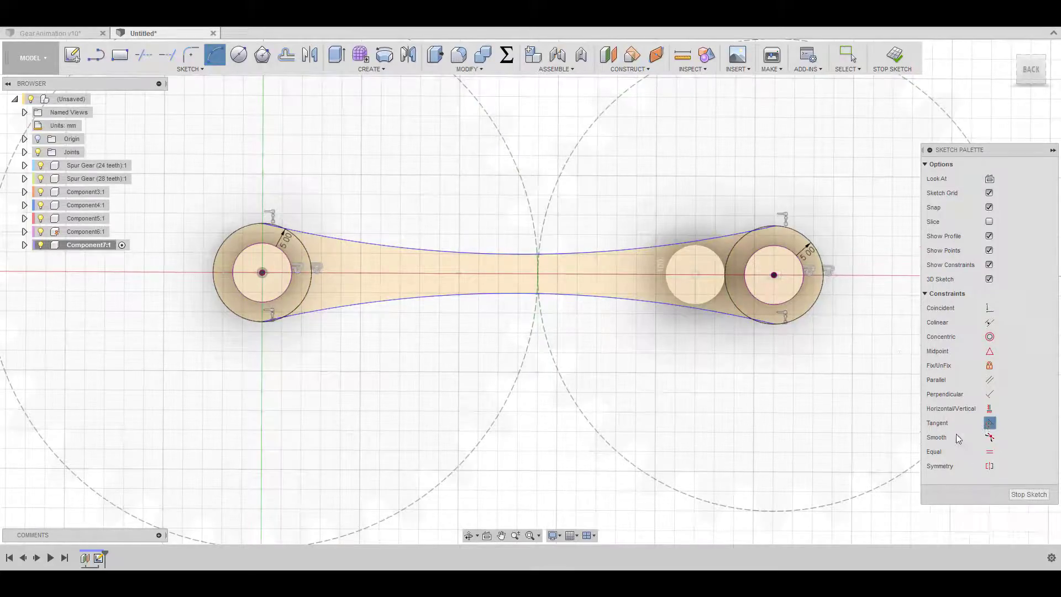
click(723, 314)
click(738, 306)
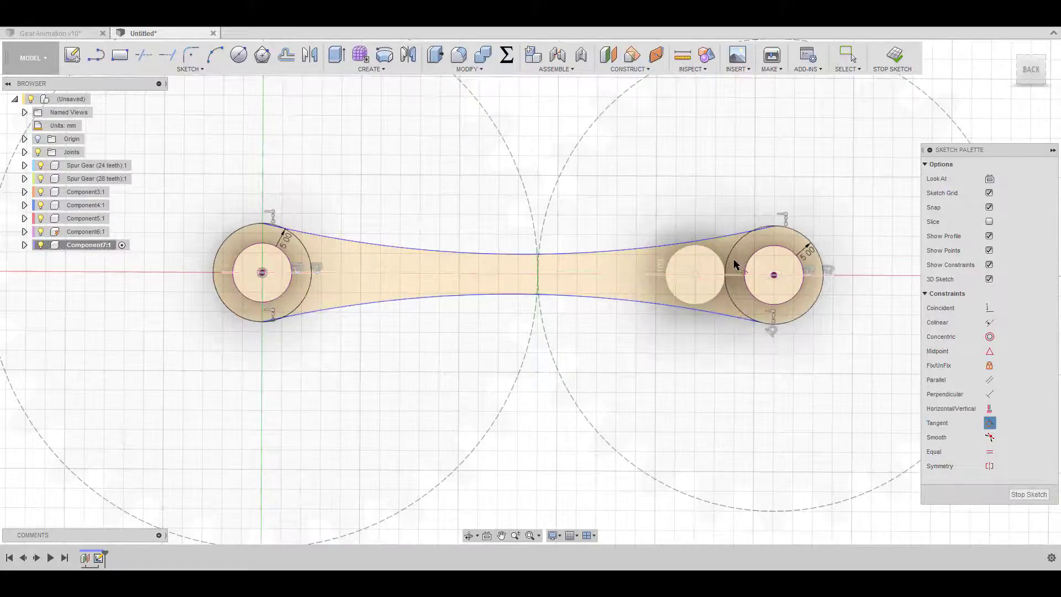
click(736, 259)
click(739, 236)
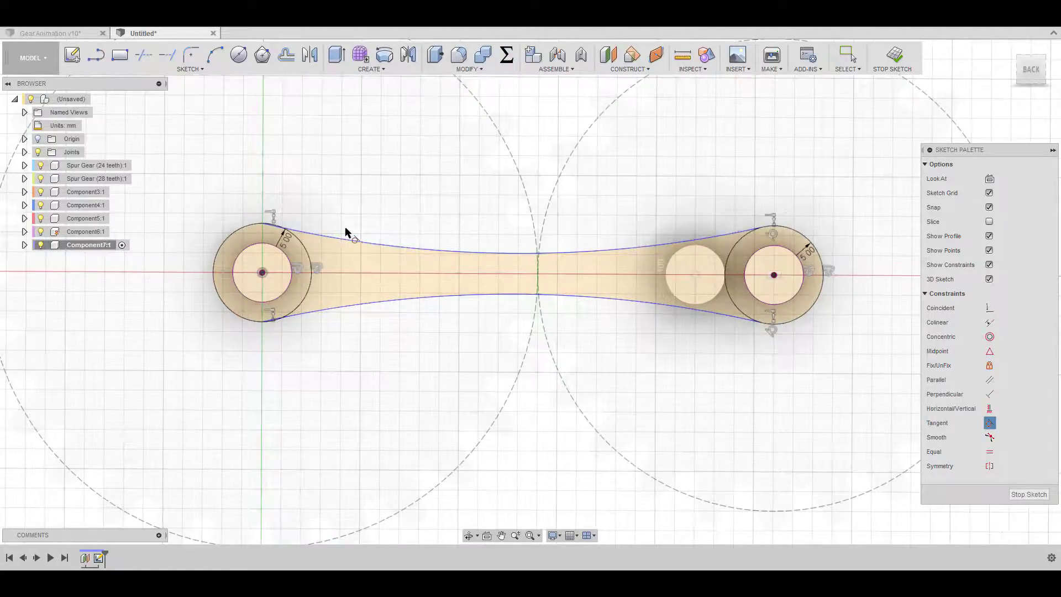
click(309, 234)
click(304, 249)
click(322, 313)
click(304, 299)
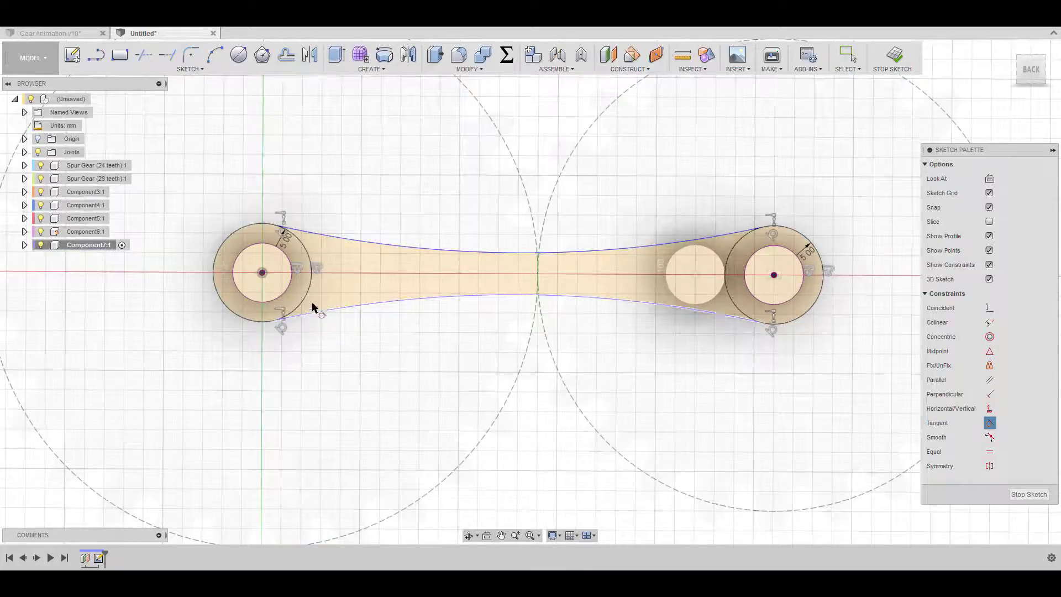
- Trim the inner circle arcs inside the link and finish the sketch
click(144, 55)
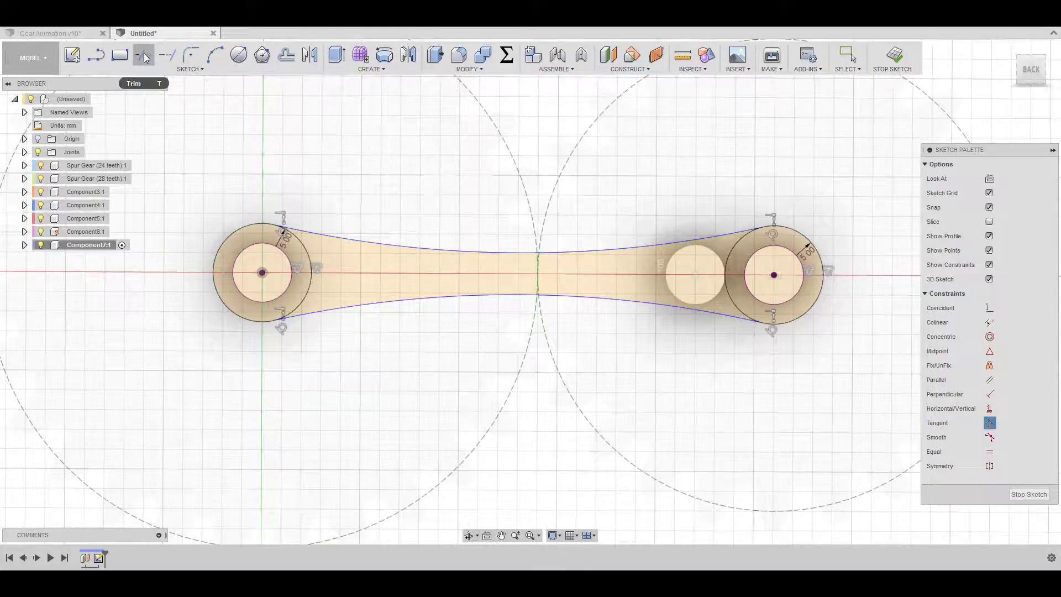
click(310, 264)
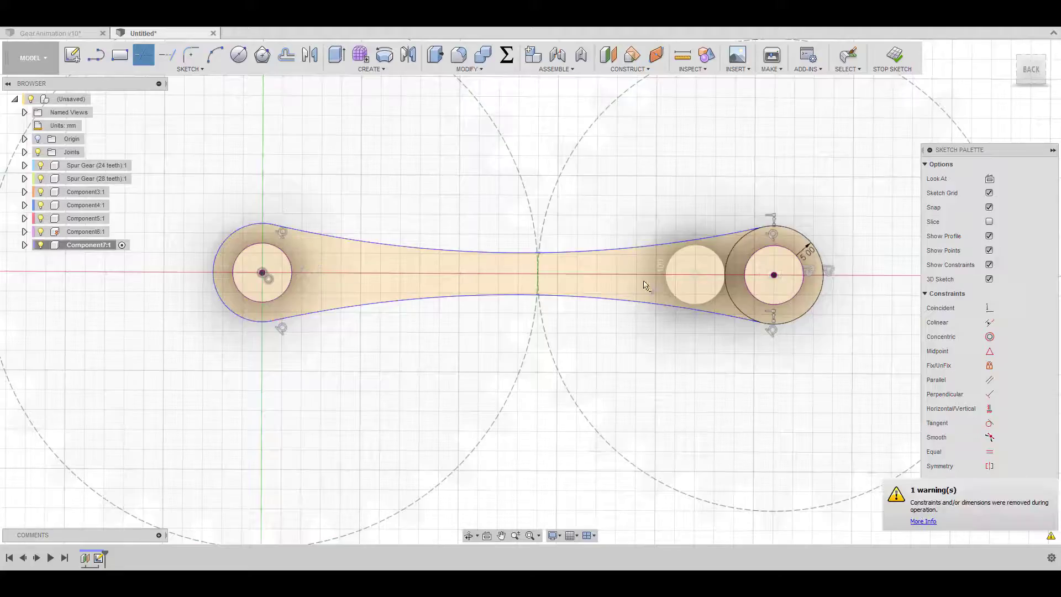
click(724, 274)
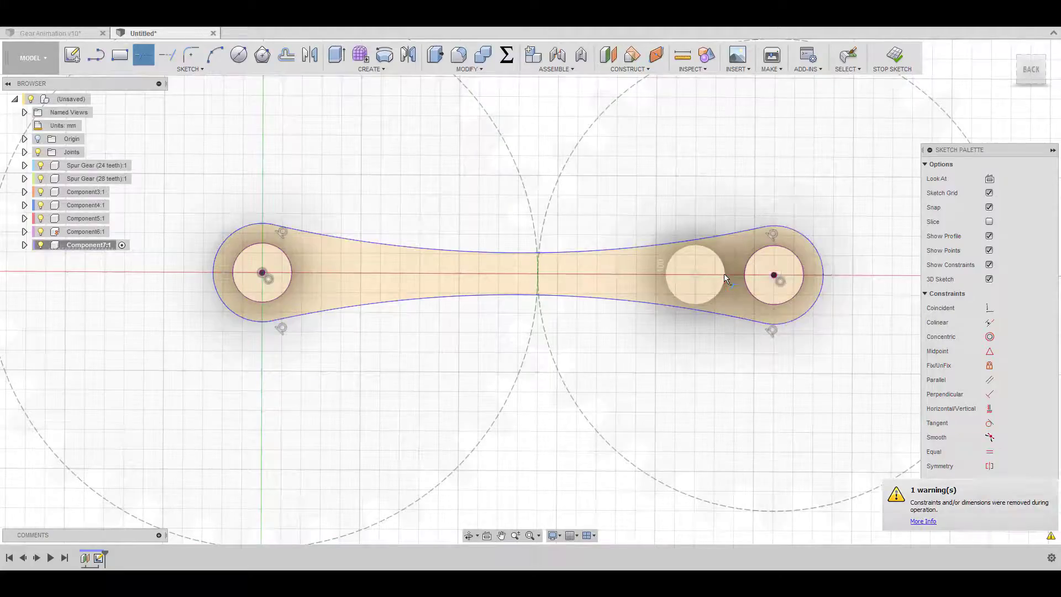
click(900, 54)
- Extrude the link profile -3 mm into a solid link body
key(e)
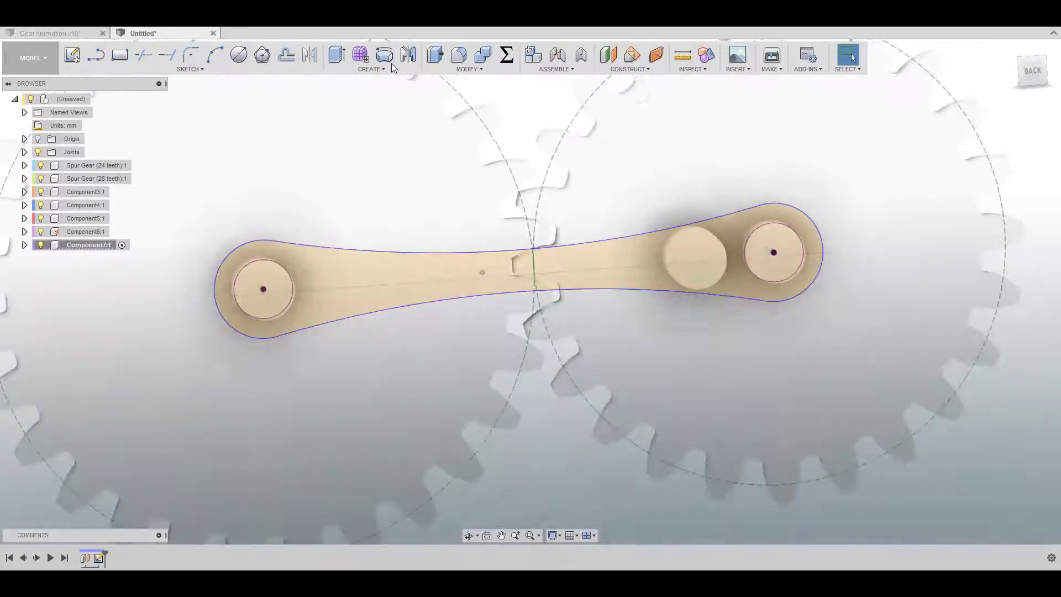
click(460, 293)
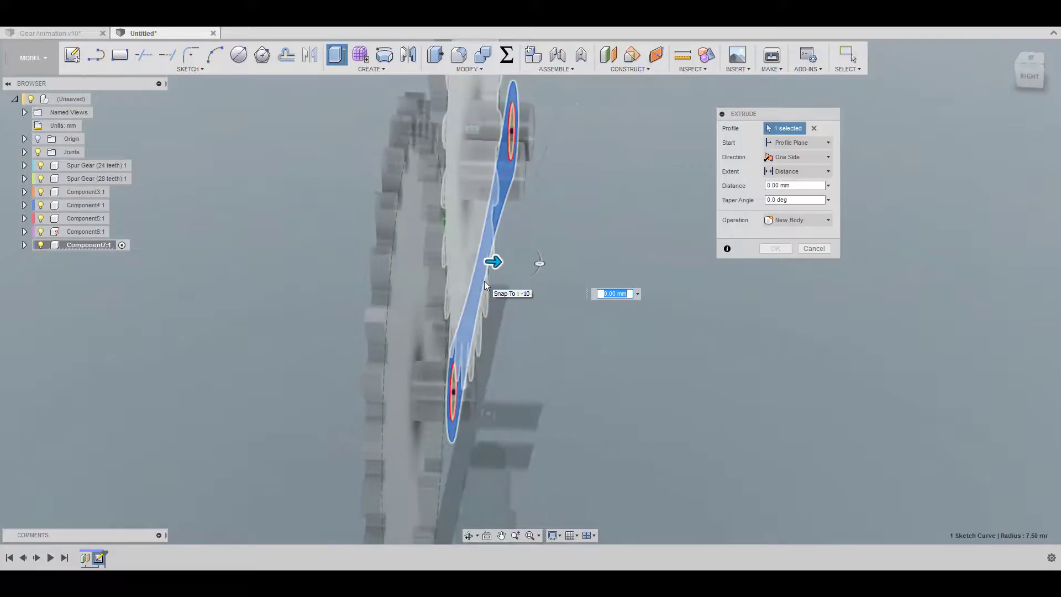
text(-3)
click(775, 249)
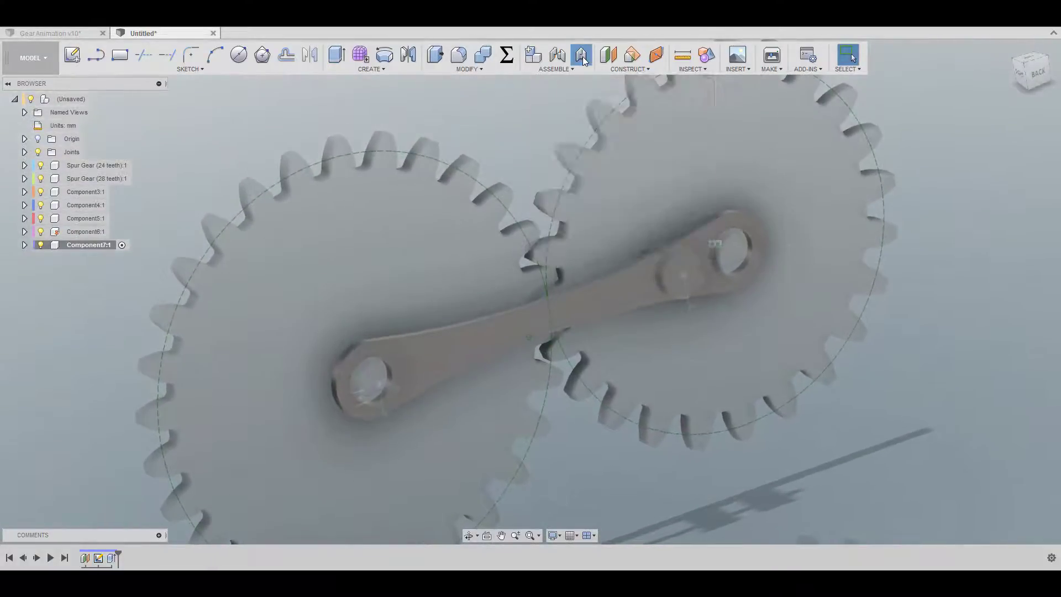
- Add a revolute as-built joint between the link and the right pin
click(583, 57)
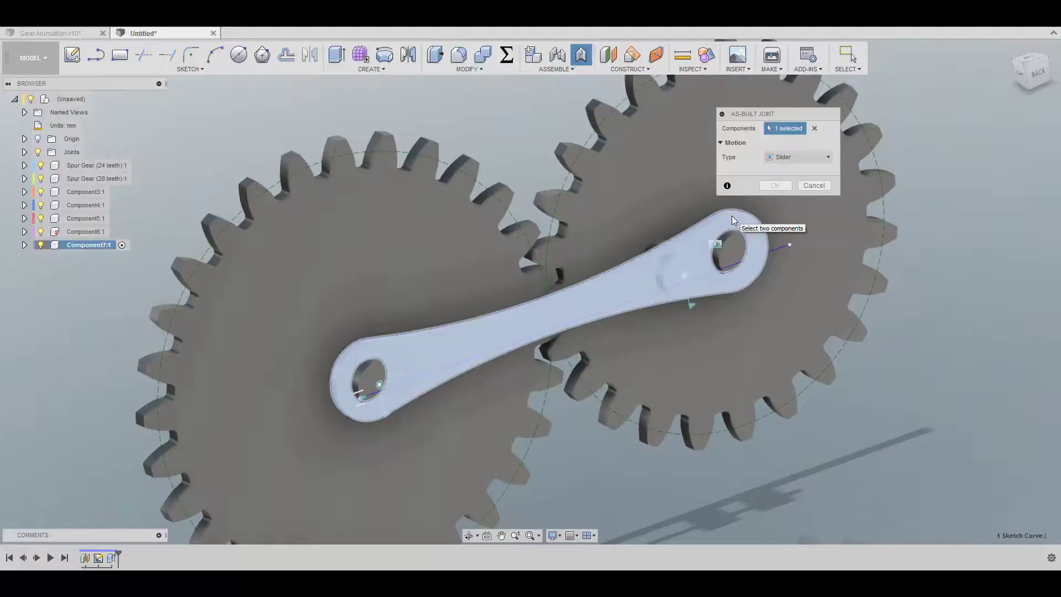
click(730, 250)
click(796, 171)
click(788, 197)
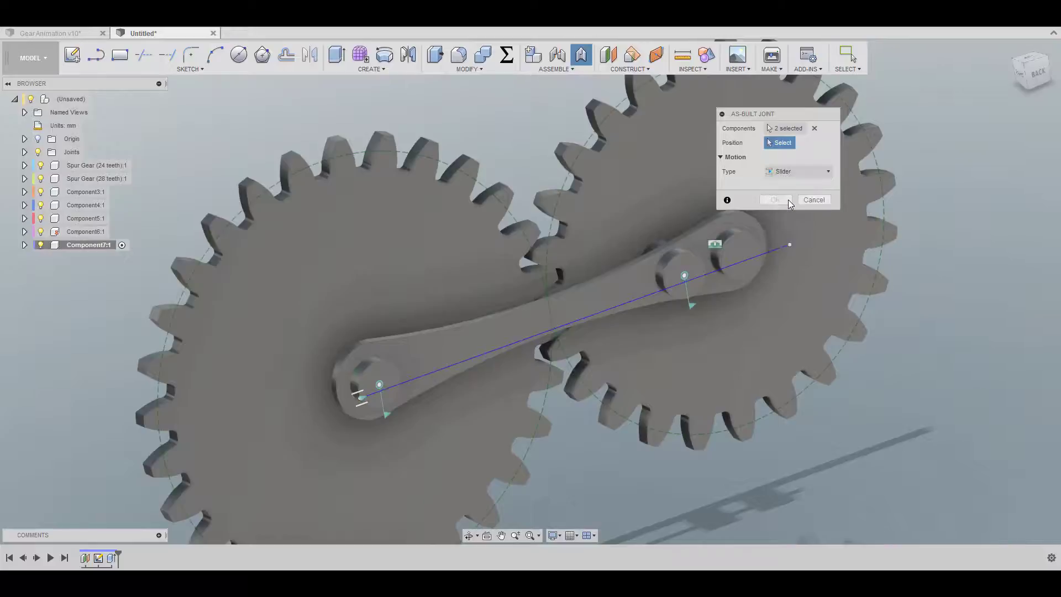
click(742, 256)
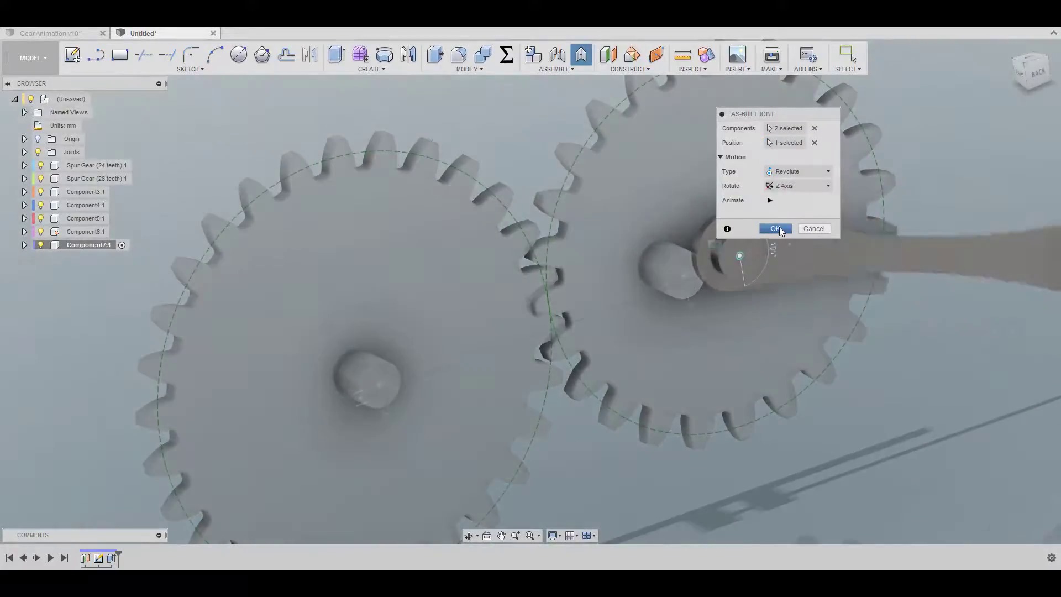
click(780, 228)
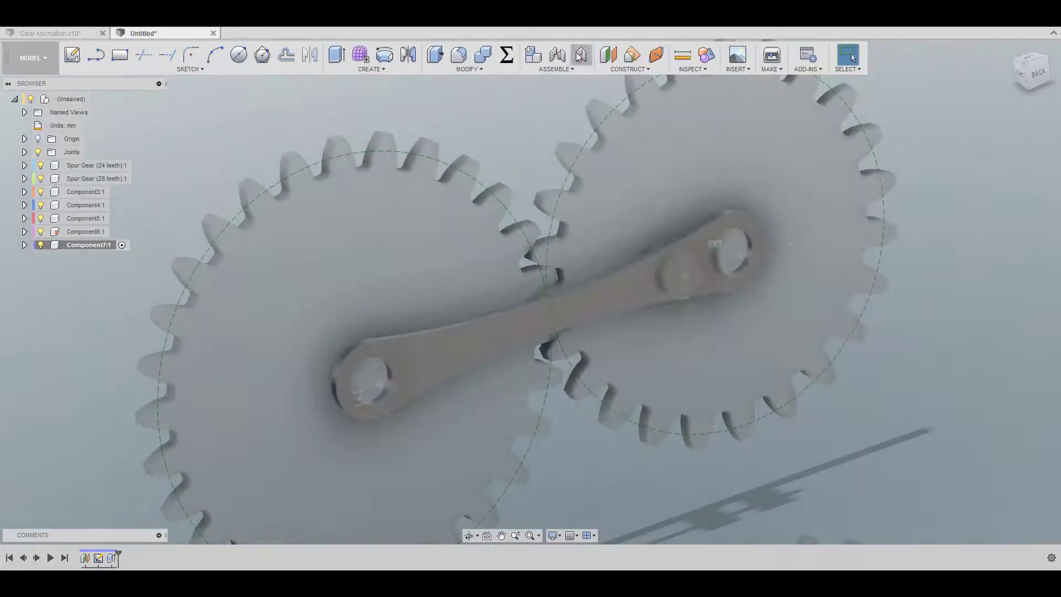
- Add a revolute as-built joint between the link and the left pin
click(581, 55)
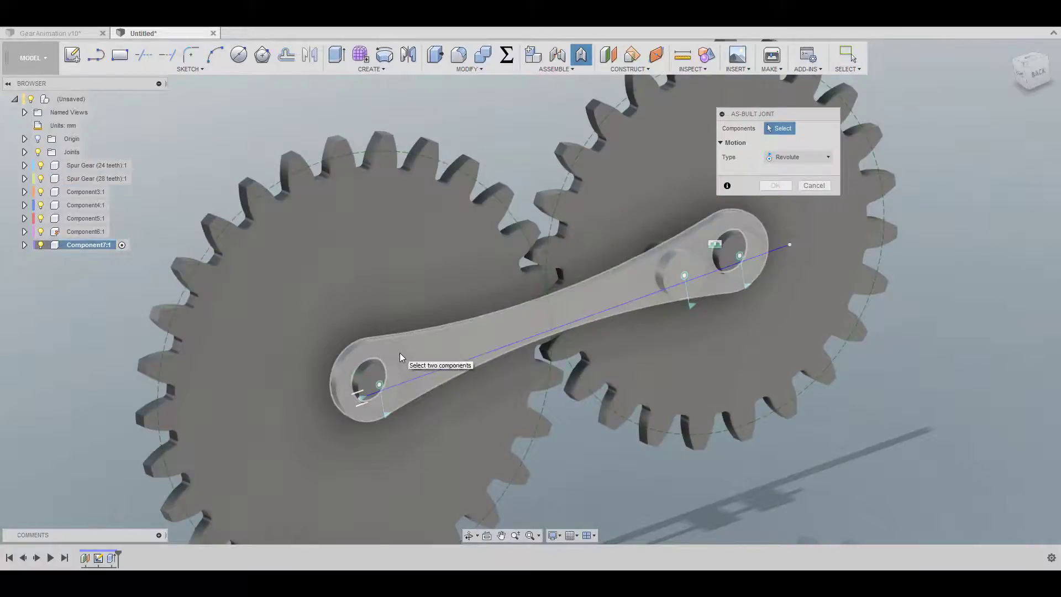
click(399, 356)
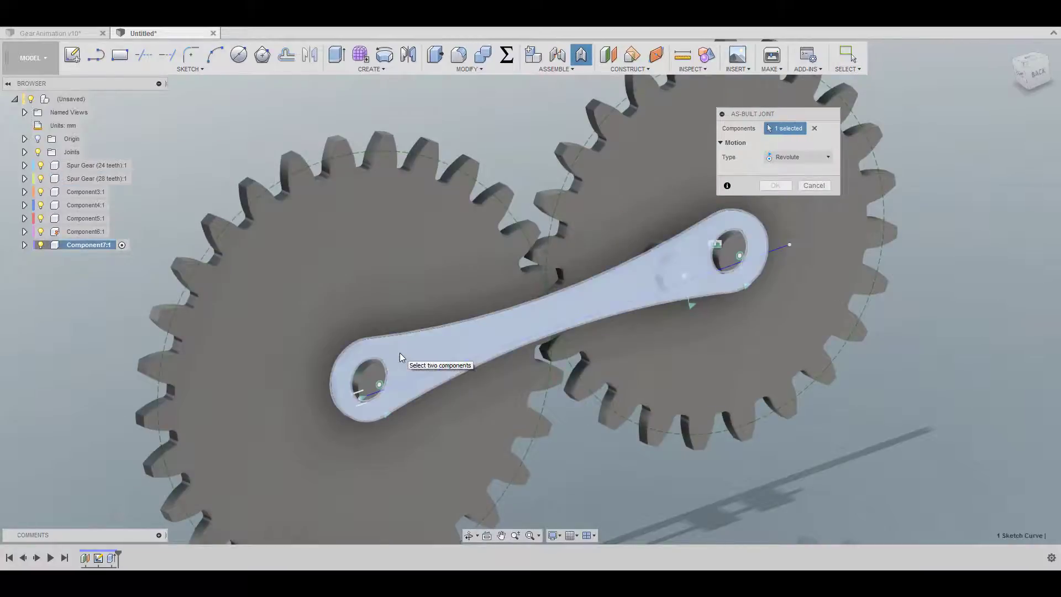
click(373, 380)
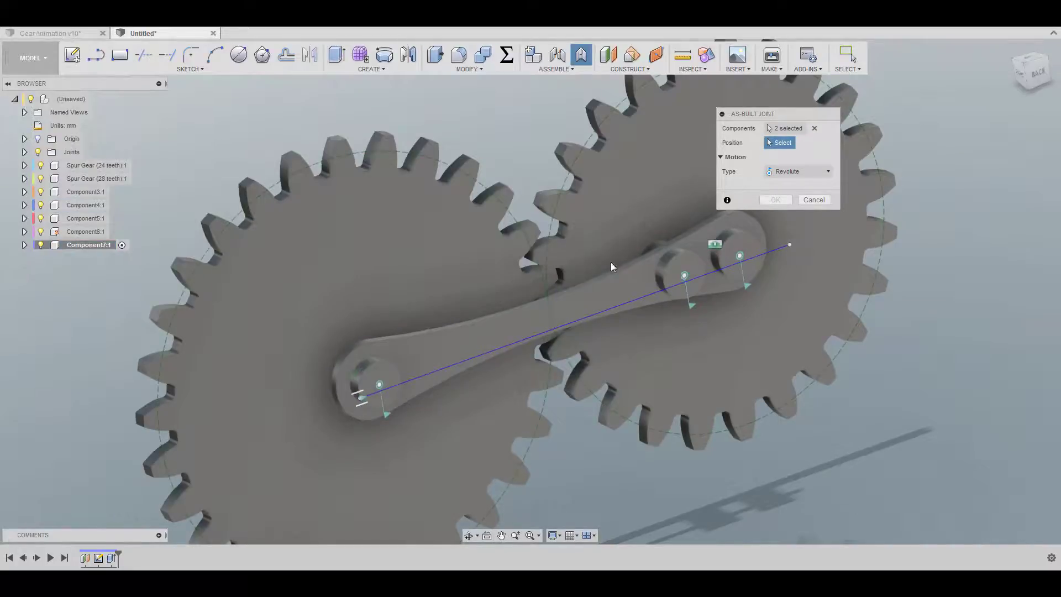
click(380, 385)
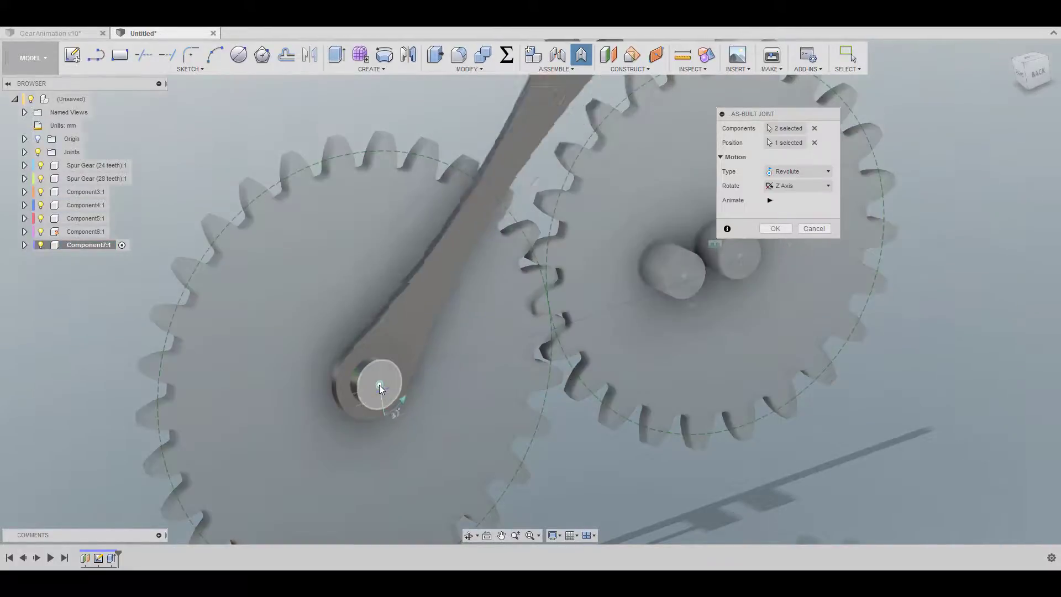
click(774, 228)
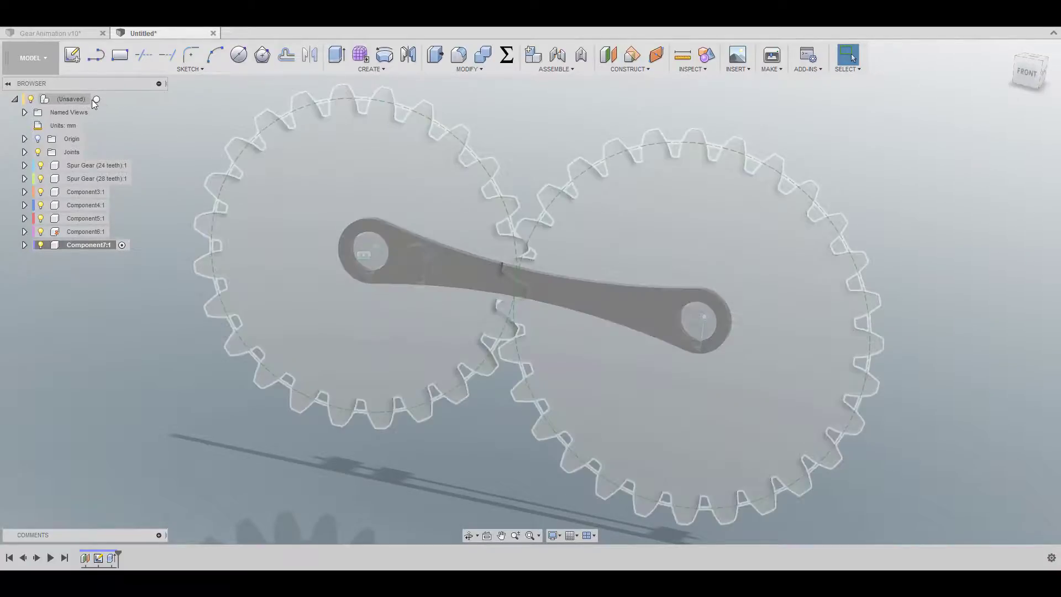
- Activate the top-level assembly and capture the parts' current positions
click(95, 100)
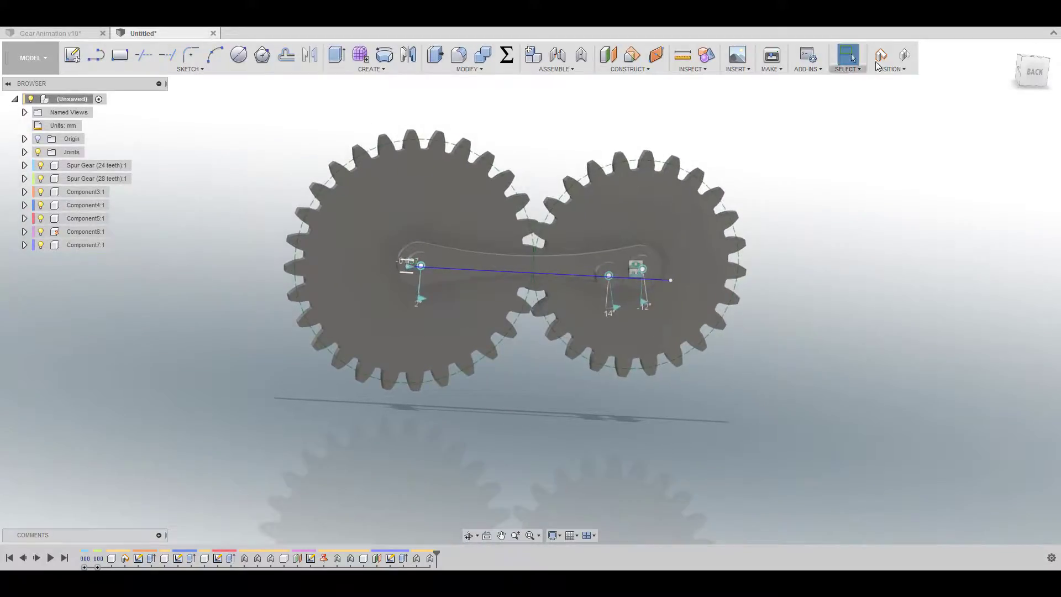
click(881, 61)
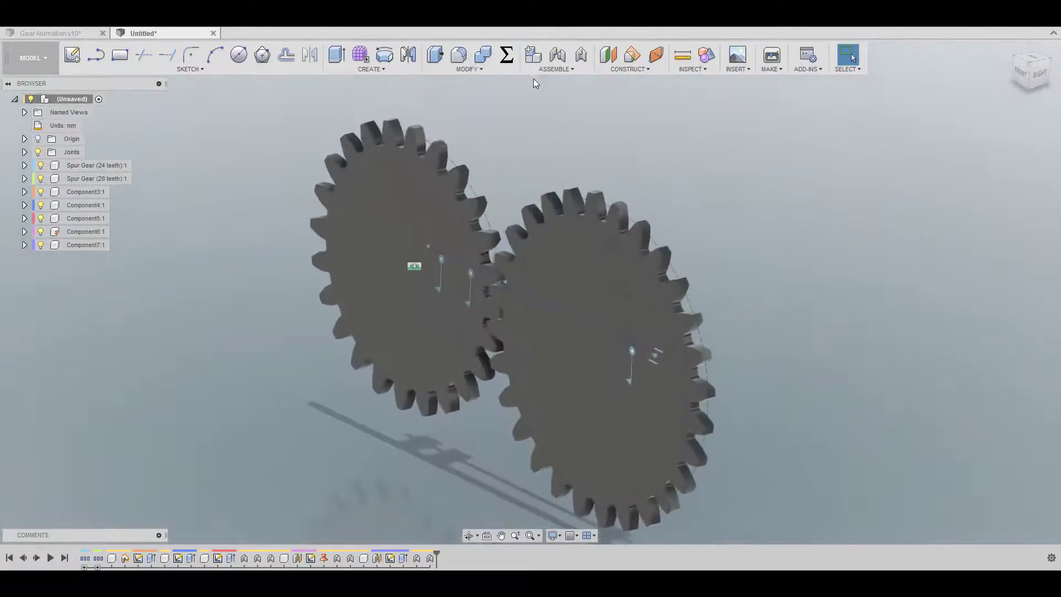
click(552, 71)
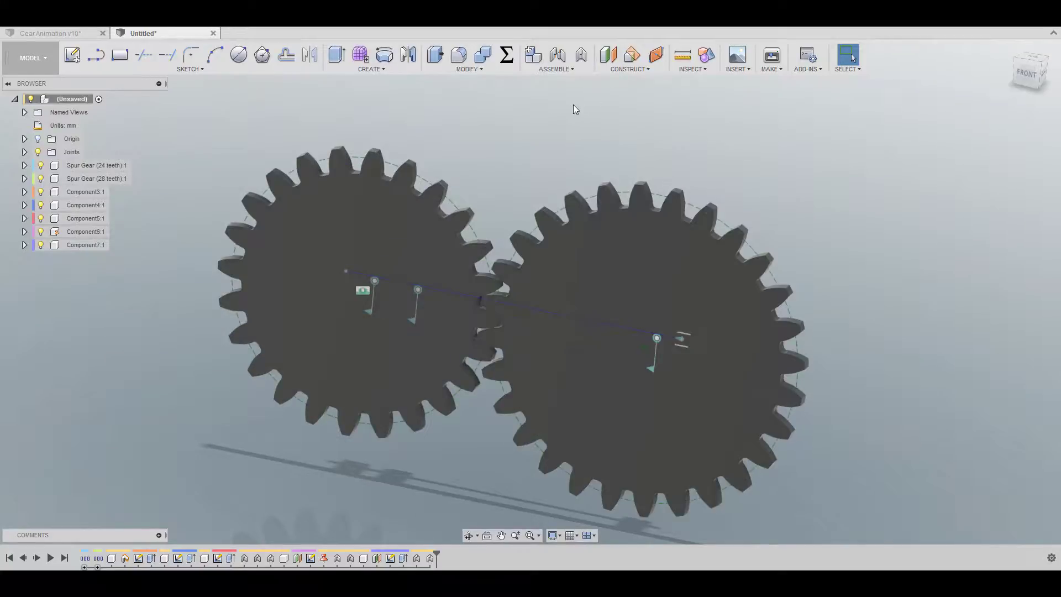
- Preview a motion link between the left and right gear rotation joints with Animate
click(558, 69)
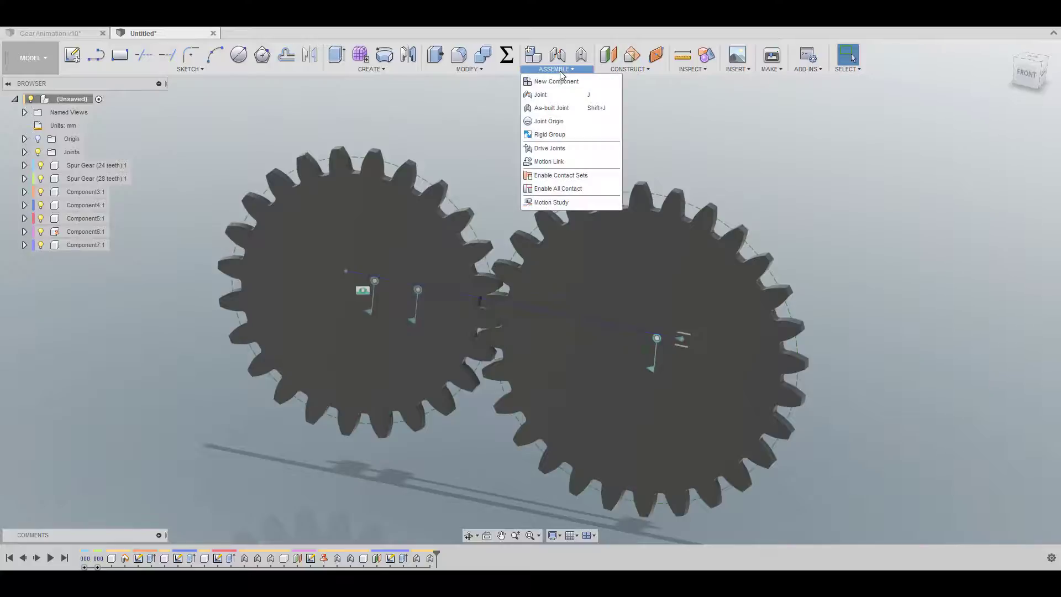
click(544, 162)
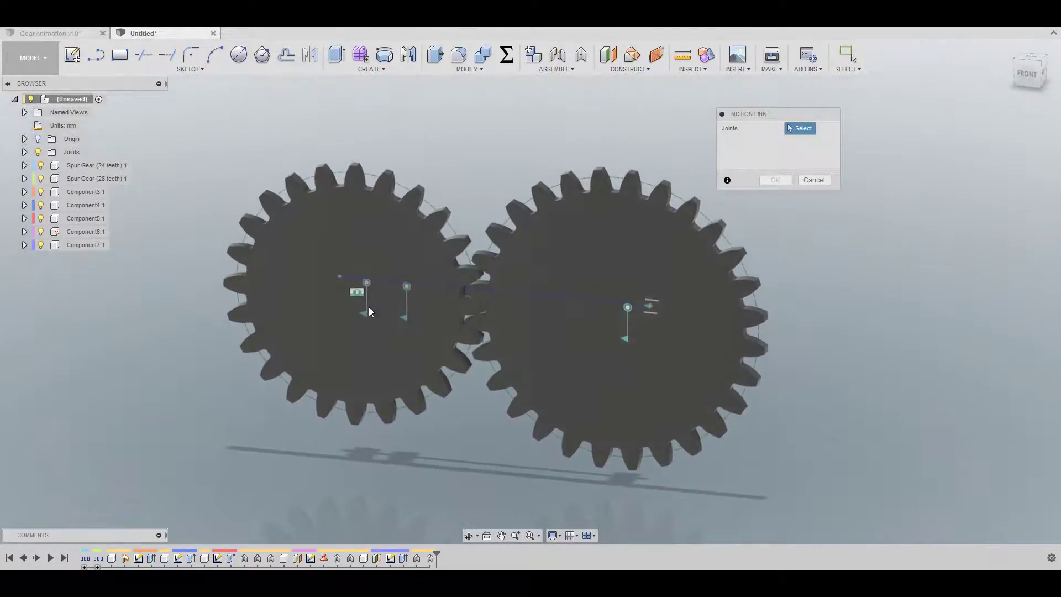
click(367, 315)
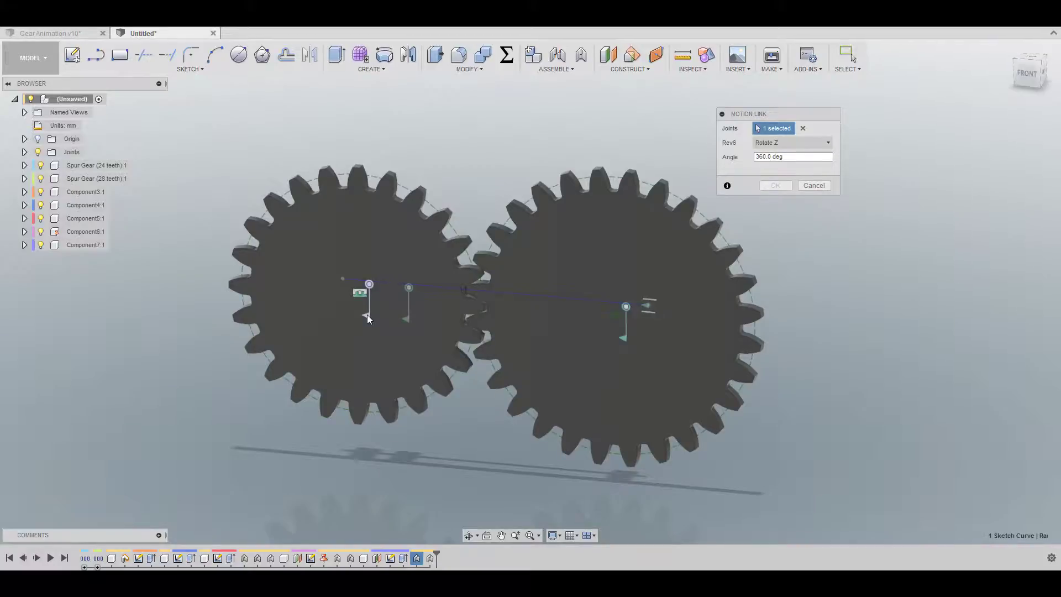
click(627, 340)
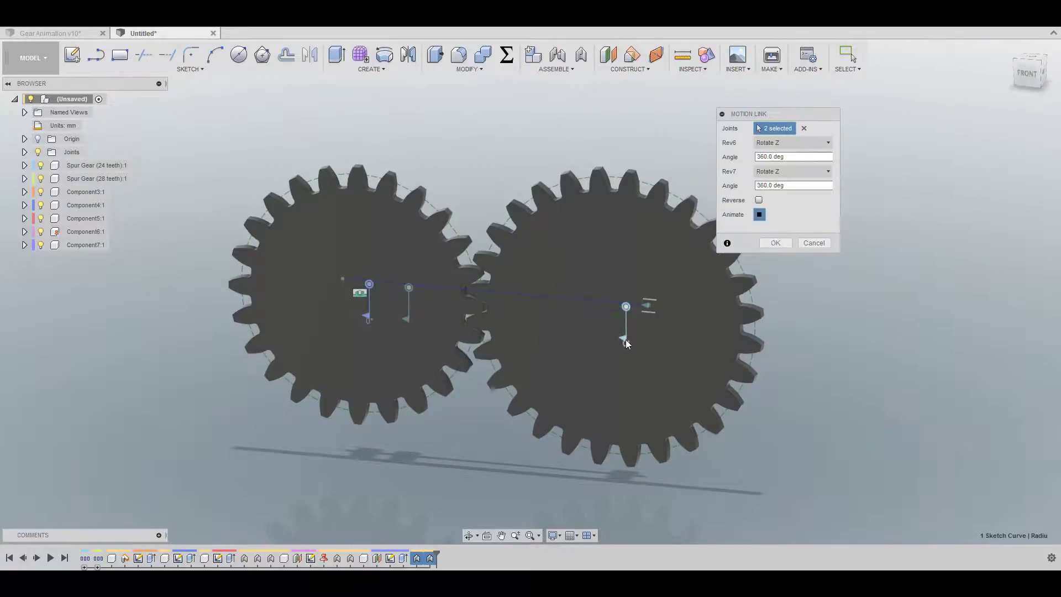
click(759, 215)
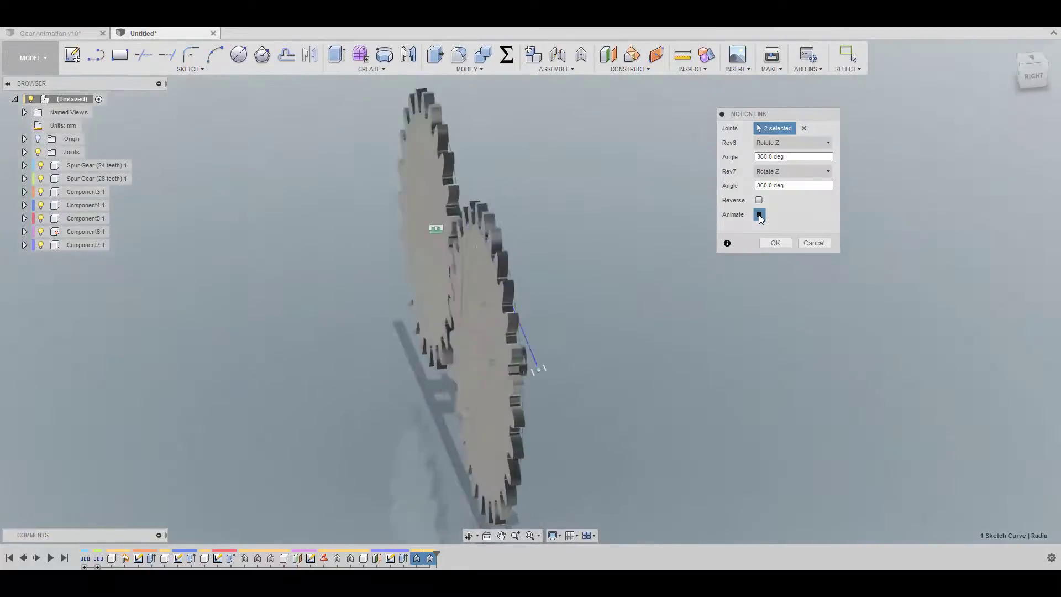
- Cancel the motion link, expand the Joints folder, and hide joint Rev7
click(815, 244)
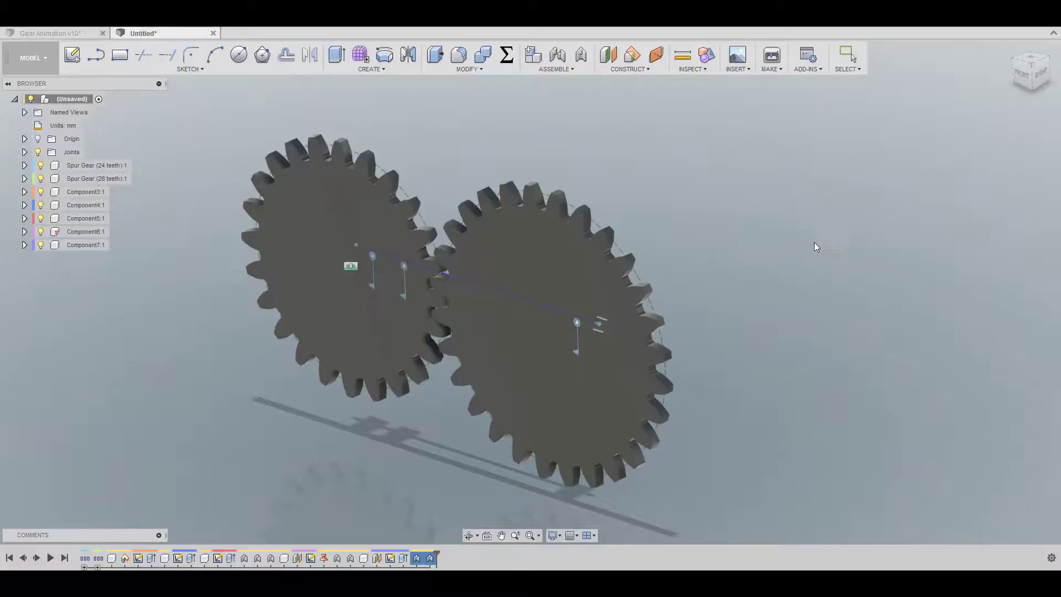
click(25, 153)
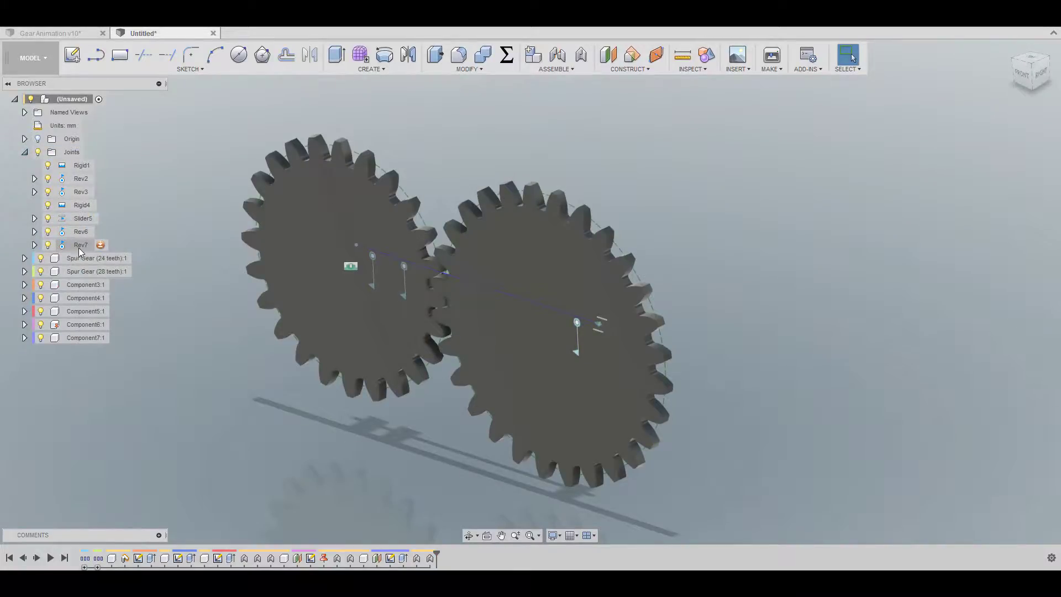
click(48, 245)
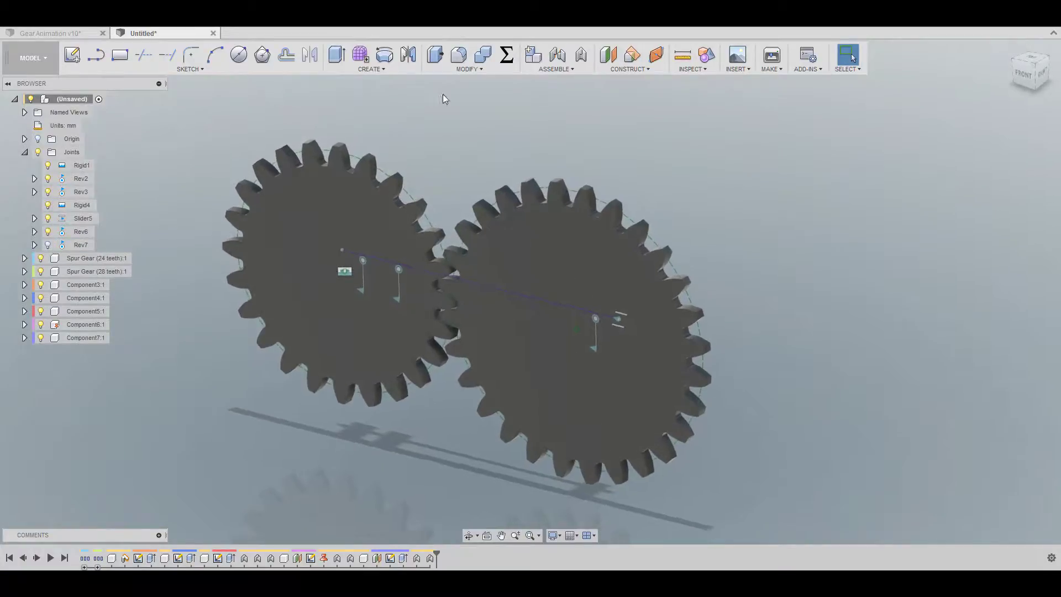
- Create Motion Link 8 tying Rev6 to Rev2 at 360 deg each, with Reverse left off
click(579, 72)
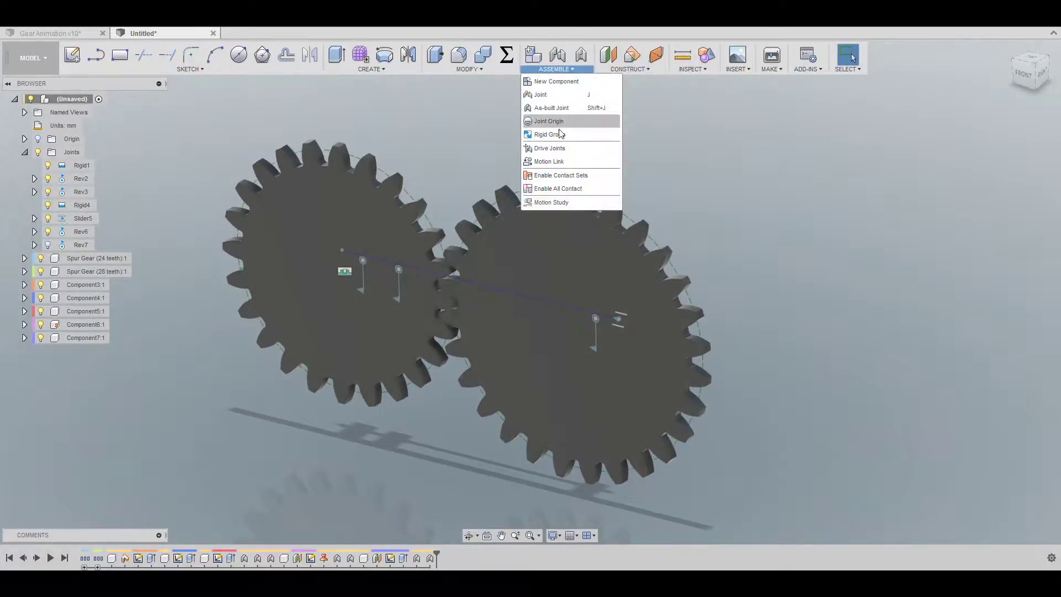
click(549, 162)
click(362, 292)
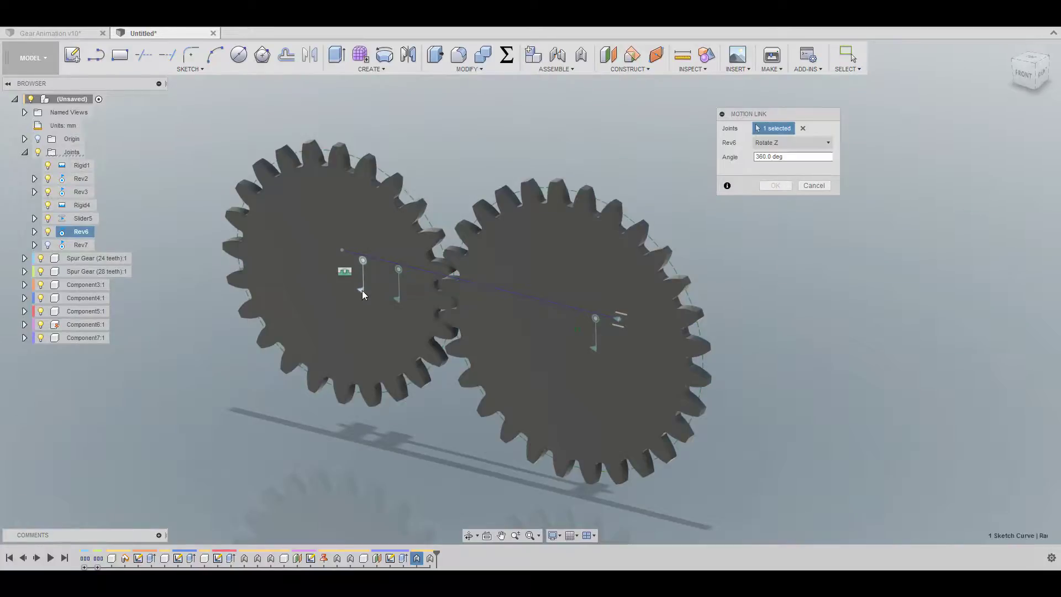
click(594, 348)
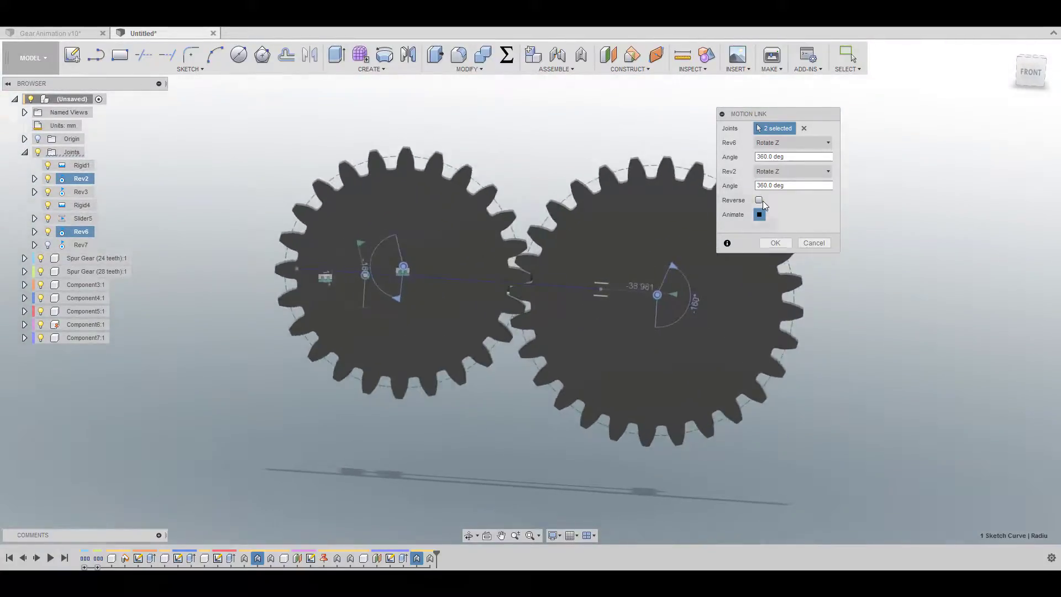
click(759, 200)
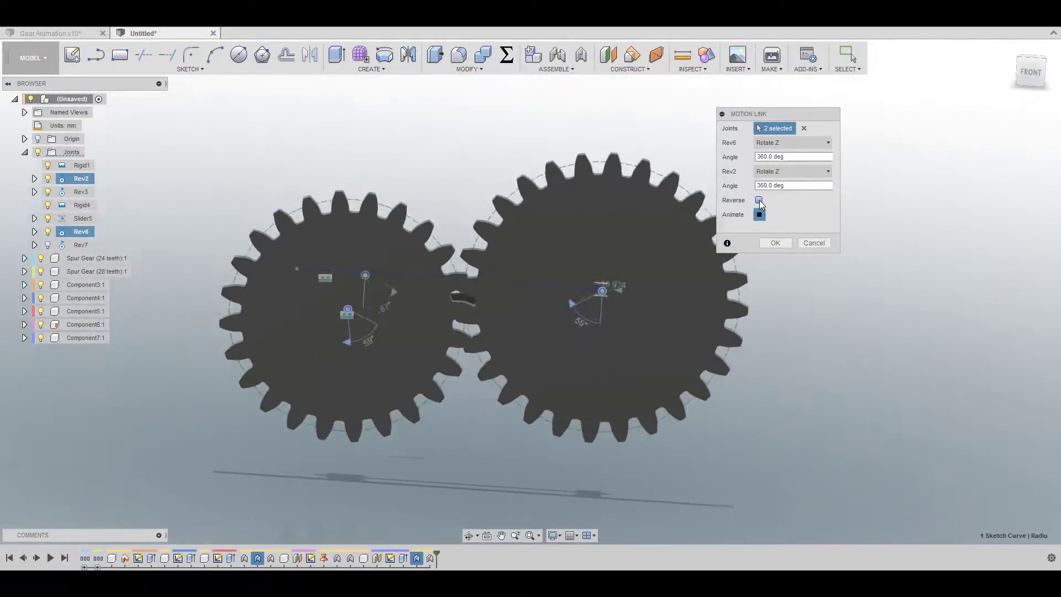
click(760, 200)
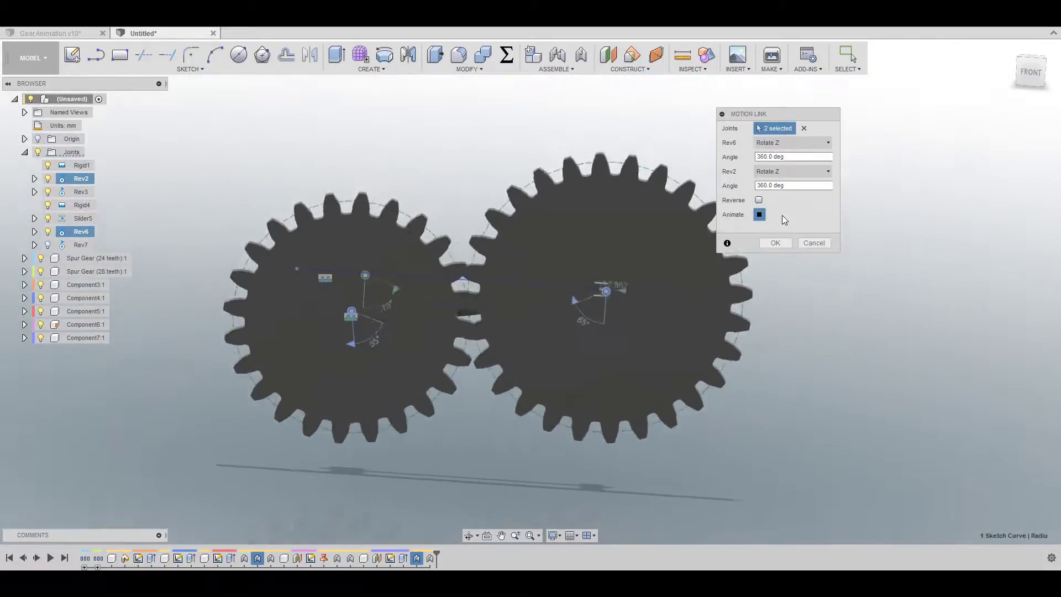
click(776, 242)
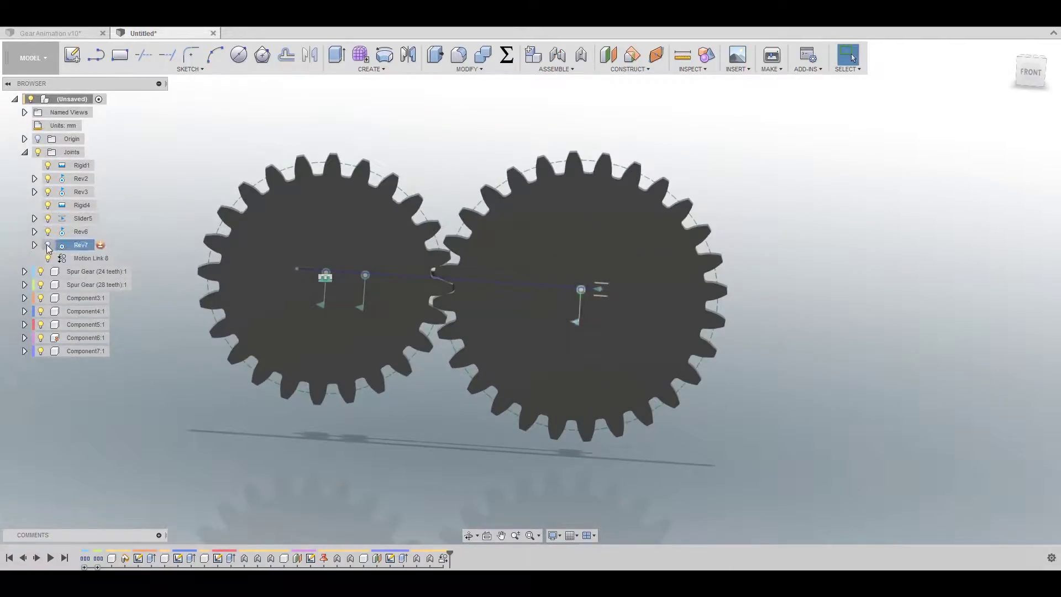
shift+middle_drag(393, 125, 397, 124)
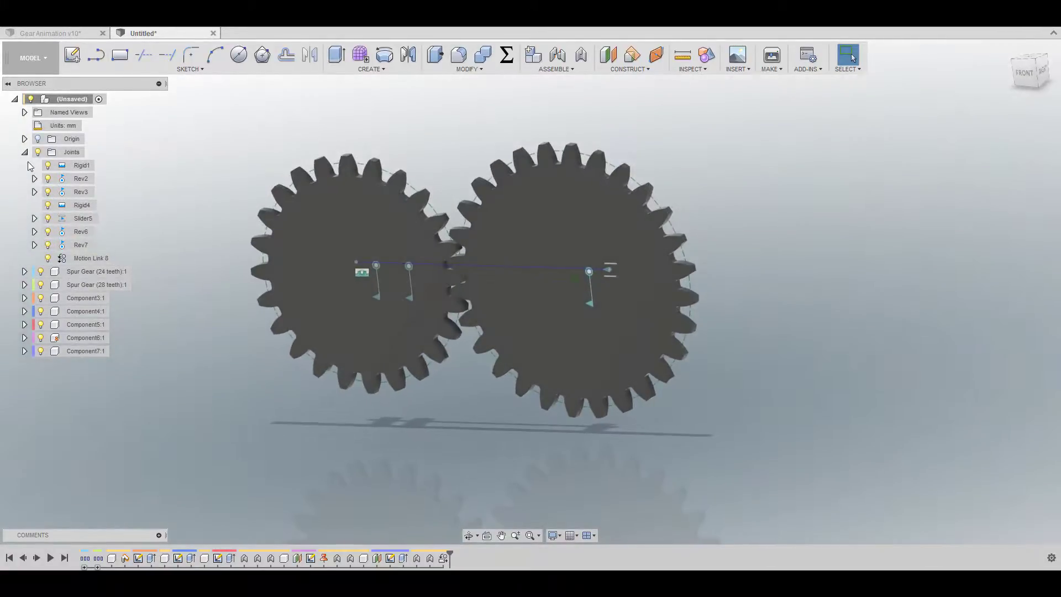
- Hide Component7, Component6, Component5 and the joint markers, leaving only the two gears visible
click(25, 153)
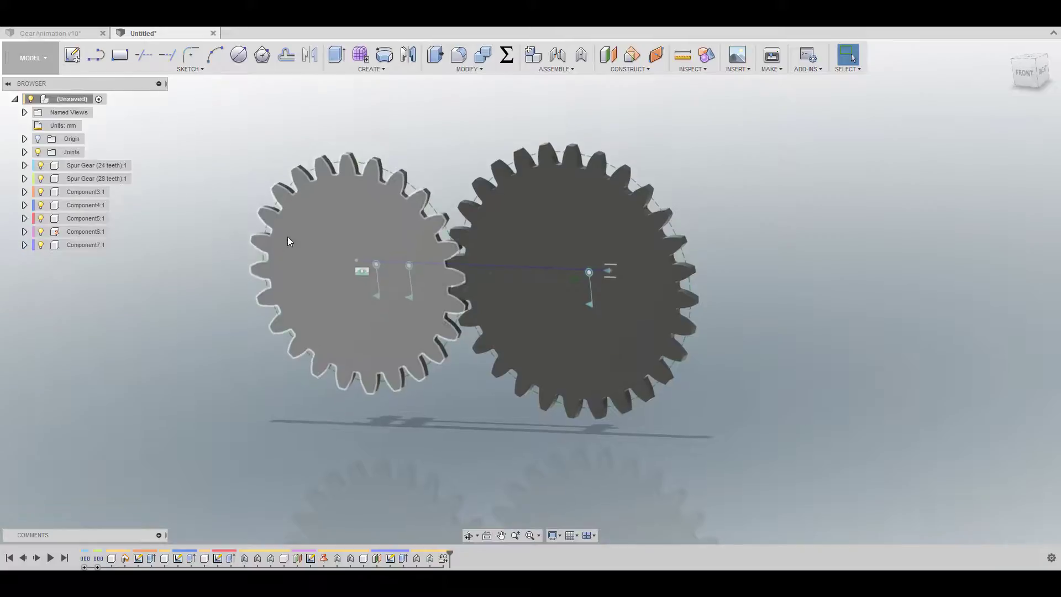
shift+middle_drag(286, 236, 483, 276)
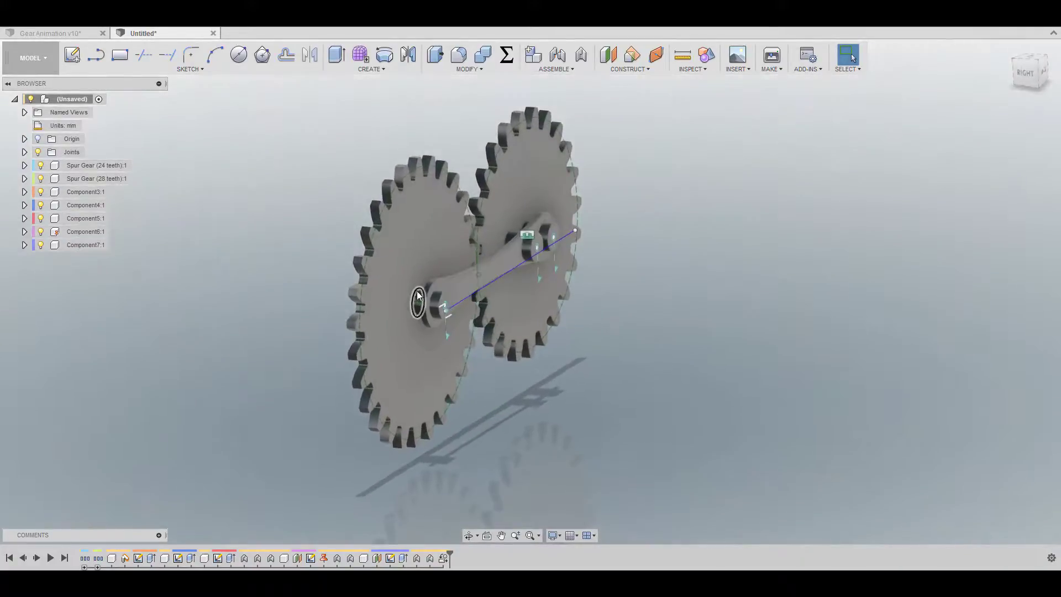
click(41, 245)
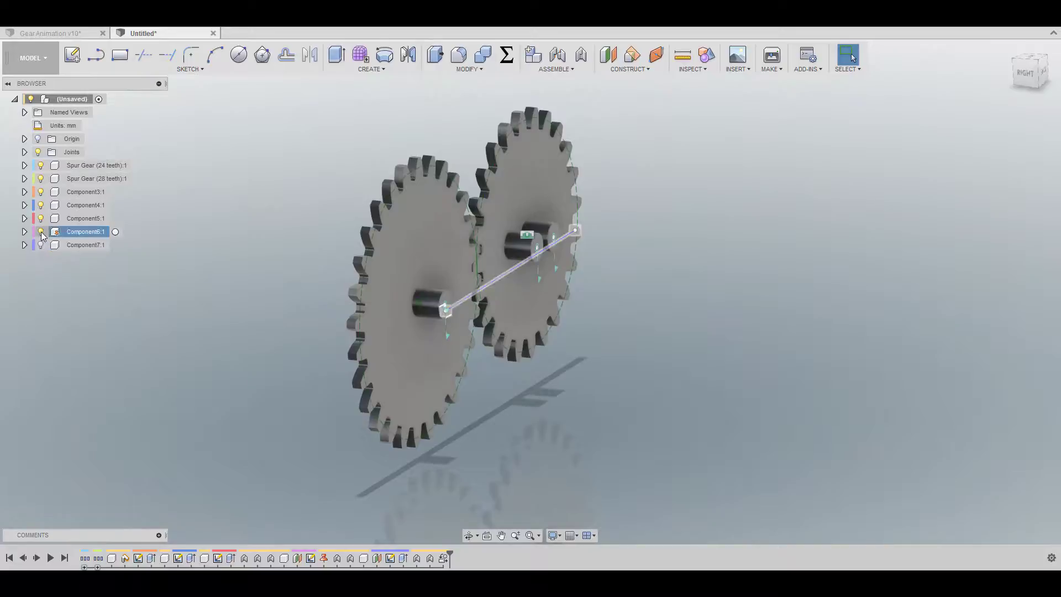
click(42, 232)
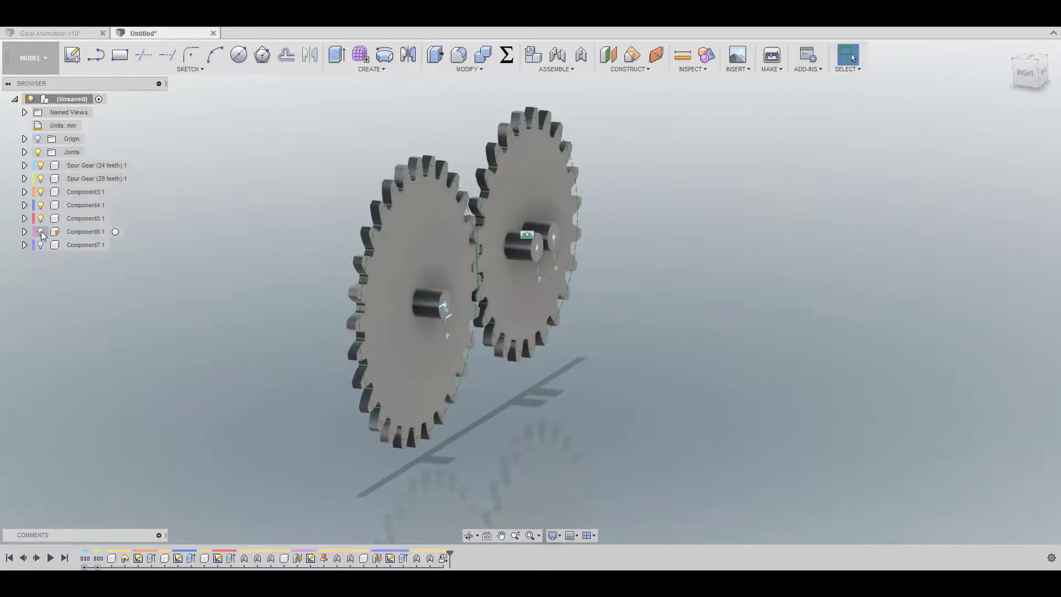
click(38, 152)
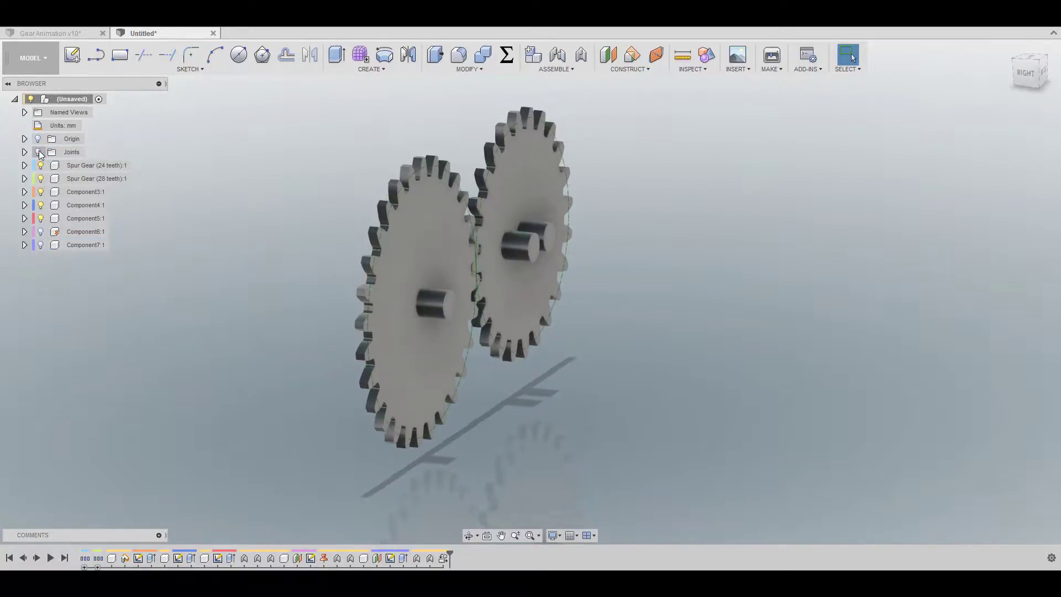
click(41, 219)
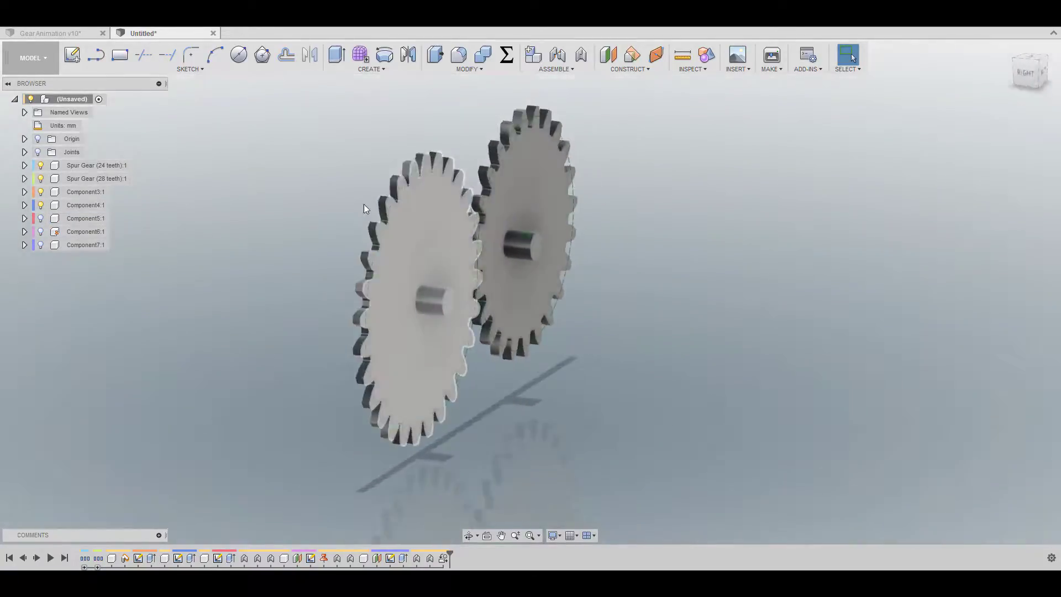
shift+middle_drag(364, 208, 627, 246)
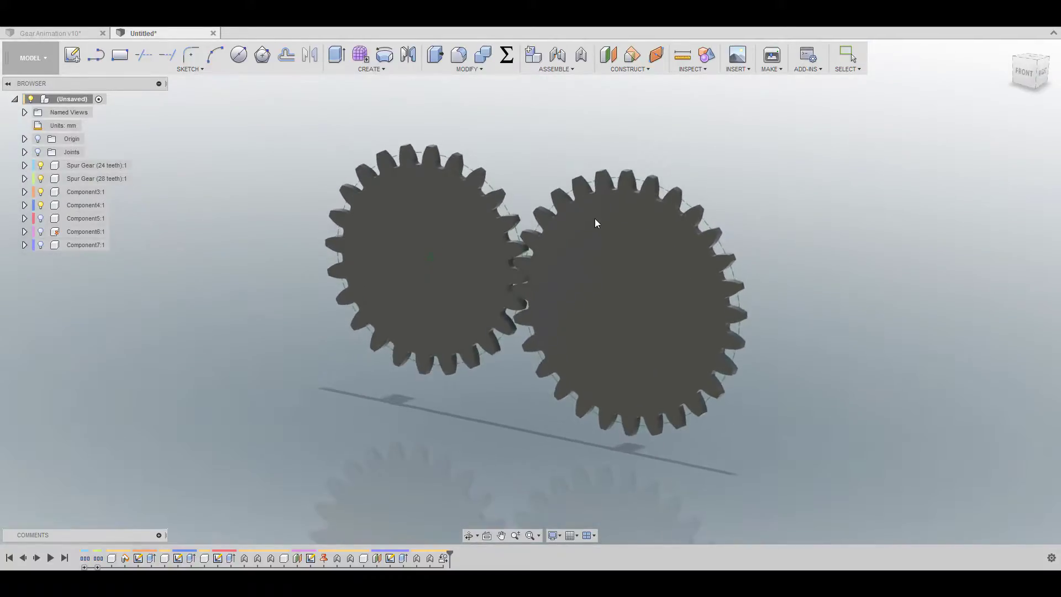
- Turn the left gear to test that both gears rotate together, then revert their positions
key(Escape)
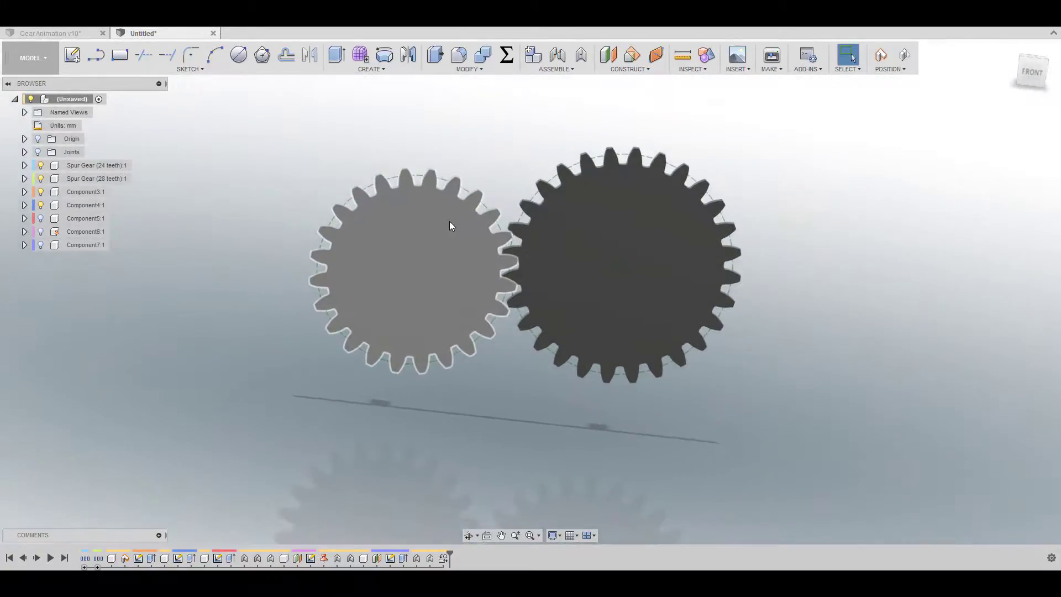
drag(449, 220, 370, 272)
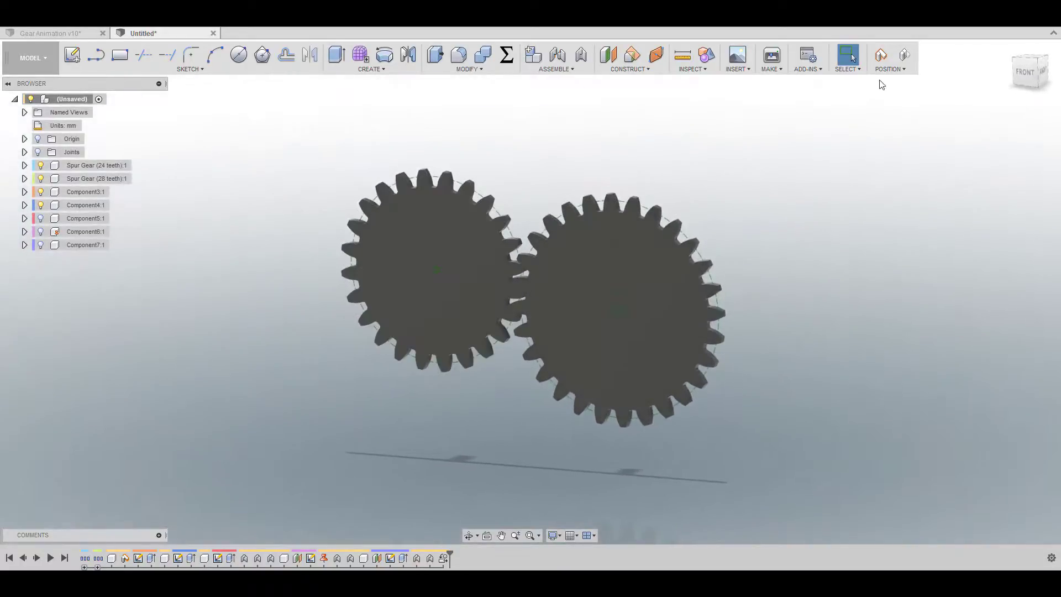
click(905, 55)
click(24, 153)
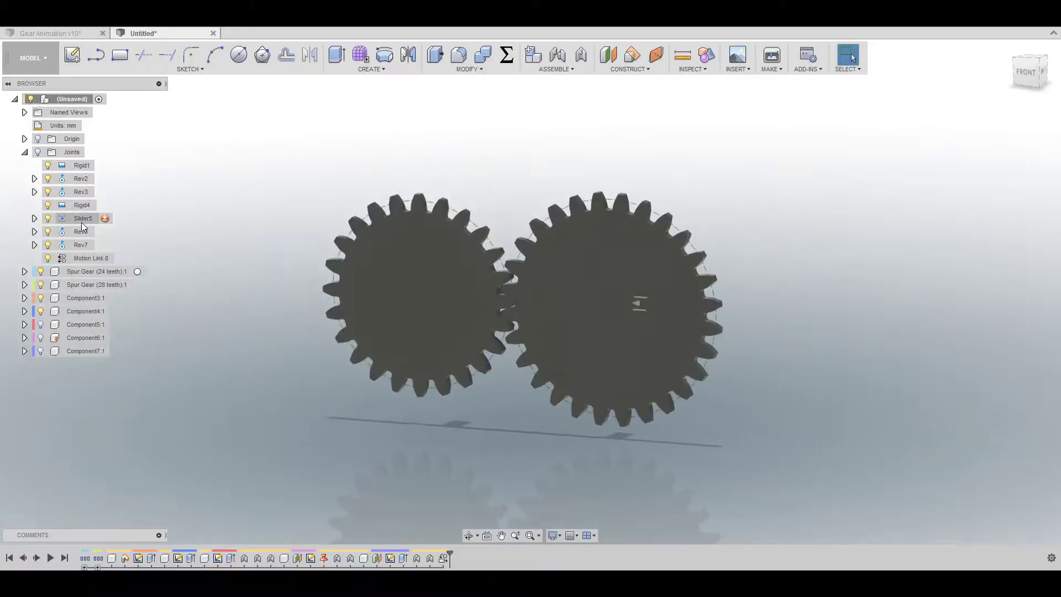
mouse_move(83, 235)
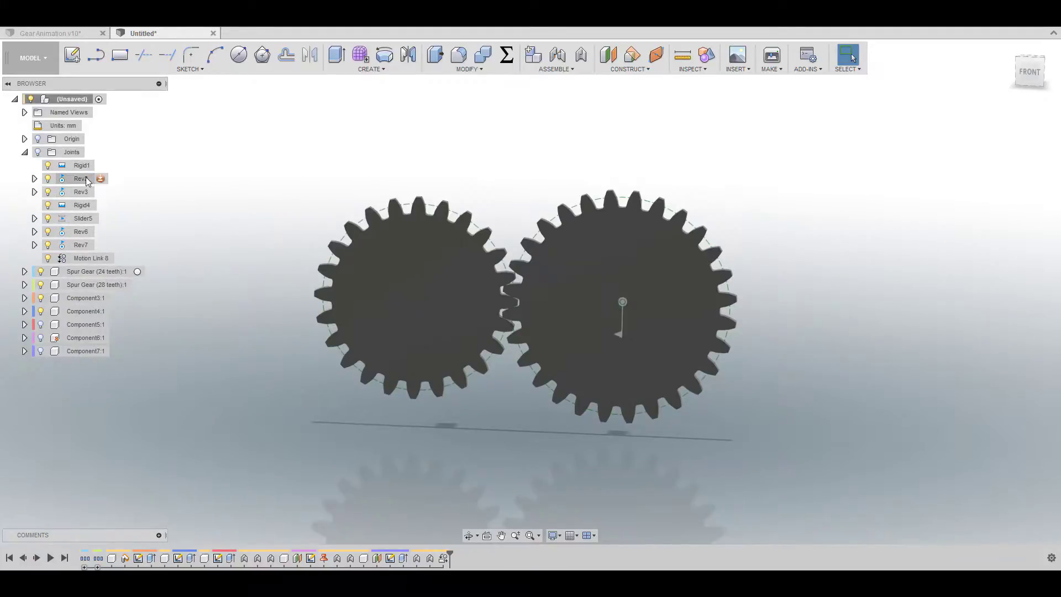
right_click(80, 181)
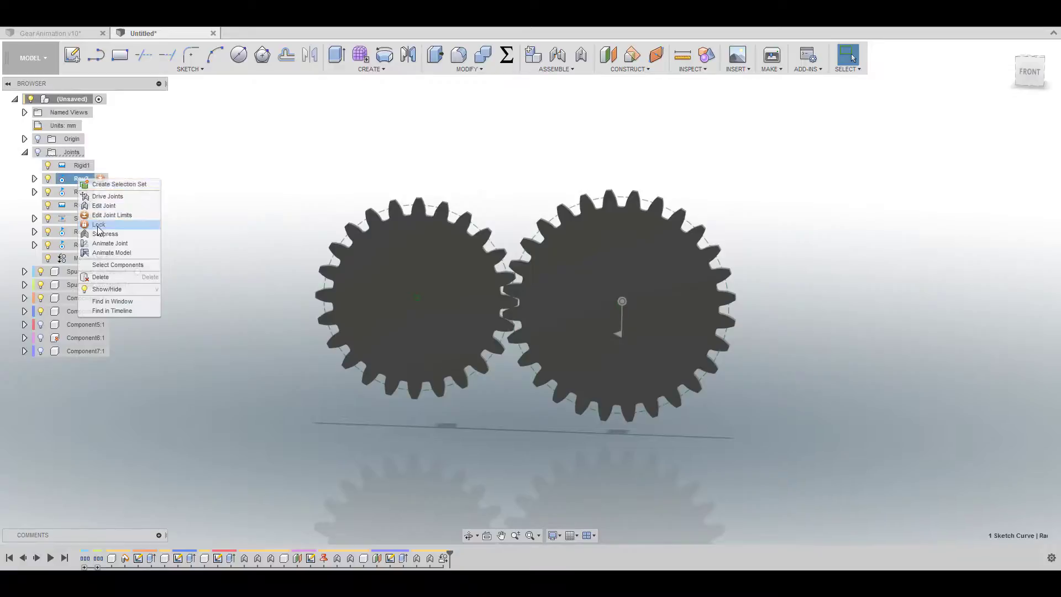
click(108, 253)
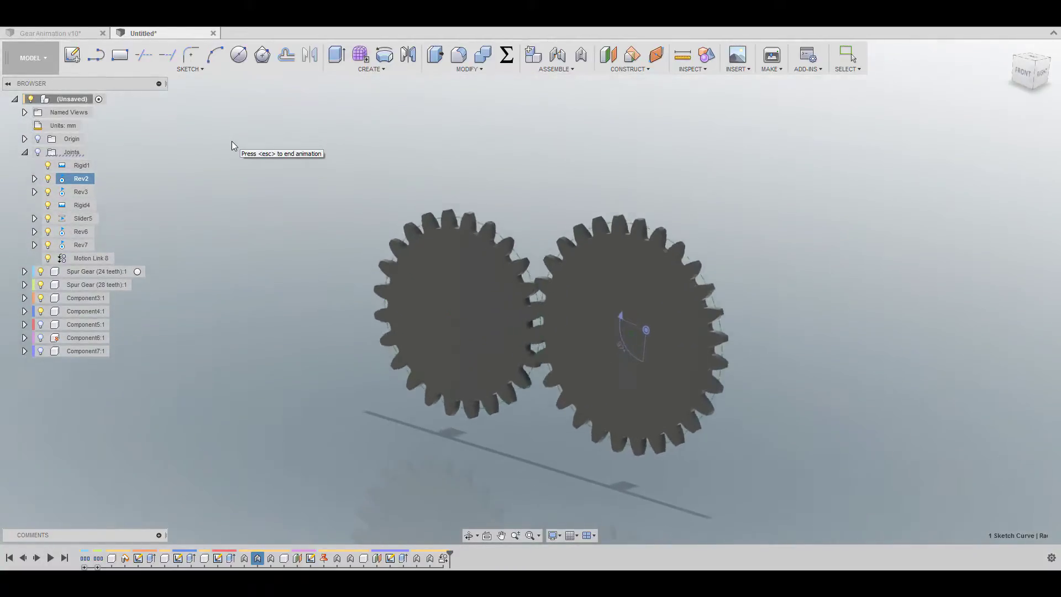
key(Escape)
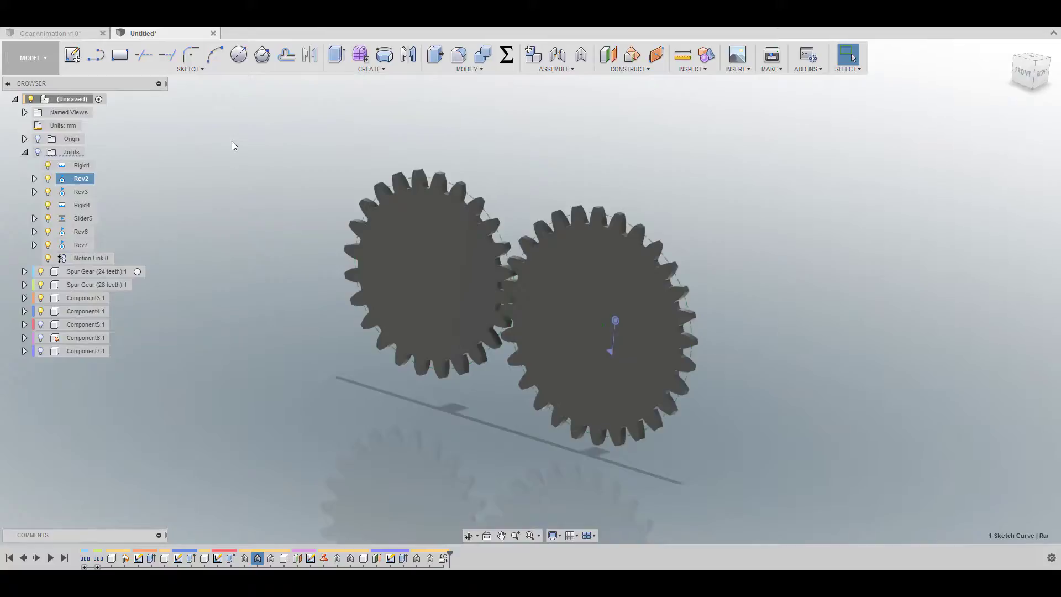
click(24, 153)
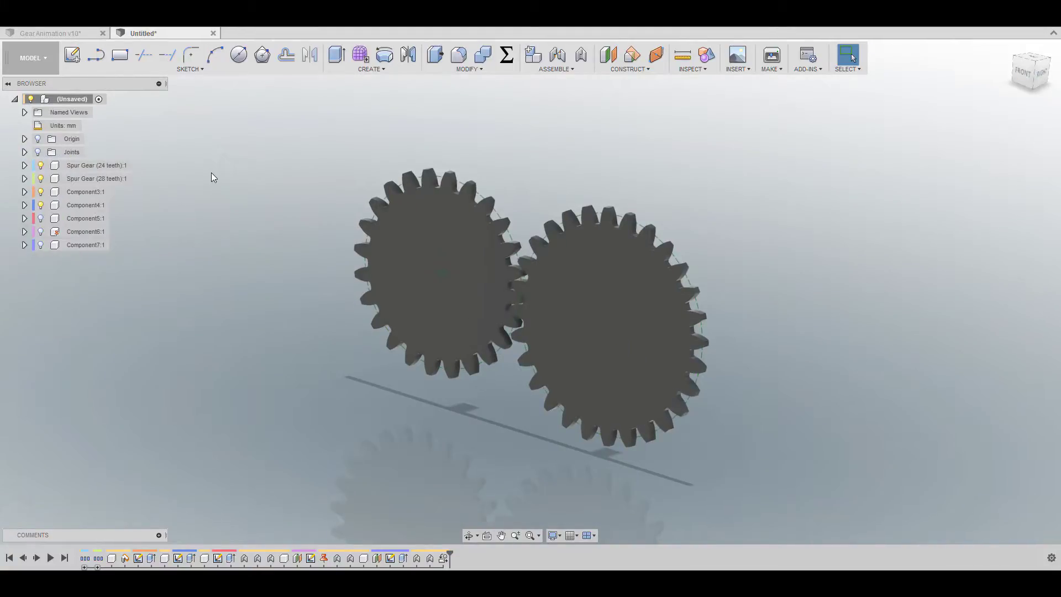